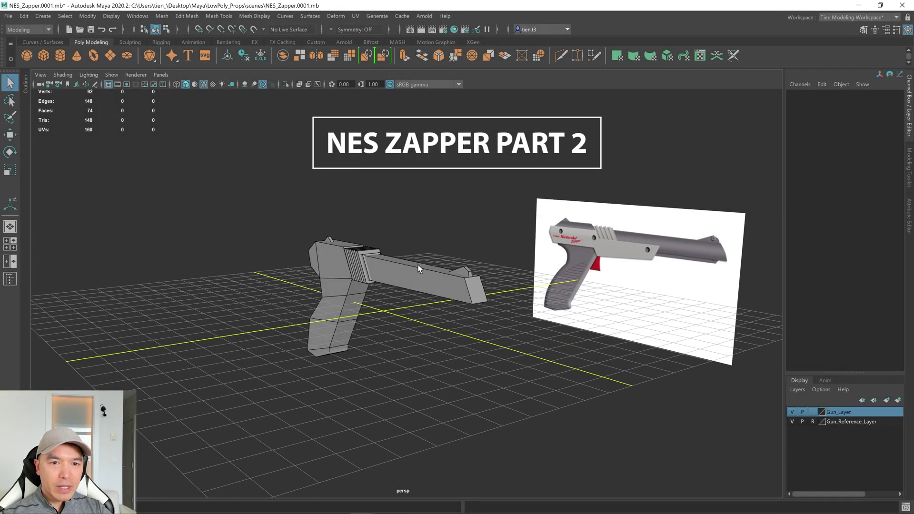
Hide the Gun_Layer so that only the Zapper reference image remains in the scene.
{"action": "scroll", "coordinate": [409, 266], "scroll_direction": "up", "scroll_amount": 5}
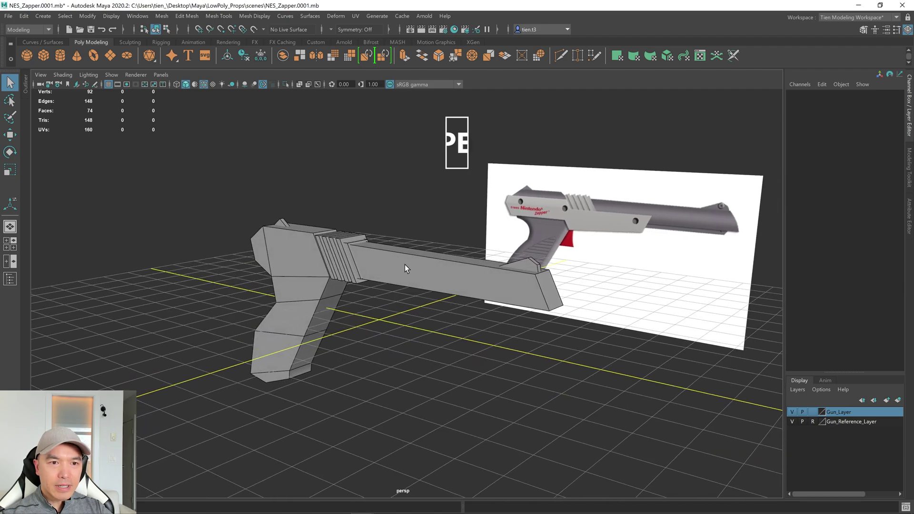
{"action": "left_click_drag", "start_coordinate": [478, 244], "coordinate": [500, 304], "text": "alt"}
{"action": "middle_click_drag", "start_coordinate": [500, 305], "coordinate": [502, 313], "text": "alt"}
{"action": "left_click_drag", "start_coordinate": [502, 313], "coordinate": [504, 309], "text": "alt"}
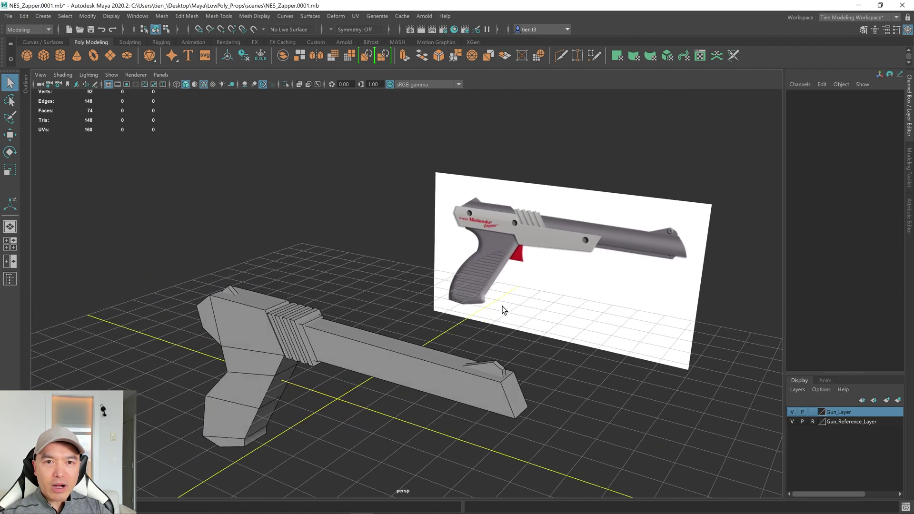
{"action": "left_click_drag", "start_coordinate": [559, 264], "coordinate": [527, 257], "text": "alt"}
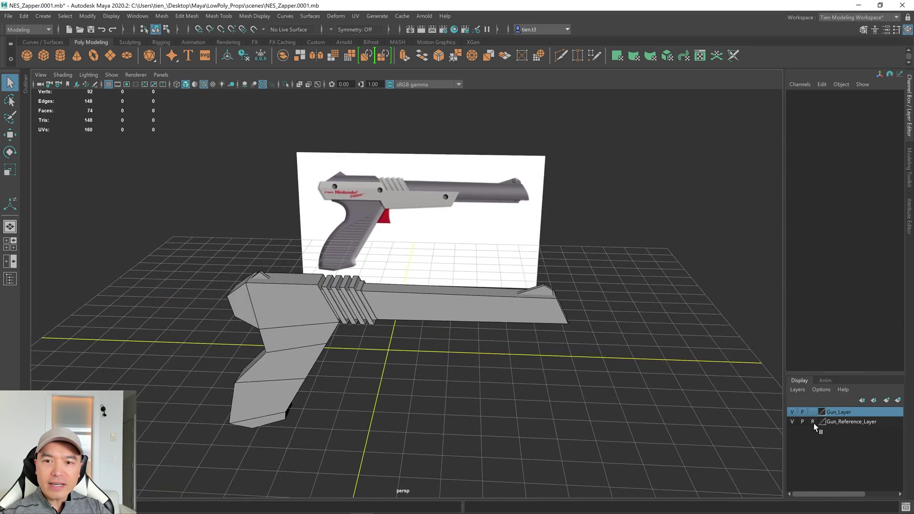
{"action": "left_click", "coordinate": [793, 411]}
{"action": "right_click_drag", "start_coordinate": [469, 250], "coordinate": [492, 270], "text": "alt"}
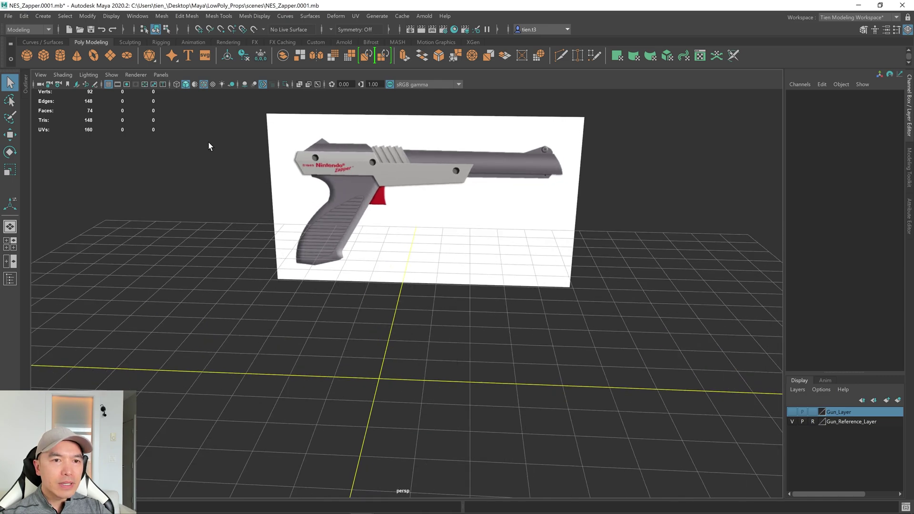
Create a polygon plane at the origin with width and height subdivisions set to 1.
{"action": "left_click", "coordinate": [110, 55]}
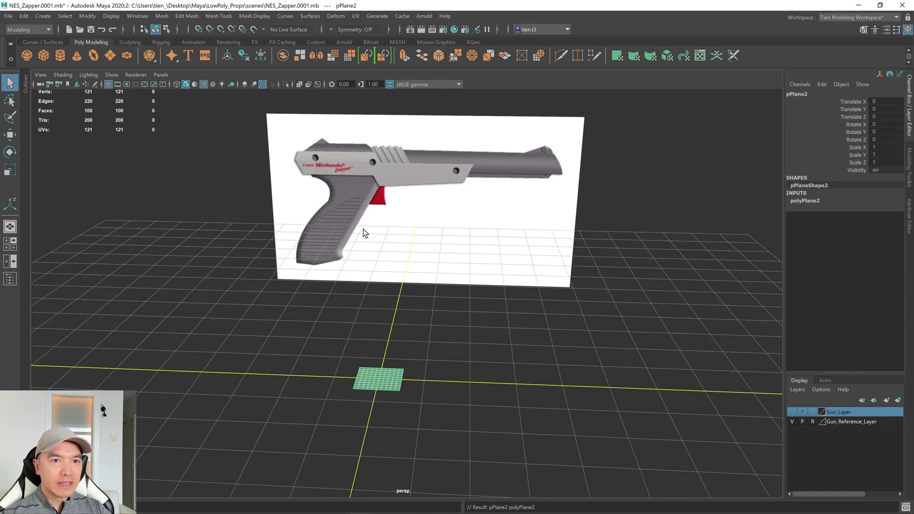
{"action": "left_click_drag", "start_coordinate": [368, 234], "coordinate": [422, 245], "text": "alt"}
{"action": "key", "text": "t"}
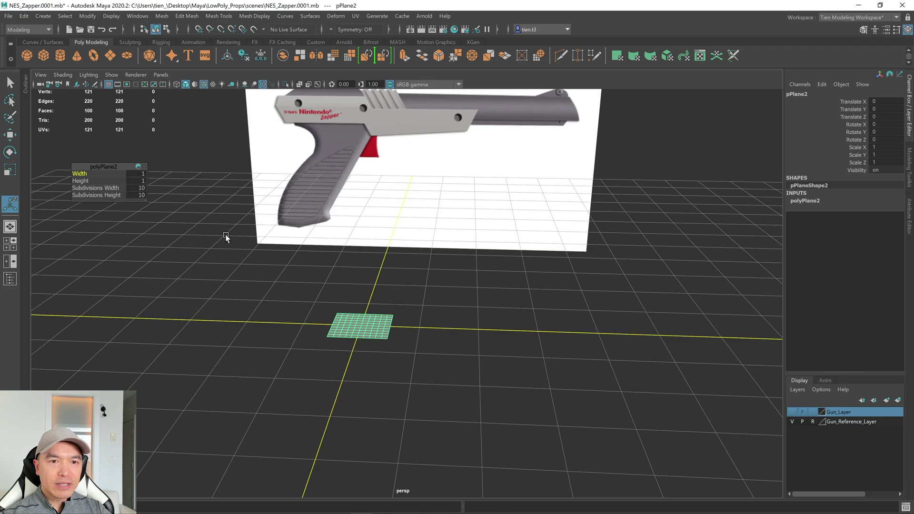
{"action": "left_click", "coordinate": [142, 190]}
{"action": "type", "text": "1"}
{"action": "key", "text": "Tab"}
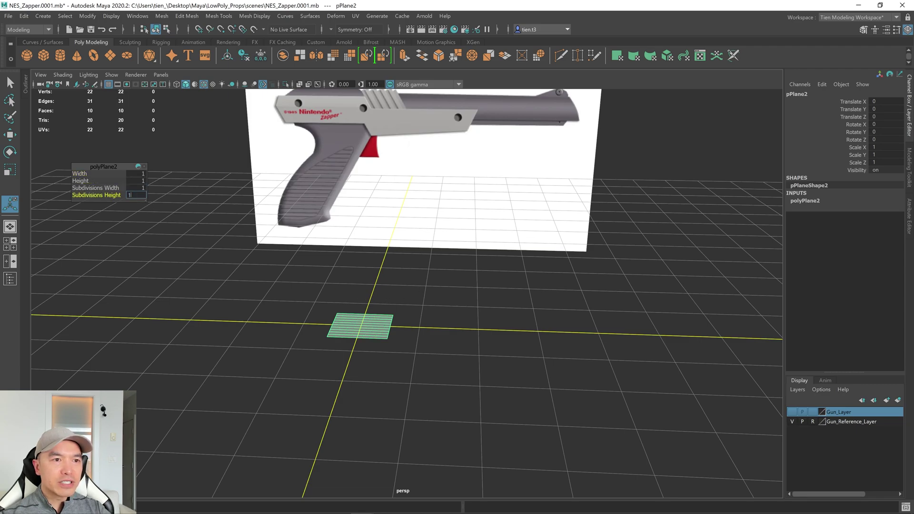
{"action": "key", "text": "Return"}
Rotate the plane 90 degrees around X so it stands parallel to the reference image, and hide the Channel Box.
{"action": "left_click_drag", "start_coordinate": [415, 316], "coordinate": [403, 313], "text": "alt"}
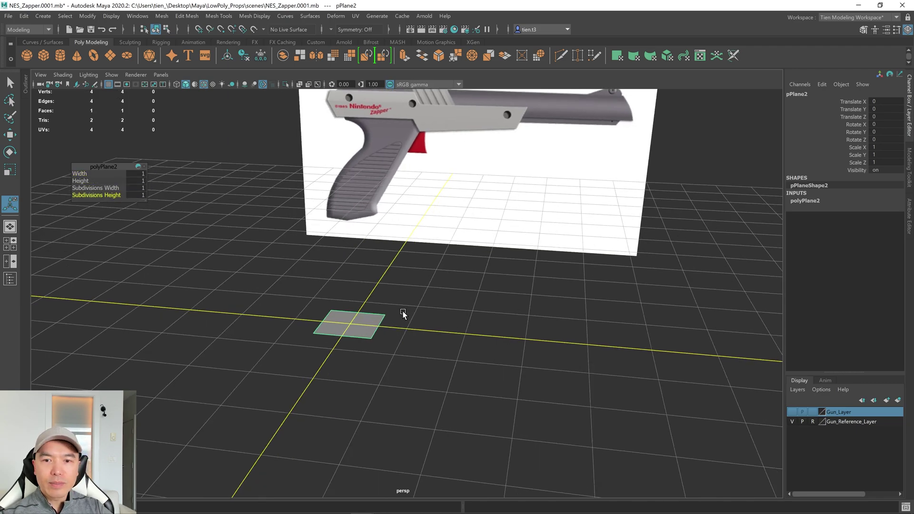
{"action": "key", "text": "e"}
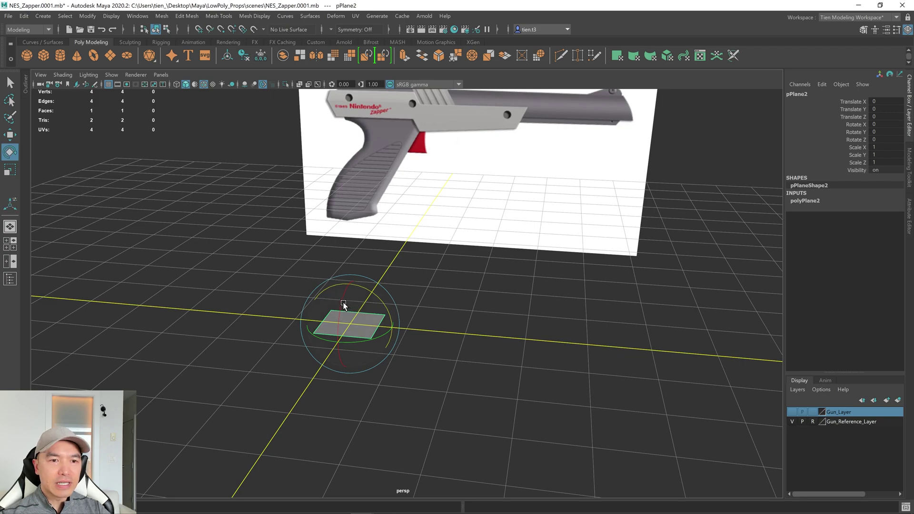
{"action": "left_click_drag", "start_coordinate": [340, 303], "coordinate": [337, 327]}
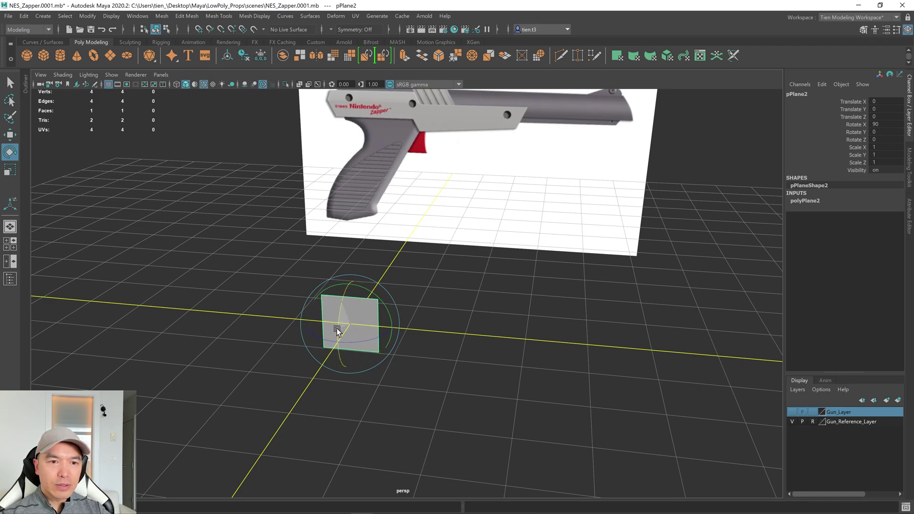
{"action": "left_click", "coordinate": [909, 114]}
In the front view, move the plane over the light grey side panel, aligning its forward lower corner with the panel's bend.
{"action": "key", "text": "space"}
{"action": "scroll", "coordinate": [295, 272], "scroll_direction": "down", "scroll_amount": 3}
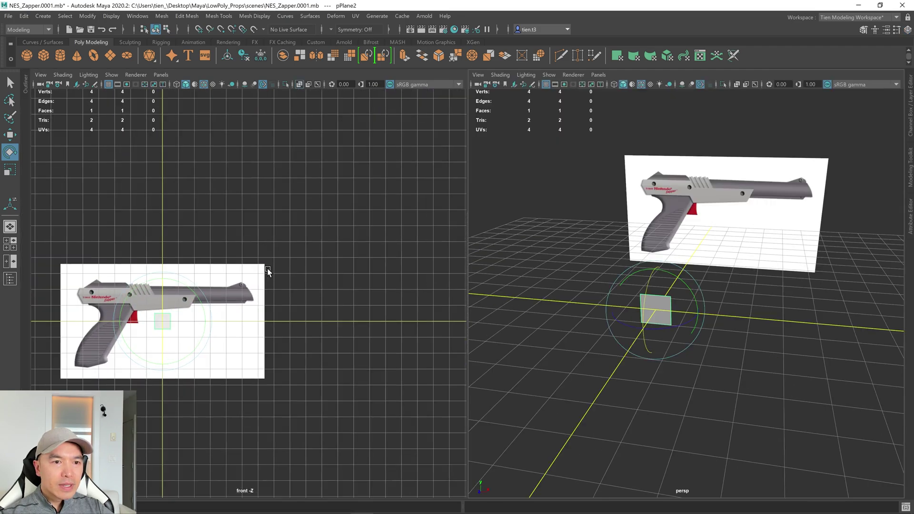
{"action": "middle_click_drag", "start_coordinate": [295, 271], "coordinate": [338, 268], "text": "alt"}
{"action": "scroll", "coordinate": [338, 268], "scroll_direction": "up", "scroll_amount": 4}
{"action": "key", "text": "w"}
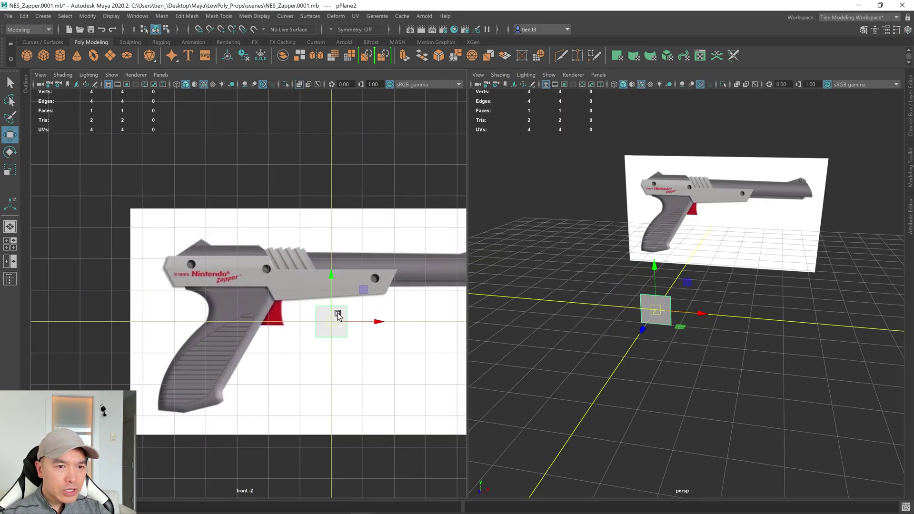
{"action": "left_click_drag", "start_coordinate": [332, 322], "coordinate": [227, 275]}
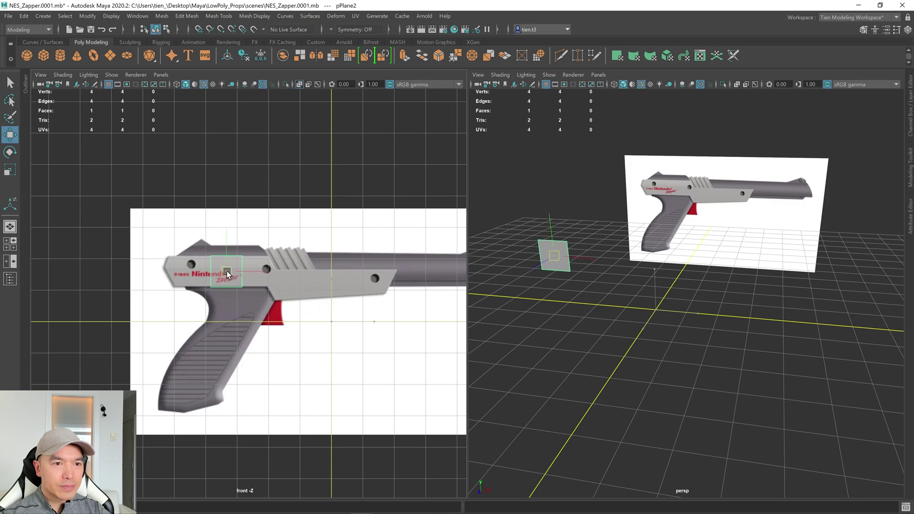
{"action": "scroll", "coordinate": [227, 275], "scroll_direction": "up", "scroll_amount": 5}
{"action": "scroll", "coordinate": [315, 291], "scroll_direction": "down", "scroll_amount": 3}
{"action": "middle_click_drag", "start_coordinate": [344, 293], "coordinate": [339, 297], "text": "alt"}
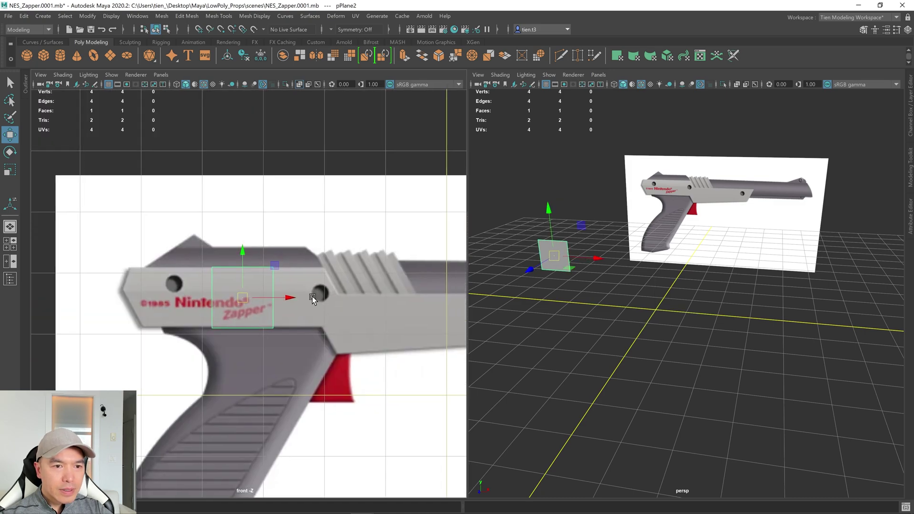
{"action": "left_click_drag", "start_coordinate": [294, 297], "coordinate": [339, 295]}
{"action": "left_click_drag", "start_coordinate": [292, 250], "coordinate": [292, 249]}
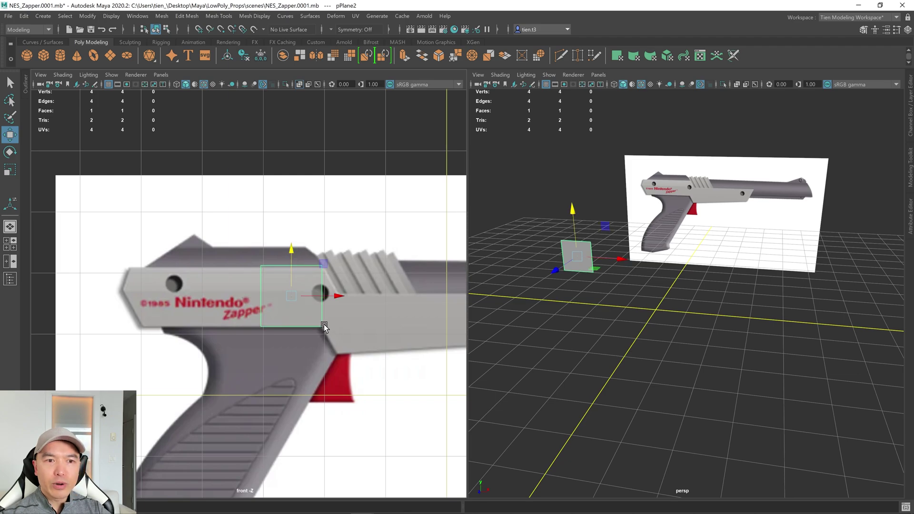
Extrude the plane's forward edge and fit the two new vertices to the slanted step in the reference side panel.
{"action": "key", "text": "space"}
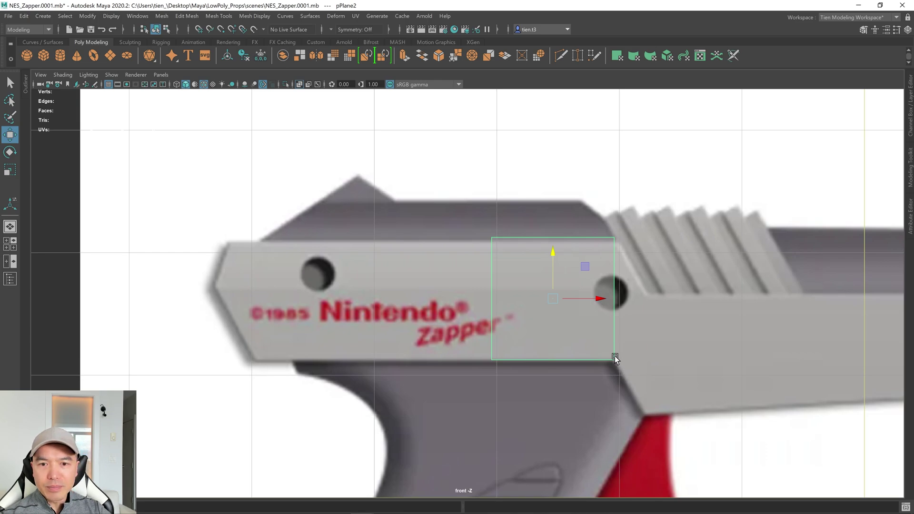
{"action": "middle_click_drag", "start_coordinate": [649, 354], "coordinate": [356, 301], "text": "alt"}
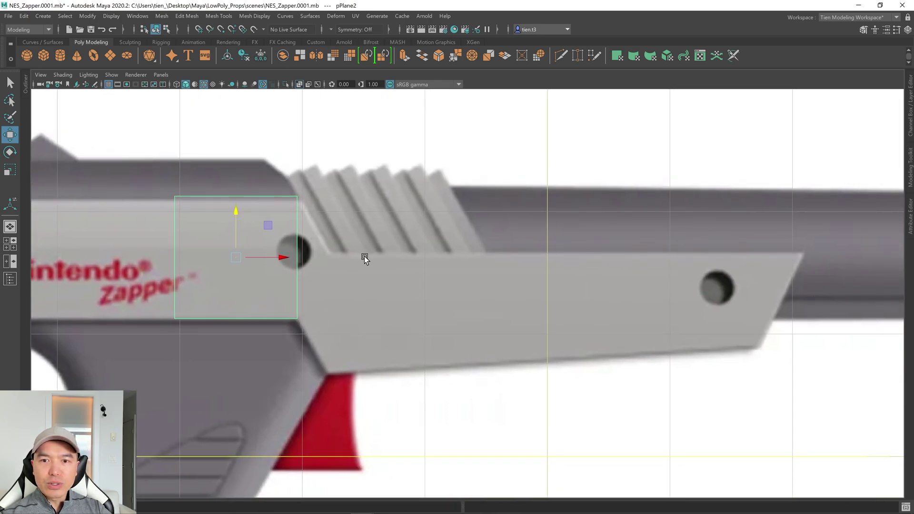
{"action": "right_click_drag", "start_coordinate": [351, 236], "coordinate": [358, 188]}
{"action": "key", "text": "q"}
{"action": "left_click", "coordinate": [291, 256]}
{"action": "key", "text": "w"}
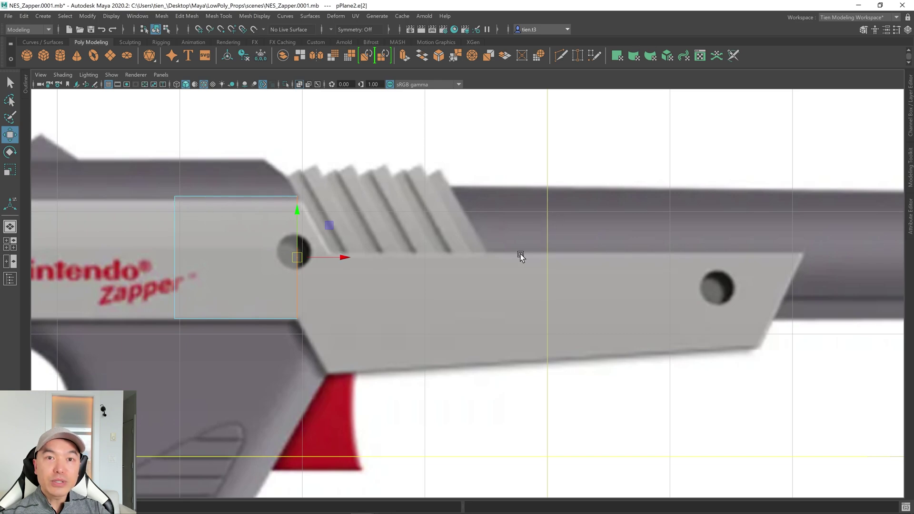
{"action": "left_click_drag", "start_coordinate": [341, 257], "coordinate": [421, 262], "text": "shift"}
{"action": "right_click_drag", "start_coordinate": [364, 249], "coordinate": [279, 246]}
{"action": "left_click_drag", "start_coordinate": [363, 300], "coordinate": [328, 373]}
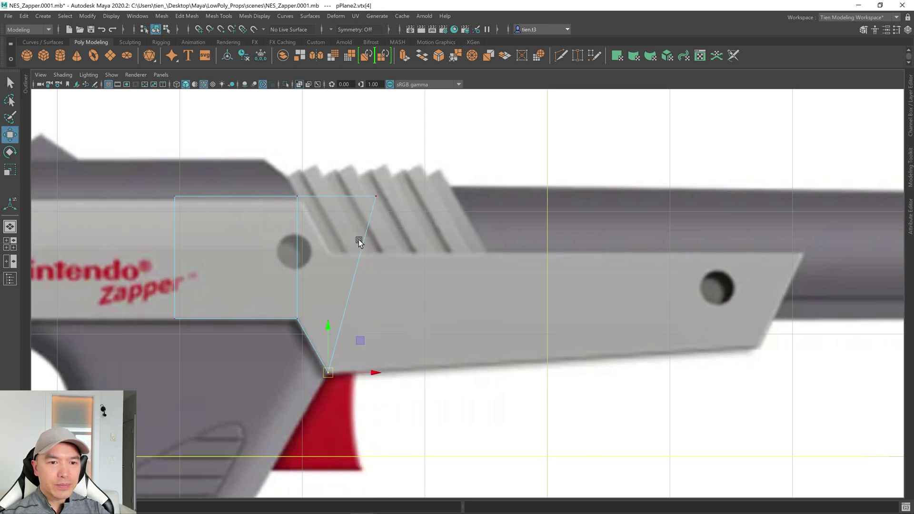
{"action": "left_click_drag", "start_coordinate": [362, 182], "coordinate": [330, 253]}
Extrude the new end edge to the panel's front tip and move its lower vertex to match the slanted end.
{"action": "right_click_drag", "start_coordinate": [363, 249], "coordinate": [365, 224]}
{"action": "left_click", "coordinate": [330, 316]}
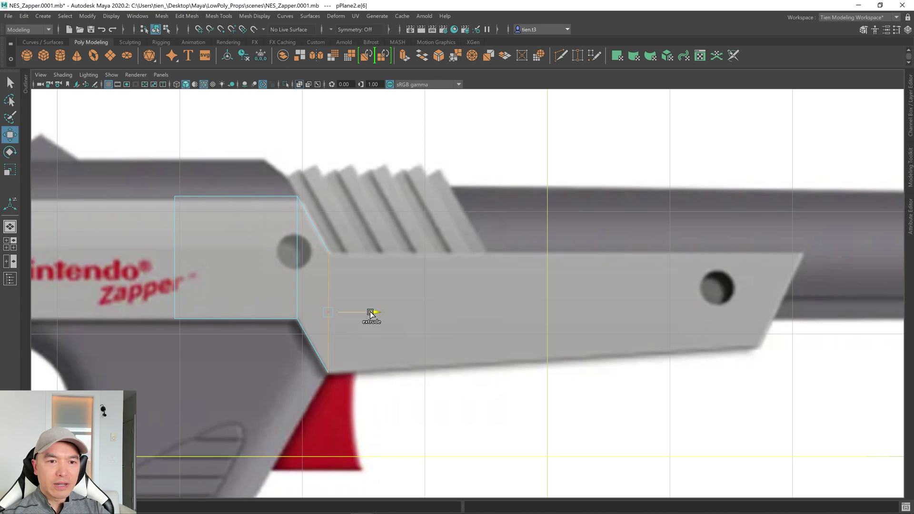
{"action": "left_click_drag", "start_coordinate": [370, 314], "coordinate": [849, 289], "text": "shift"}
{"action": "right_click_drag", "start_coordinate": [826, 249], "coordinate": [761, 255]}
{"action": "left_click", "coordinate": [805, 372]}
{"action": "left_click_drag", "start_coordinate": [805, 372], "coordinate": [757, 347]}
Move the plane's two rear vertices back to the lower rear corner of the reference side panel.
{"action": "scroll", "coordinate": [557, 252], "scroll_direction": "down", "scroll_amount": 5}
{"action": "scroll", "coordinate": [558, 259], "scroll_direction": "up", "scroll_amount": 5}
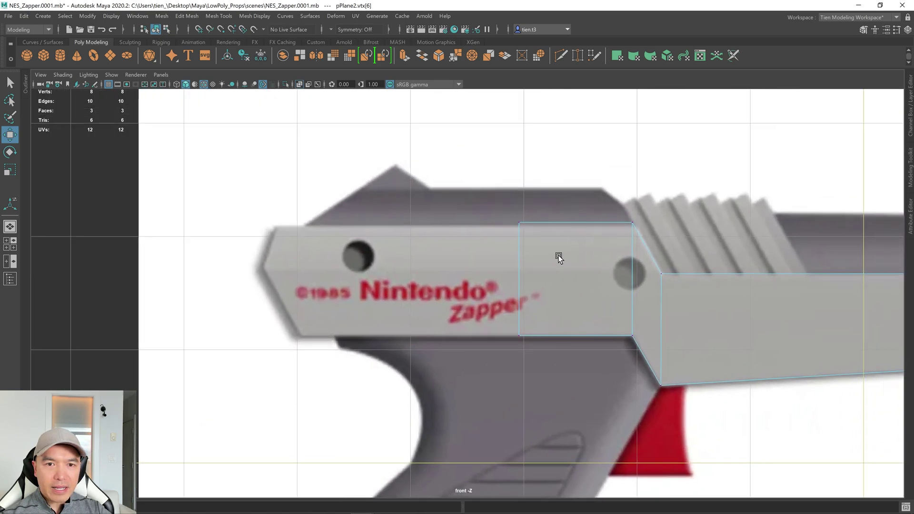
{"action": "middle_click_drag", "start_coordinate": [558, 255], "coordinate": [536, 264], "text": "alt"}
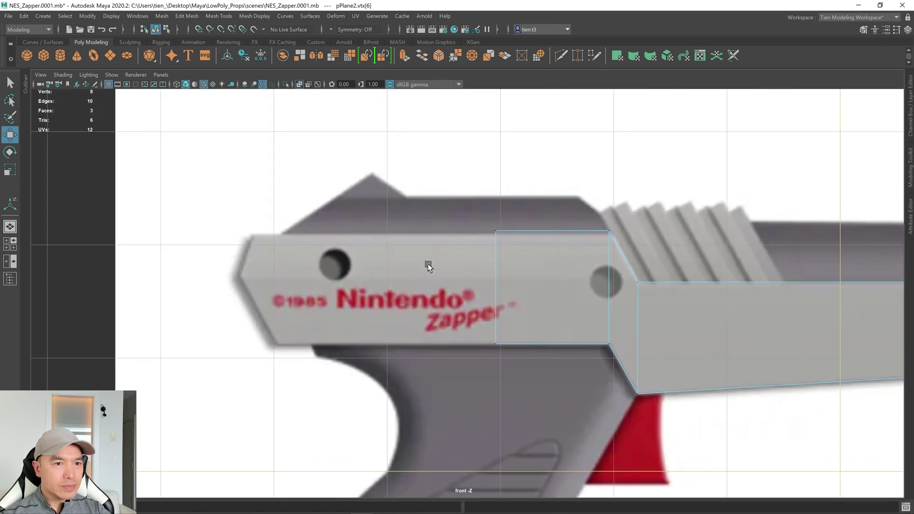
{"action": "right_click", "coordinate": [431, 232]}
{"action": "left_click_drag", "start_coordinate": [481, 221], "coordinate": [516, 372]}
{"action": "left_click_drag", "start_coordinate": [535, 288], "coordinate": [322, 283]}
{"action": "middle_click_drag", "start_coordinate": [316, 310], "coordinate": [367, 312], "text": "alt"}
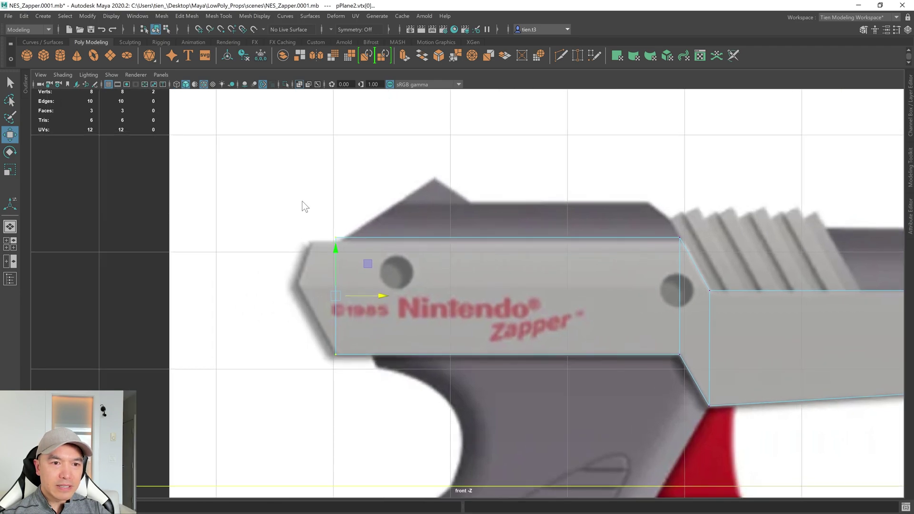
Extrude the rear edge backward and move its lower vertex up to the pointed rear tip of the panel.
{"action": "key", "text": "F10"}
{"action": "left_click", "coordinate": [339, 299]}
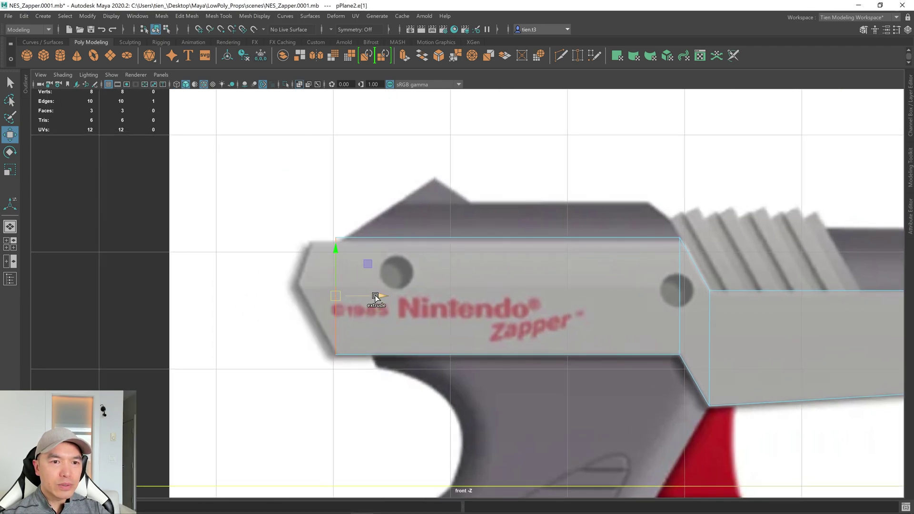
{"action": "left_click_drag", "start_coordinate": [375, 297], "coordinate": [349, 298]}
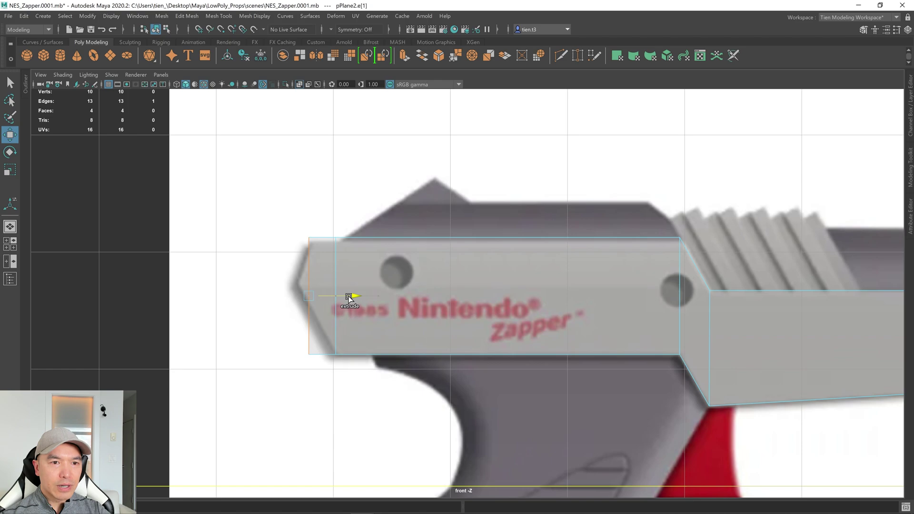
{"action": "right_click_drag", "start_coordinate": [307, 255], "coordinate": [259, 249]}
{"action": "left_click", "coordinate": [311, 360]}
{"action": "left_click_drag", "start_coordinate": [310, 355], "coordinate": [300, 287]}
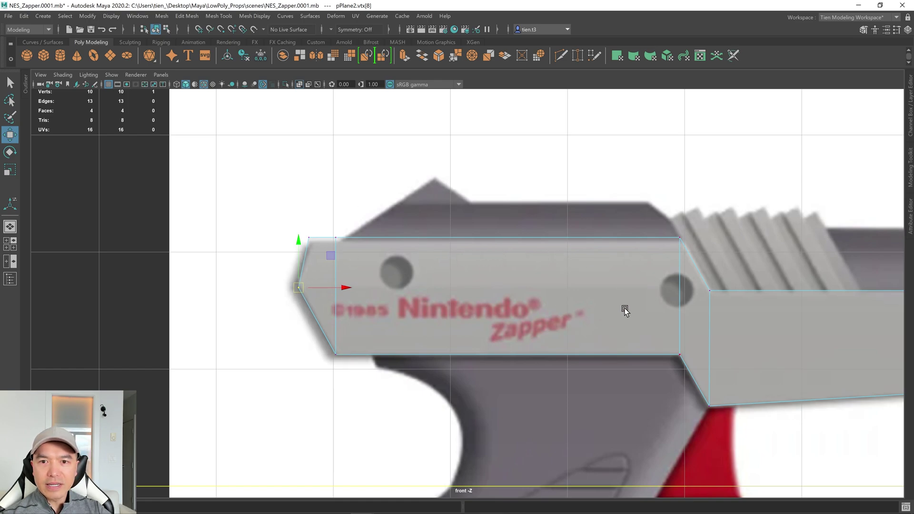
In the perspective view, extrude all faces of the panel outline sideways into a thick solid and return to object selection.
{"action": "middle_click_drag", "start_coordinate": [633, 310], "coordinate": [427, 328], "text": "alt"}
{"action": "scroll", "coordinate": [427, 329], "scroll_direction": "down", "scroll_amount": 5}
{"action": "scroll", "coordinate": [474, 329], "scroll_direction": "up", "scroll_amount": 2}
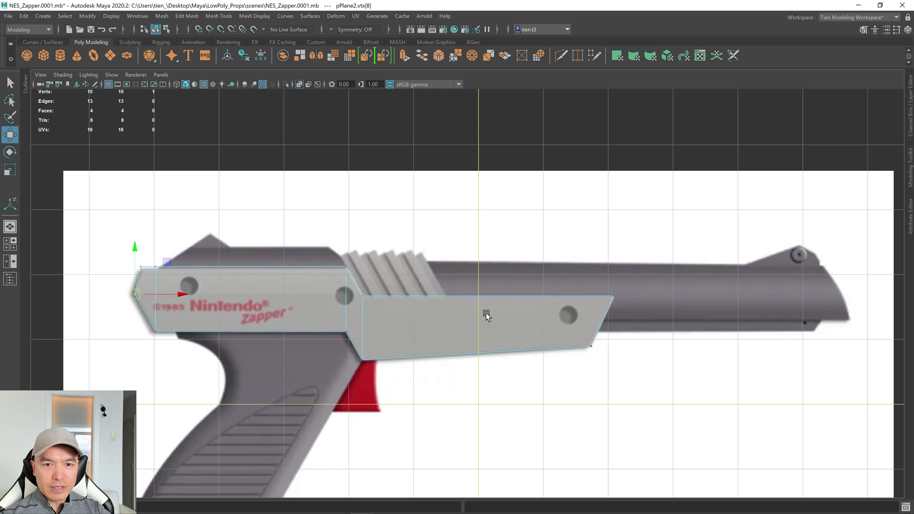
{"action": "scroll", "coordinate": [430, 296], "scroll_direction": "down", "scroll_amount": 3}
{"action": "key", "text": "space"}
{"action": "key", "text": "space"}
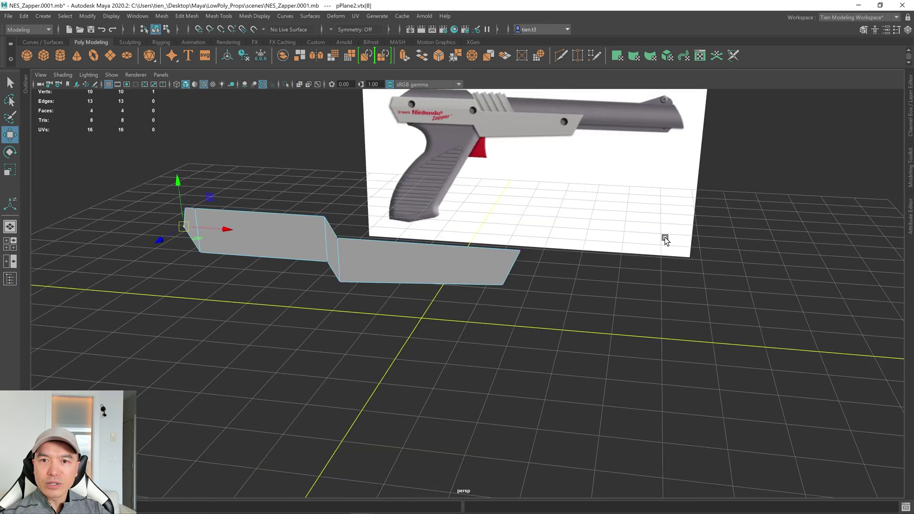
{"action": "left_click_drag", "start_coordinate": [659, 238], "coordinate": [537, 247], "text": "alt"}
{"action": "key", "text": "q"}
{"action": "right_click_drag", "start_coordinate": [412, 233], "coordinate": [453, 218]}
{"action": "left_click_drag", "start_coordinate": [374, 235], "coordinate": [333, 249]}
{"action": "left_click_drag", "start_coordinate": [396, 256], "coordinate": [416, 270], "text": "alt"}
{"action": "left_click_drag", "start_coordinate": [340, 234], "coordinate": [328, 235]}
{"action": "mouse_move", "coordinate": [388, 257]}
{"action": "left_mouse_down", "text": "alt"}
{"action": "mouse_move", "coordinate": [394, 249]}
{"action": "mouse_move", "coordinate": [410, 271]}
{"action": "mouse_move", "coordinate": [388, 262]}
{"action": "left_mouse_up", "text": "alt"}
{"action": "right_click_drag", "start_coordinate": [399, 206], "coordinate": [461, 184]}
Center the solid panel's pivot and snap the panel along Z onto the grid's center line.
{"action": "key", "text": "w"}
{"action": "left_click_drag", "start_coordinate": [267, 249], "coordinate": [451, 271], "text": "alt"}
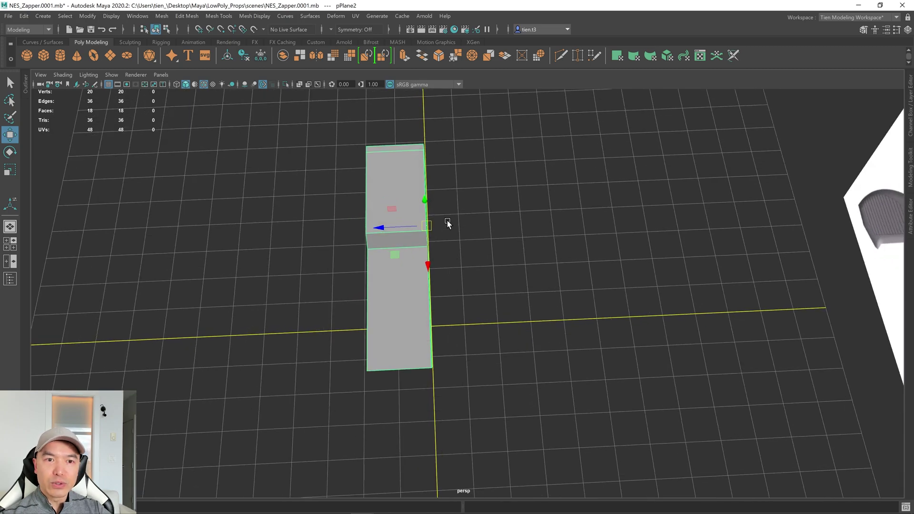
{"action": "left_click", "coordinate": [227, 56]}
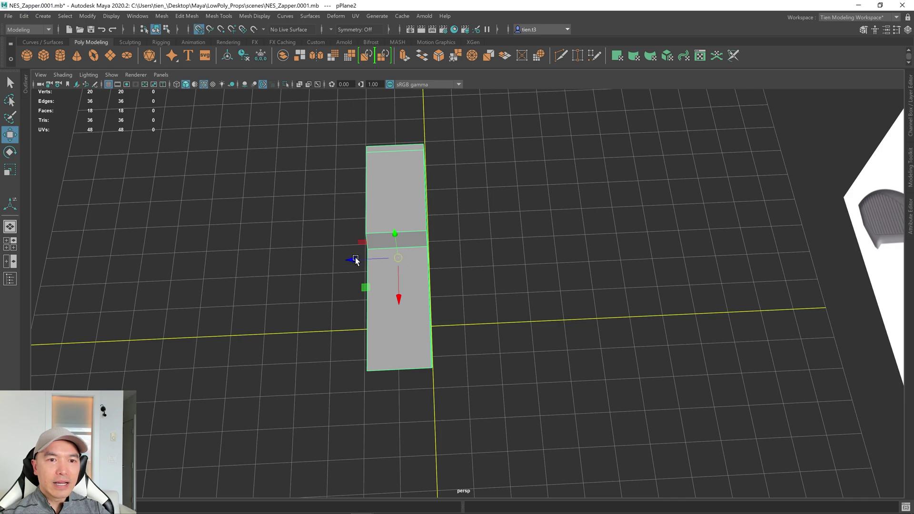
{"action": "left_click_drag", "start_coordinate": [355, 261], "coordinate": [461, 288]}
{"action": "scroll", "coordinate": [428, 259], "scroll_direction": "down", "scroll_amount": 3}
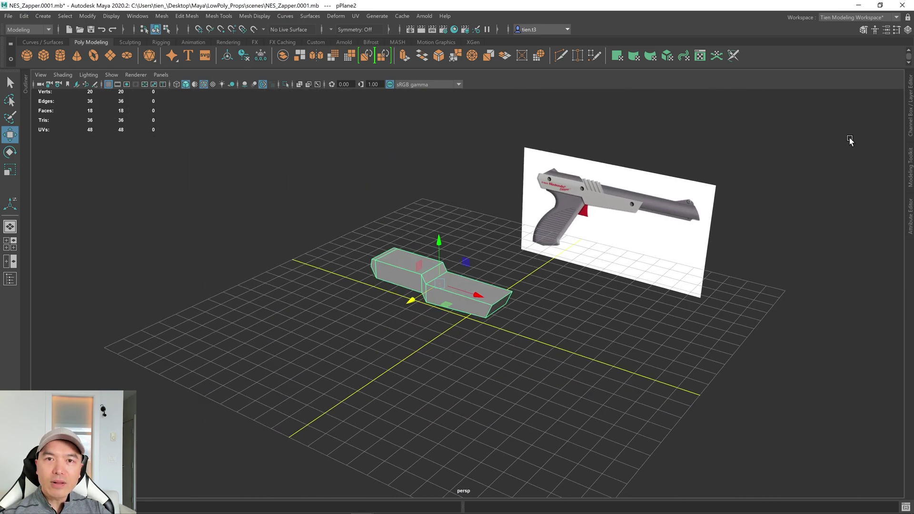
Bring back the Channel Box and show the Gun_Layer together with the new panel.
{"action": "left_click", "coordinate": [909, 99]}
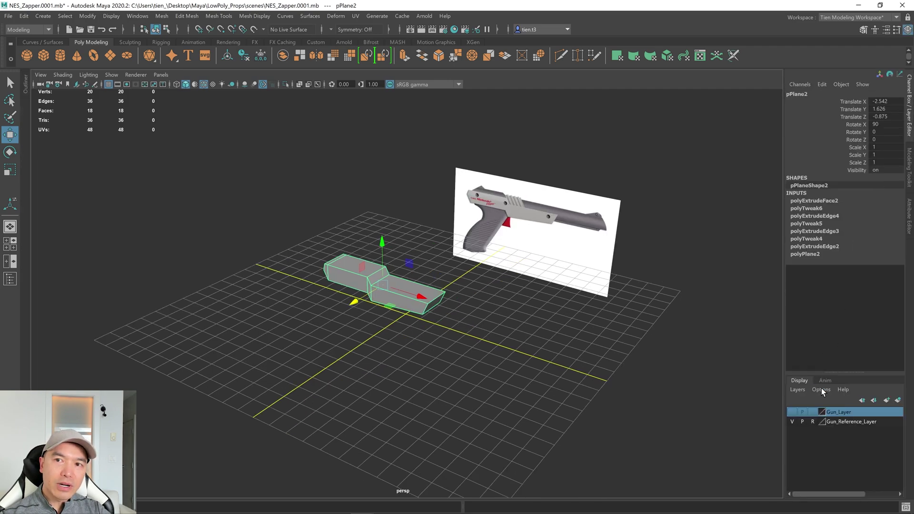
{"action": "left_click", "coordinate": [792, 411]}
{"action": "scroll", "coordinate": [591, 357], "scroll_direction": "up", "scroll_amount": 5}
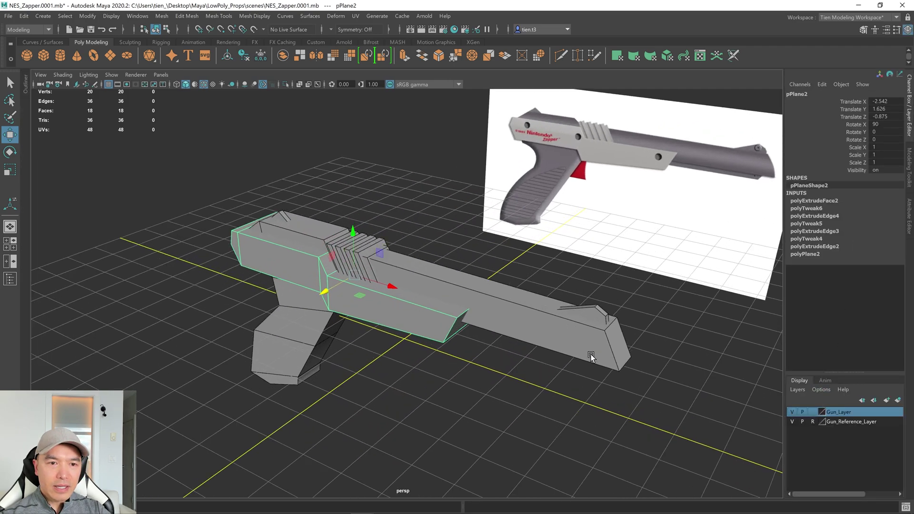
Scale the side panel's thickness down to about 0.652 in Y to fit closer to the gun body.
{"action": "left_click_drag", "start_coordinate": [590, 353], "coordinate": [387, 333], "text": "alt"}
{"action": "key", "text": "r"}
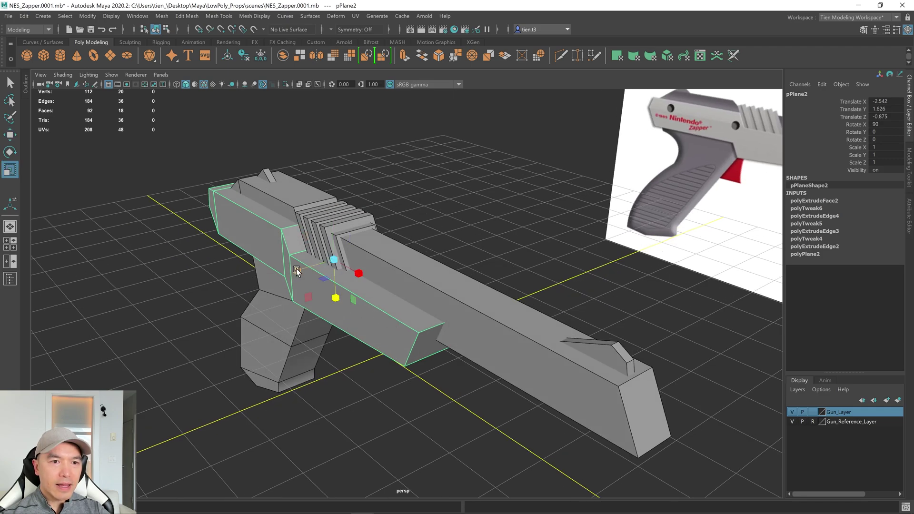
{"action": "middle_click_drag", "start_coordinate": [297, 271], "coordinate": [309, 264]}
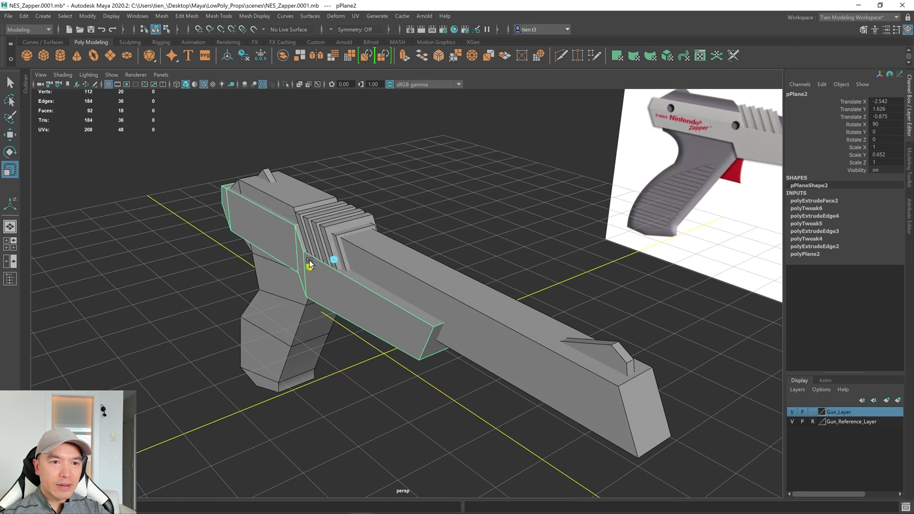
Compare the side panel with the reference image's screw holes and hide the Gun_Layer to isolate the panel.
{"action": "left_click_drag", "start_coordinate": [309, 263], "coordinate": [361, 251], "text": "alt"}
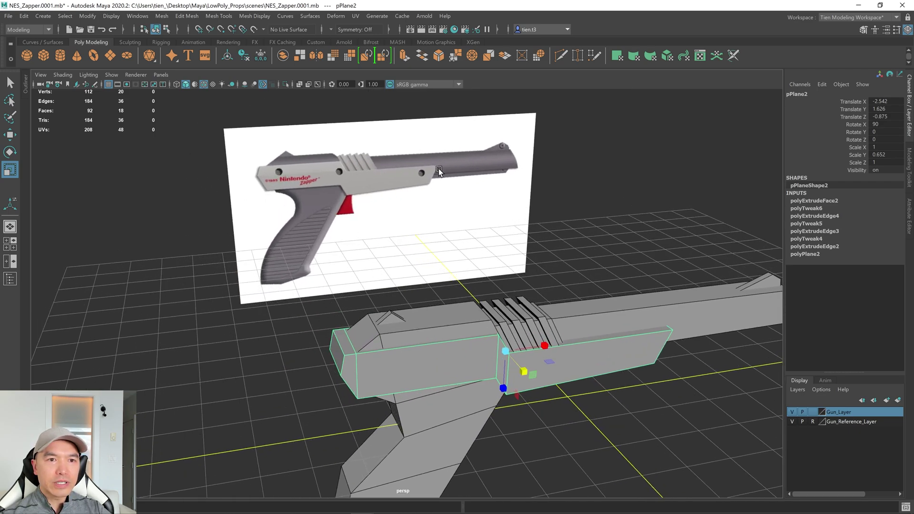
{"action": "left_click_drag", "start_coordinate": [340, 193], "coordinate": [348, 196], "text": "alt"}
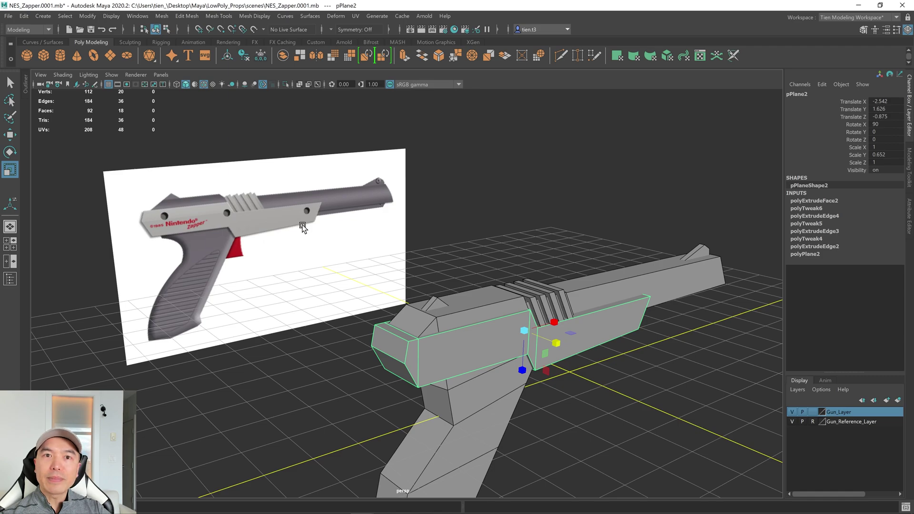
{"action": "left_click_drag", "start_coordinate": [307, 227], "coordinate": [431, 246], "text": "alt"}
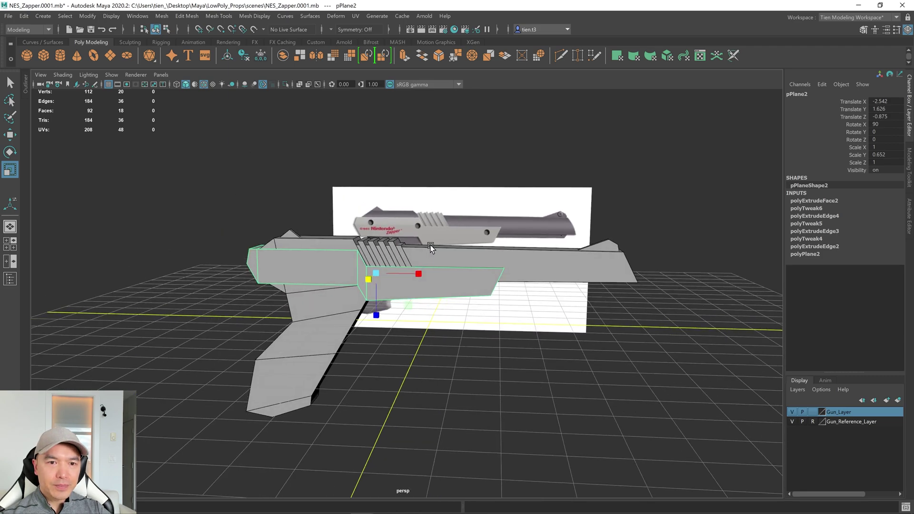
{"action": "left_click", "coordinate": [792, 412]}
{"action": "left_click_drag", "start_coordinate": [655, 369], "coordinate": [565, 331], "text": "alt"}
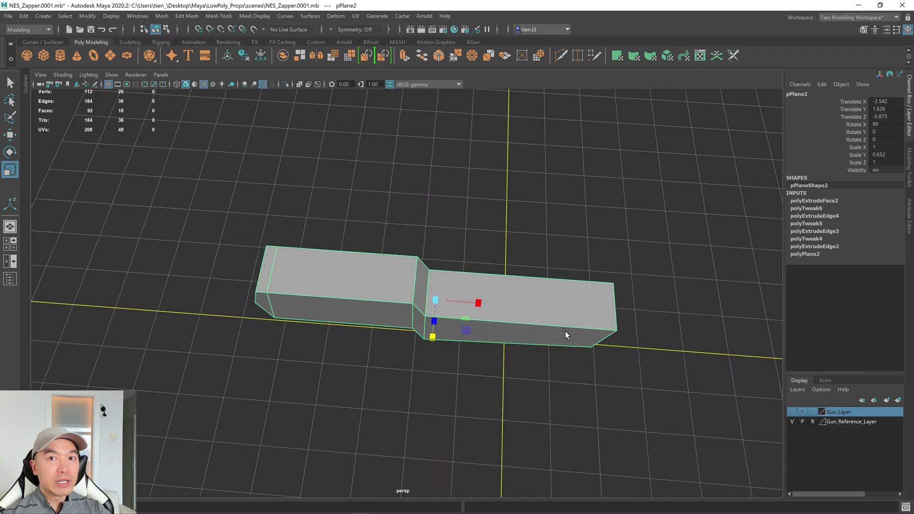
Create a polygon cylinder with 6 axis subdivisions.
{"action": "left_click", "coordinate": [60, 56]}
{"action": "left_click_drag", "start_coordinate": [500, 253], "coordinate": [521, 281], "text": "alt"}
{"action": "key", "text": "t"}
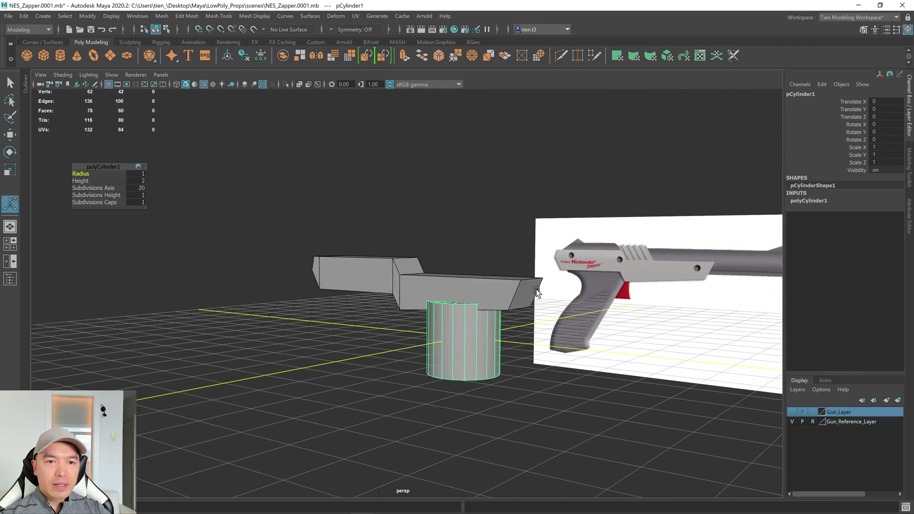
{"action": "left_click", "coordinate": [143, 188]}
{"action": "type", "text": "6"}
{"action": "key", "text": "Return"}
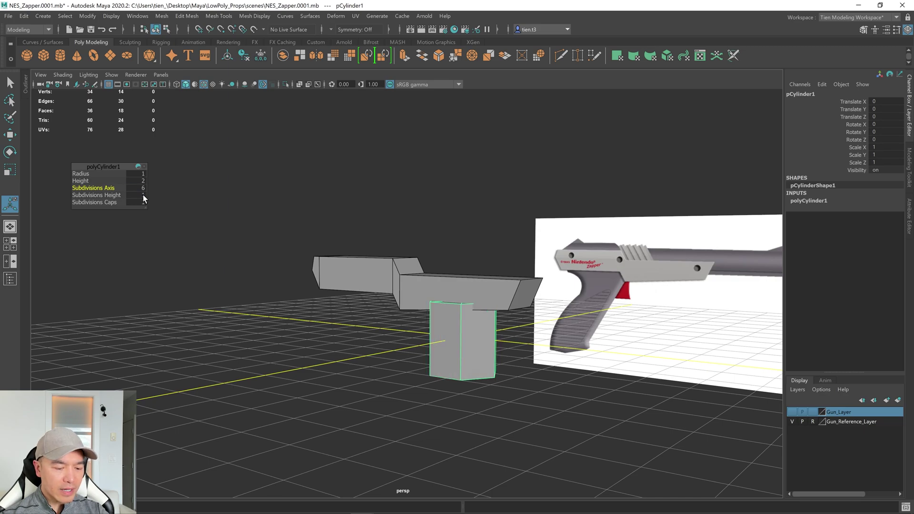
Rotate the cylinder 90 degrees in X and scale it to about 0.158 in X and Z and 1.274 in Y.
{"action": "left_click_drag", "start_coordinate": [415, 285], "coordinate": [345, 326], "text": "alt"}
{"action": "key", "text": "e"}
{"action": "key", "text": "r"}
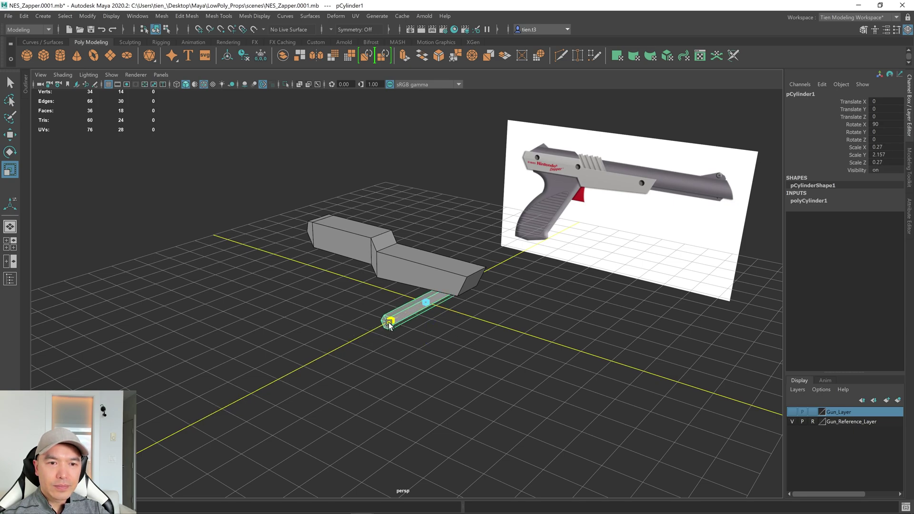
{"action": "left_click_drag", "start_coordinate": [398, 318], "coordinate": [399, 309]}
In the front view, move the cylinder onto the reference's screw hole nearest the barrel, at about X 1.392, Y 1.38.
{"action": "key", "text": "space"}
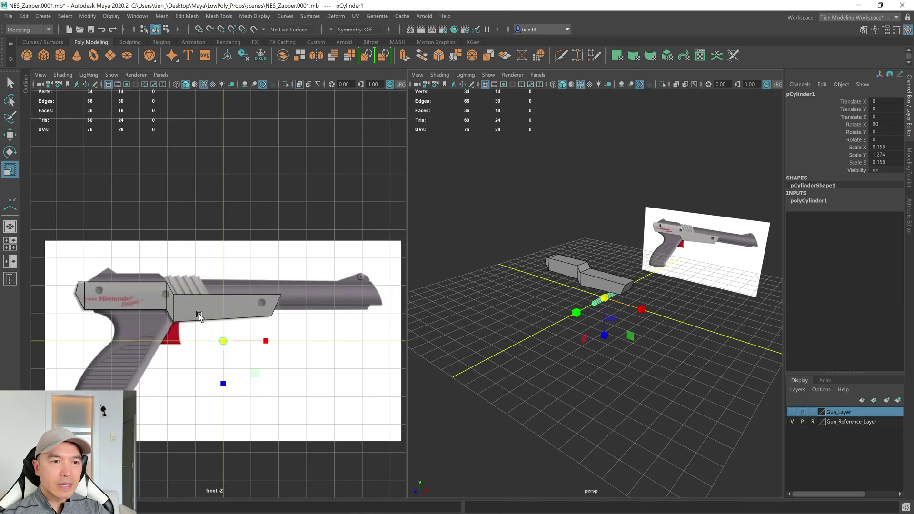
{"action": "key", "text": "space"}
{"action": "scroll", "coordinate": [228, 314], "scroll_direction": "up", "scroll_amount": 2}
{"action": "key", "text": "w"}
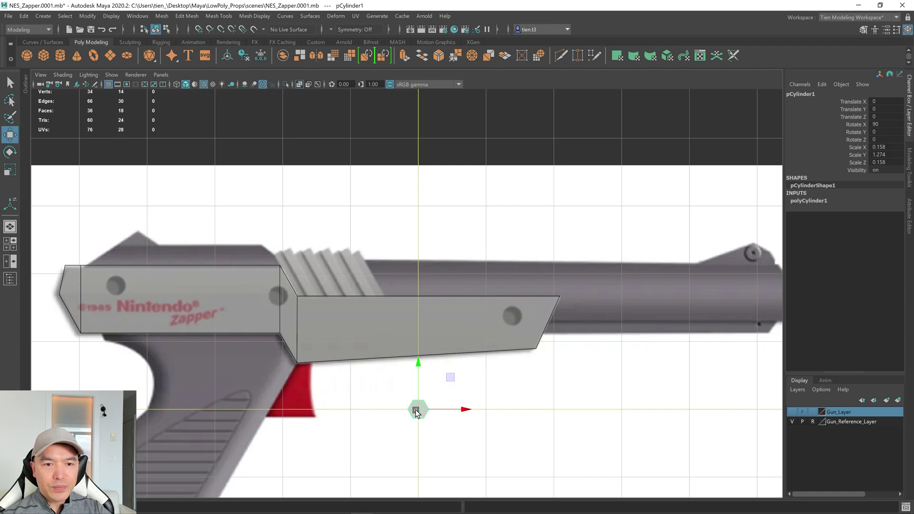
{"action": "left_click_drag", "start_coordinate": [415, 412], "coordinate": [510, 312]}
{"action": "key", "text": "f"}
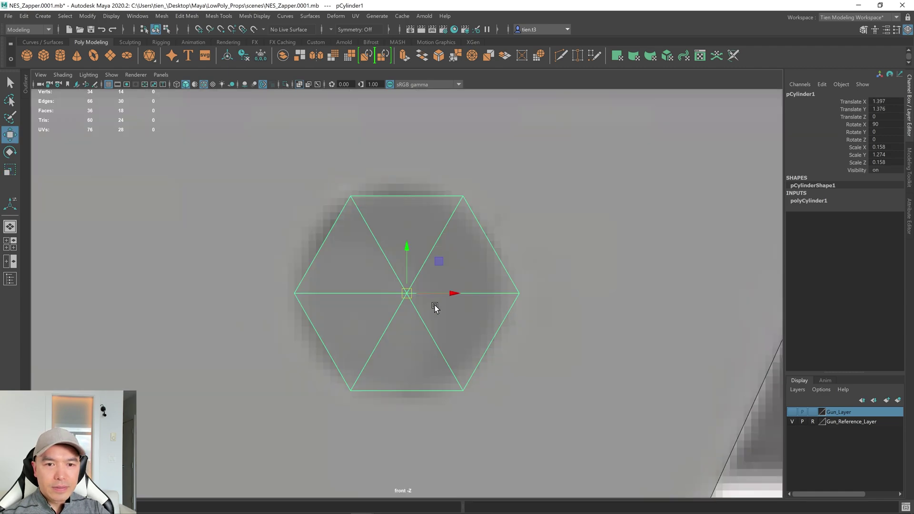
{"action": "left_click_drag", "start_coordinate": [398, 292], "coordinate": [401, 290]}
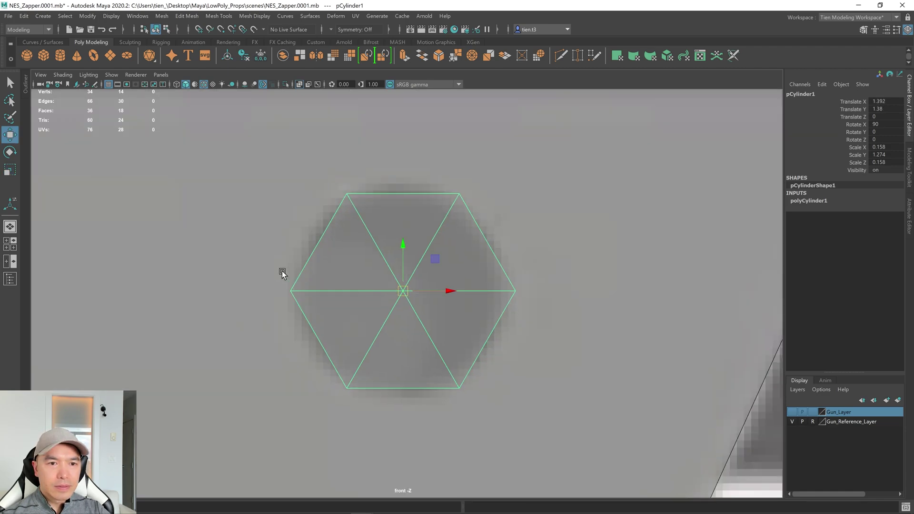
Duplicate the cylinder and align the copy with the middle screw hole, at about X -2.07, Y 1.669.
{"action": "scroll", "coordinate": [284, 270], "scroll_direction": "down", "scroll_amount": 5}
{"action": "scroll", "coordinate": [287, 270], "scroll_direction": "down", "scroll_amount": 4}
{"action": "scroll", "coordinate": [481, 299], "scroll_direction": "up", "scroll_amount": 3}
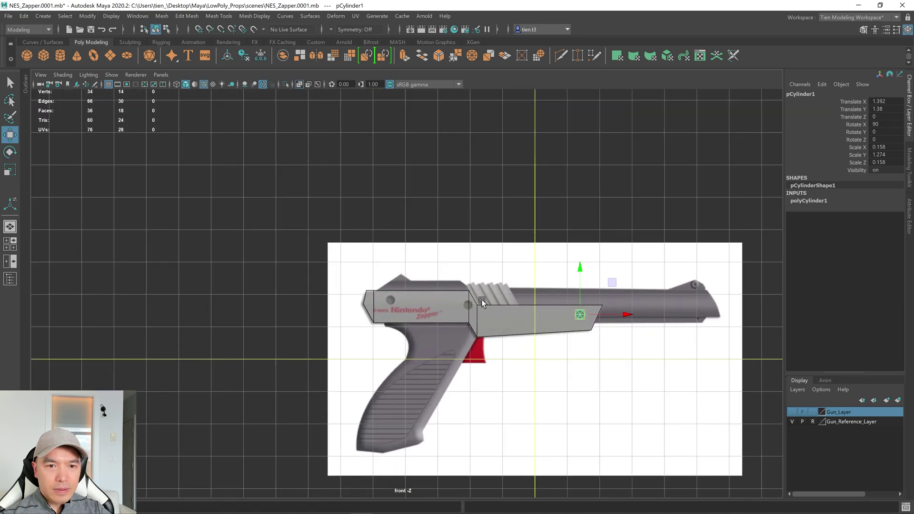
{"action": "key", "text": "ctrl+d"}
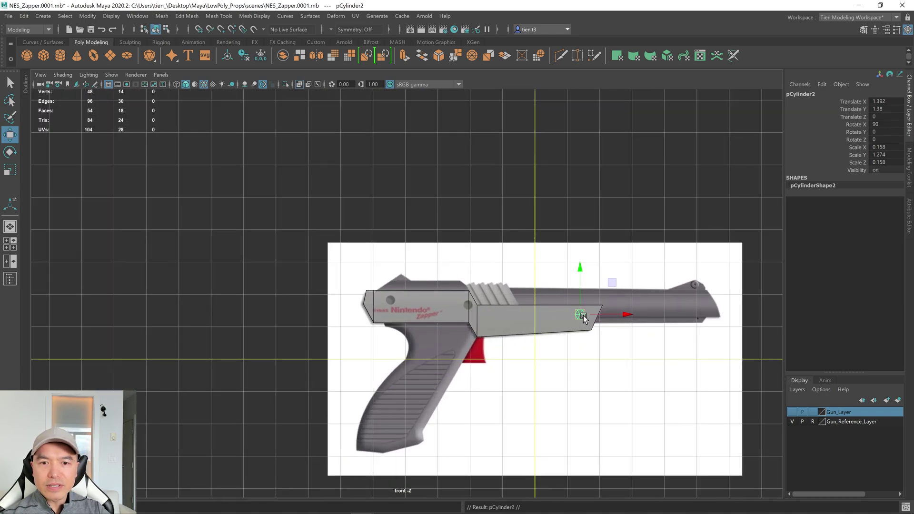
{"action": "left_click_drag", "start_coordinate": [580, 314], "coordinate": [467, 308]}
{"action": "scroll", "coordinate": [469, 308], "scroll_direction": "up", "scroll_amount": 10}
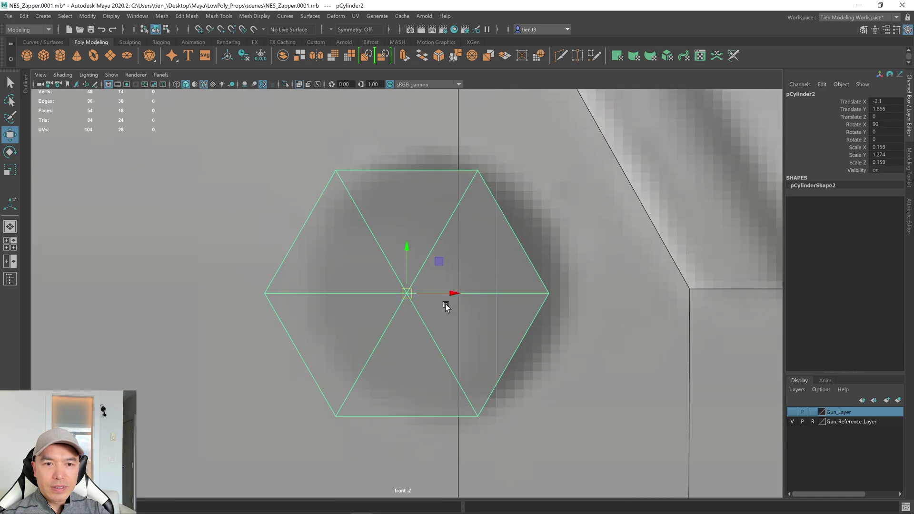
{"action": "left_click_drag", "start_coordinate": [410, 298], "coordinate": [435, 293]}
{"action": "scroll", "coordinate": [433, 292], "scroll_direction": "down", "scroll_amount": 8}
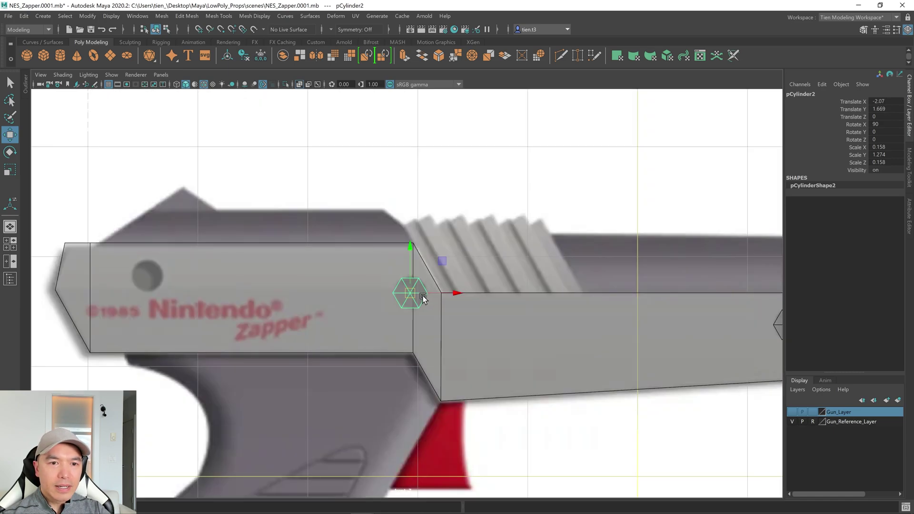
Duplicate the middle cylinder and place the copy over the rear screw hole, at about X -4.464, Y 1.82.
{"action": "key", "text": "ctrl+d"}
{"action": "left_click_drag", "start_coordinate": [422, 295], "coordinate": [146, 276]}
{"action": "scroll", "coordinate": [289, 275], "scroll_direction": "down", "scroll_amount": 6}
{"action": "scroll", "coordinate": [454, 283], "scroll_direction": "up", "scroll_amount": 4}
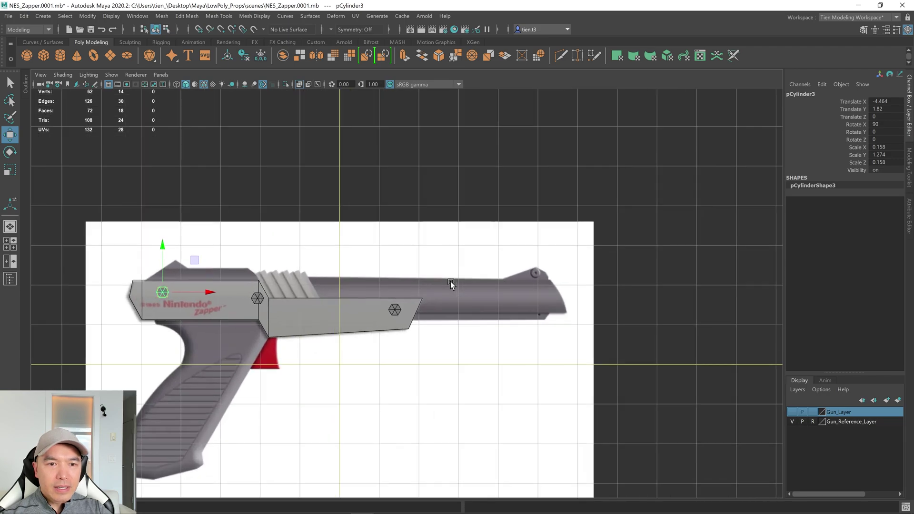
Show the Gun_Layer to check the barrel's lower edge, and raise the cylinder nearest the barrel to about Y 1.415.
{"action": "scroll", "coordinate": [458, 282], "scroll_direction": "up", "scroll_amount": 2}
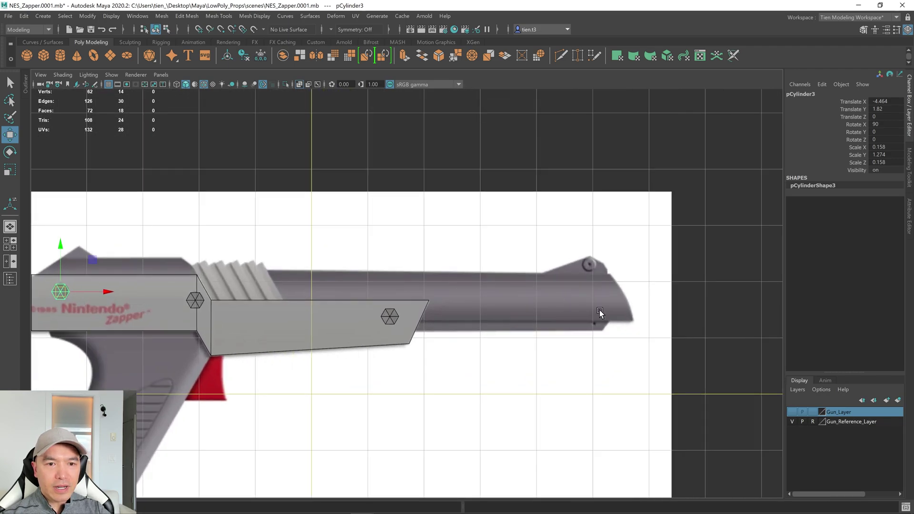
{"action": "left_click", "coordinate": [792, 412]}
{"action": "middle_click_drag", "start_coordinate": [410, 351], "coordinate": [451, 334], "text": "alt"}
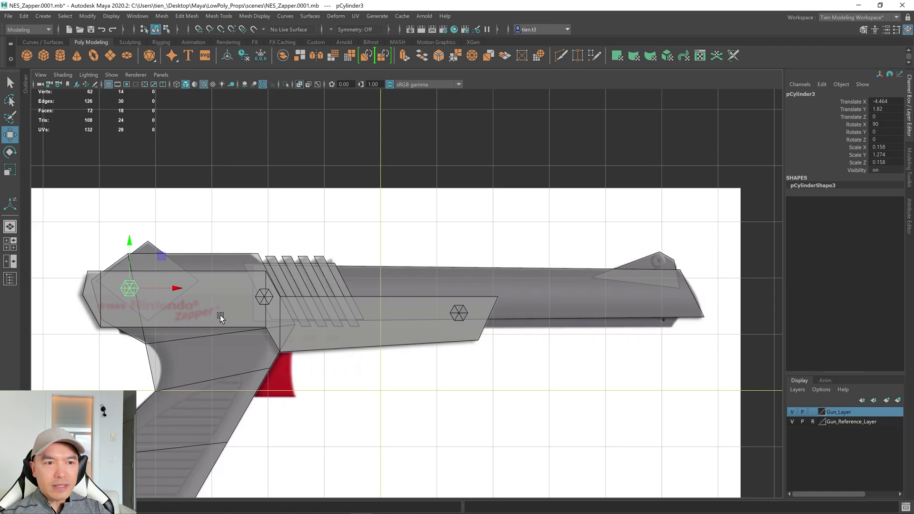
{"action": "scroll", "coordinate": [419, 323], "scroll_direction": "up", "scroll_amount": 3}
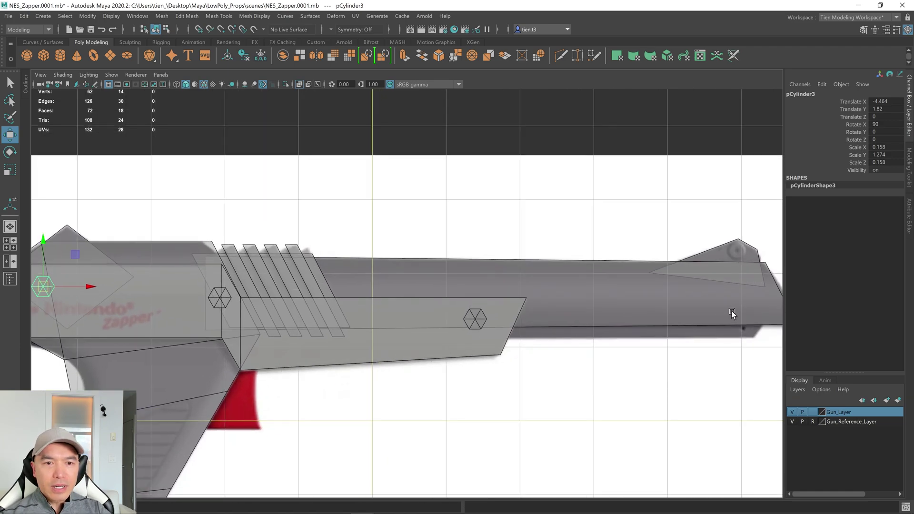
{"action": "middle_click_drag", "start_coordinate": [732, 312], "coordinate": [544, 267], "text": "alt"}
{"action": "scroll", "coordinate": [550, 265], "scroll_direction": "up", "scroll_amount": 4}
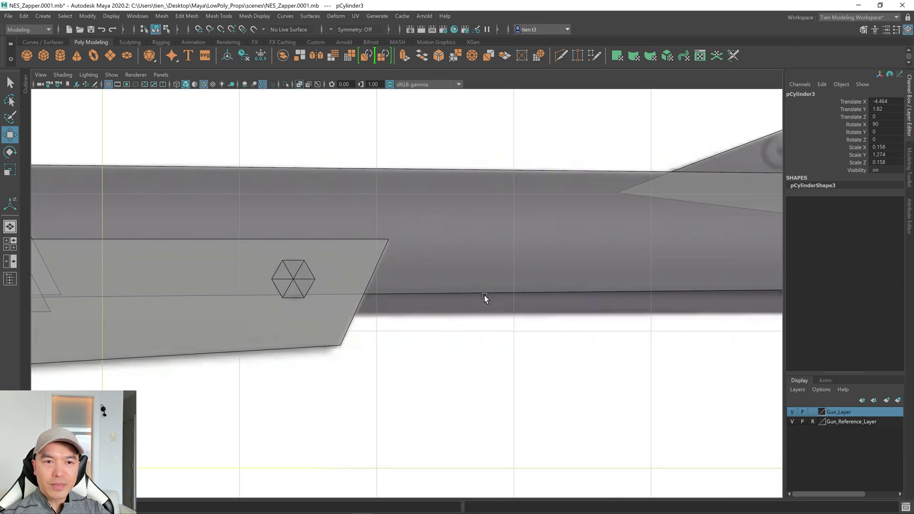
{"action": "scroll", "coordinate": [357, 292], "scroll_direction": "up", "scroll_amount": 2}
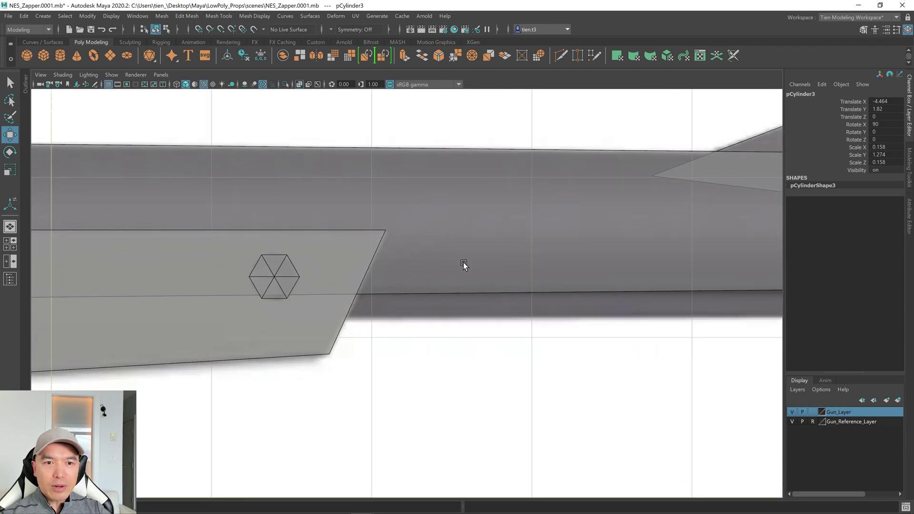
{"action": "left_click", "coordinate": [546, 214]}
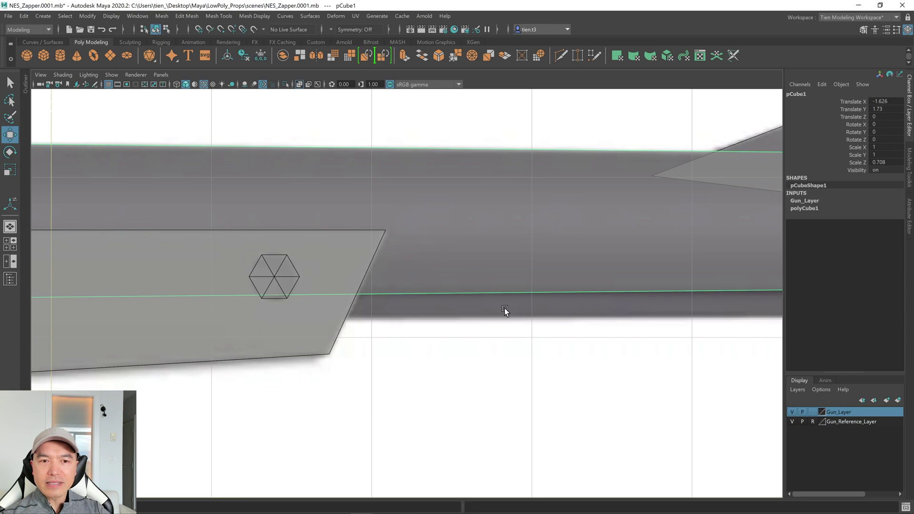
{"action": "left_click", "coordinate": [275, 280]}
{"action": "left_click_drag", "start_coordinate": [275, 234], "coordinate": [274, 228]}
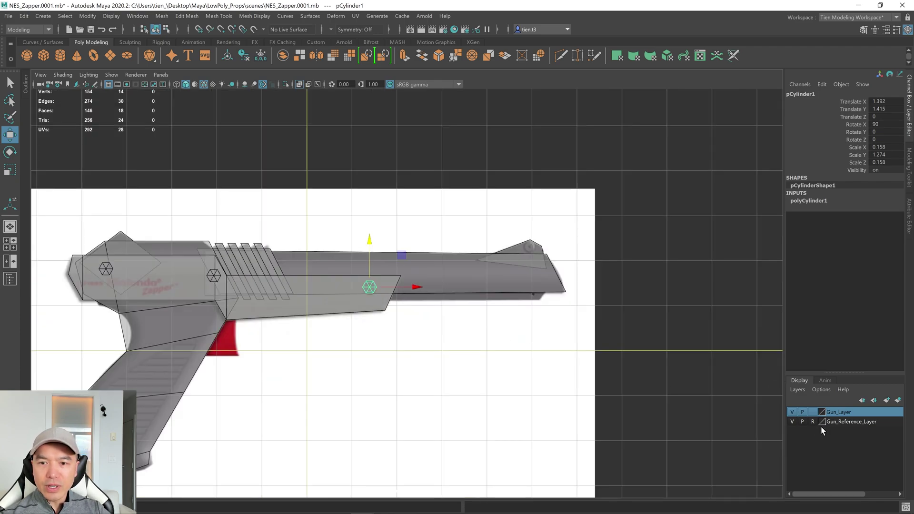
Return to the perspective view and hide the Gun_Layer, leaving the side panel and cylinders visible.
{"action": "scroll", "coordinate": [465, 320], "scroll_direction": "down", "scroll_amount": 3}
{"action": "key", "text": "space"}
{"action": "key", "text": "space"}
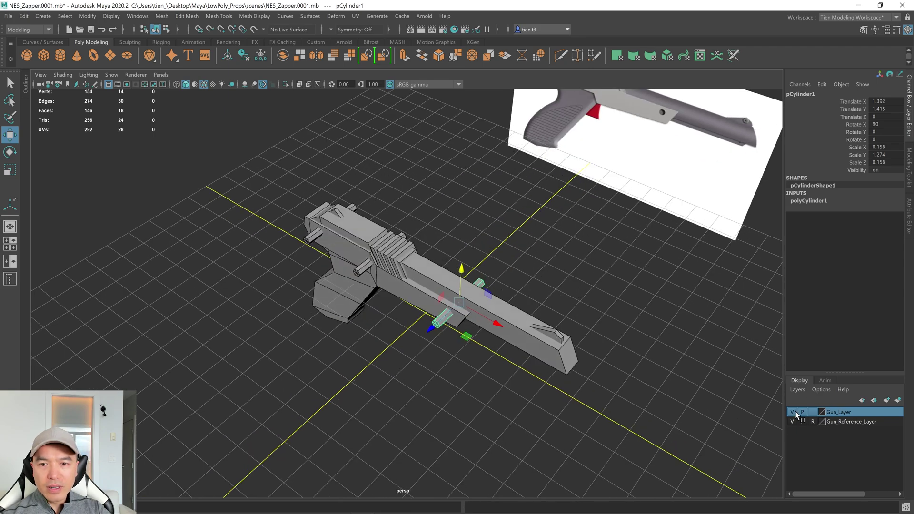
{"action": "left_click", "coordinate": [792, 412]}
{"action": "scroll", "coordinate": [546, 337], "scroll_direction": "up", "scroll_amount": 3}
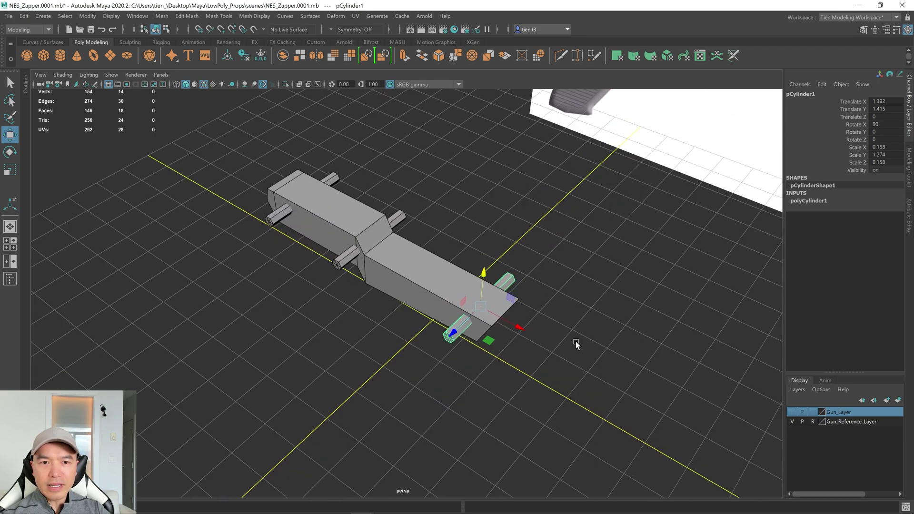
Select all three cylinders and combine them into a single mesh.
{"action": "left_click_drag", "start_coordinate": [546, 337], "coordinate": [499, 339], "text": "alt"}
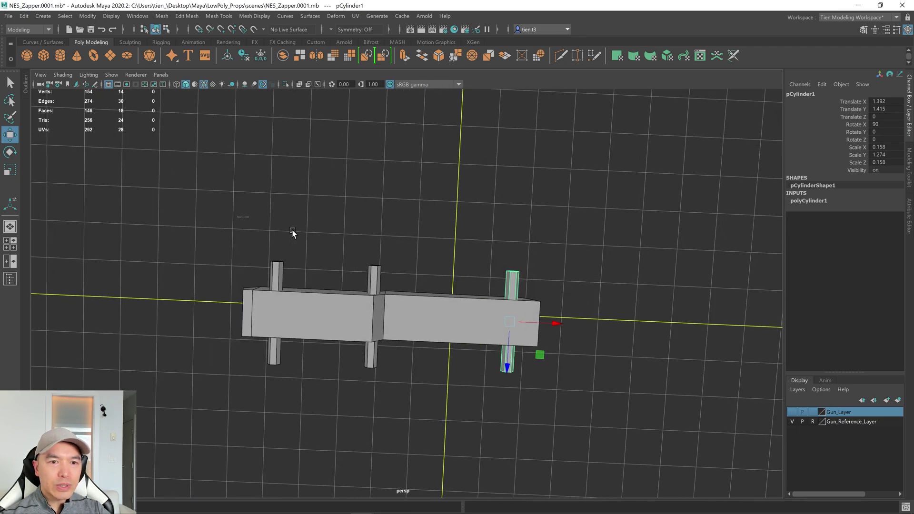
{"action": "left_click_drag", "start_coordinate": [564, 282], "coordinate": [495, 266], "text": "alt"}
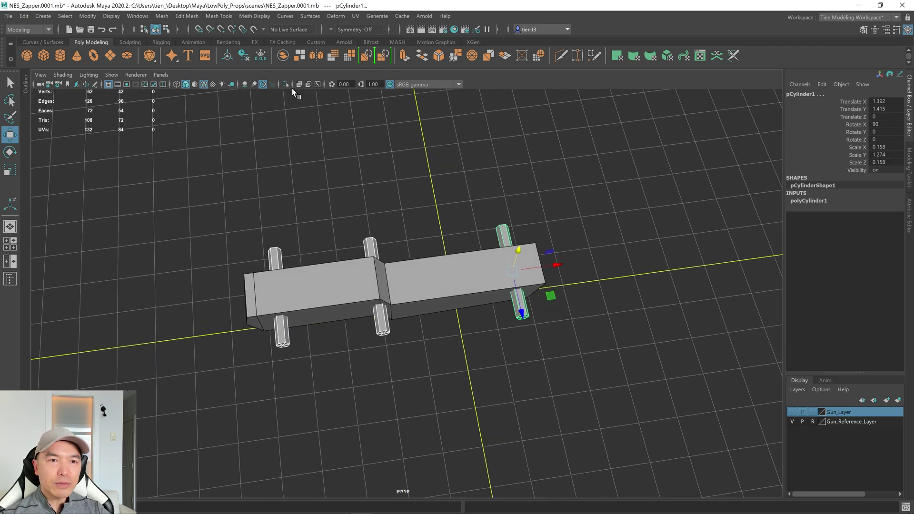
{"action": "left_click", "coordinate": [283, 54]}
{"action": "left_click_drag", "start_coordinate": [350, 167], "coordinate": [355, 193], "text": "alt"}
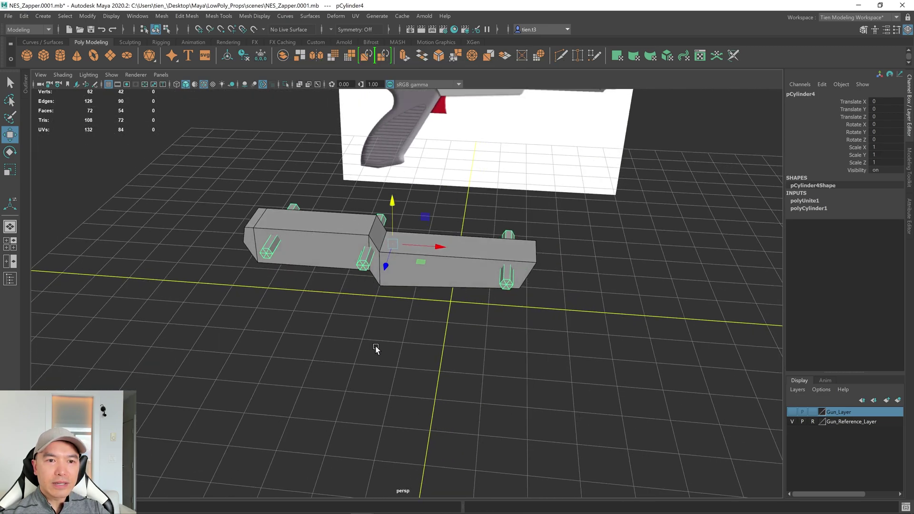
Subtract the combined cylinders from the side panel with a Boolean Difference and inspect the hexagonal holes up close.
{"action": "left_click", "coordinate": [342, 245]}
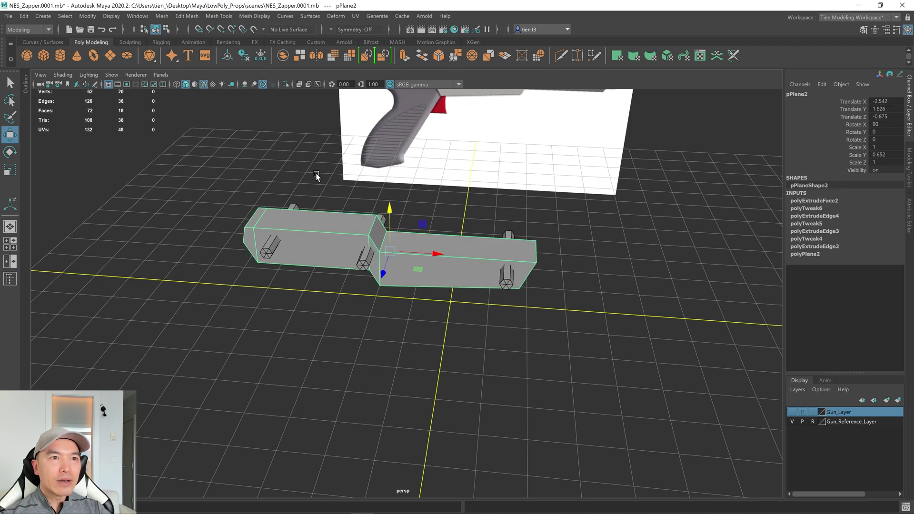
{"action": "left_click", "coordinate": [270, 253]}
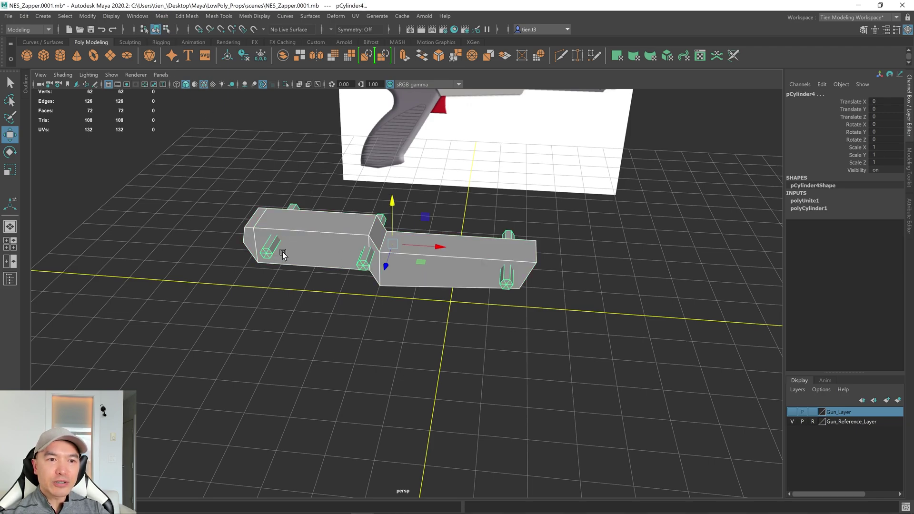
{"action": "left_click_drag", "start_coordinate": [288, 255], "coordinate": [327, 242], "text": "alt"}
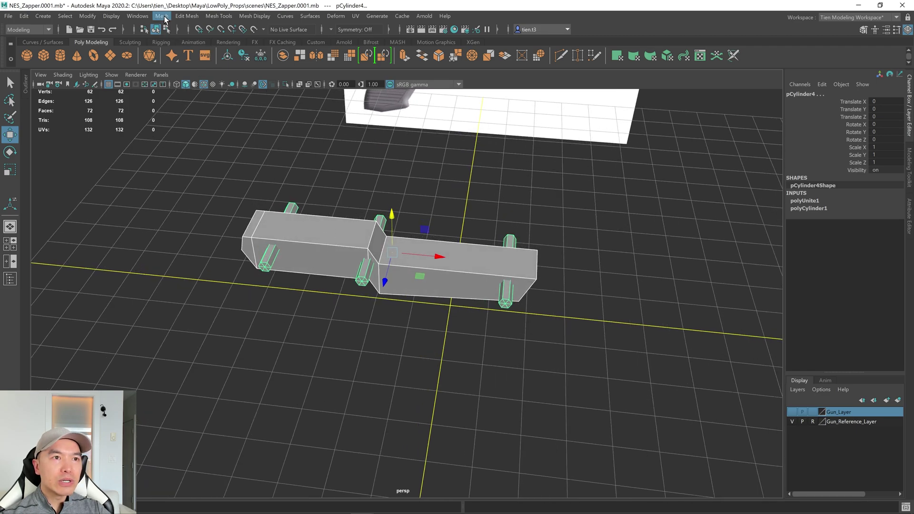
{"action": "left_click", "coordinate": [161, 16]}
{"action": "mouse_move", "coordinate": [183, 40]}
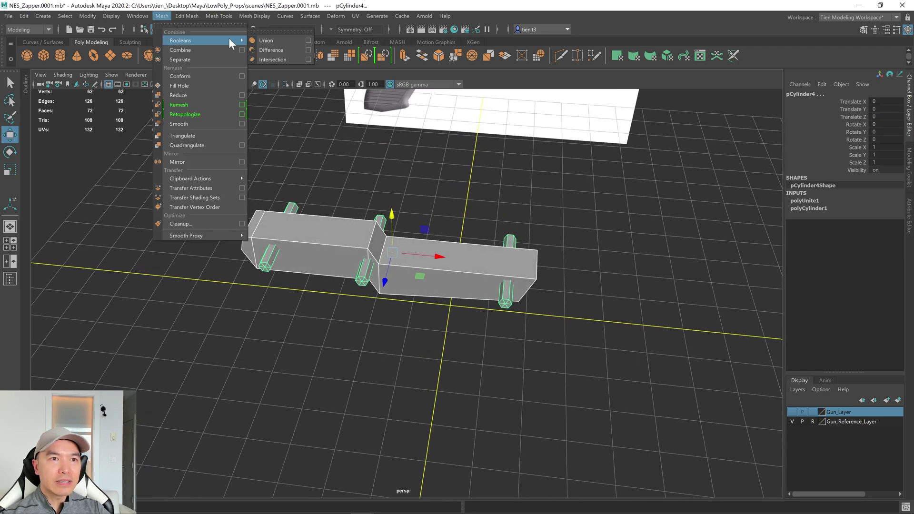
{"action": "left_click", "coordinate": [268, 48]}
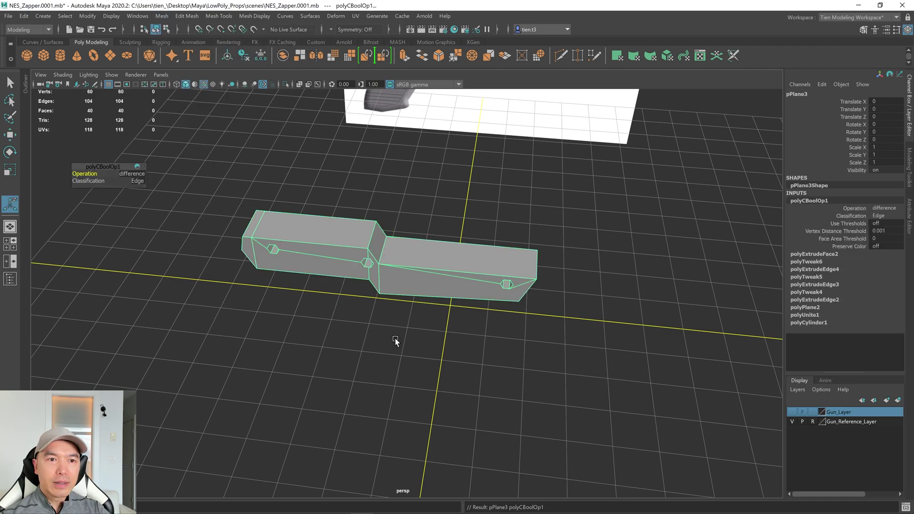
{"action": "left_click_drag", "start_coordinate": [474, 314], "coordinate": [437, 295], "text": "alt"}
{"action": "scroll", "coordinate": [500, 367], "scroll_direction": "up", "scroll_amount": 5}
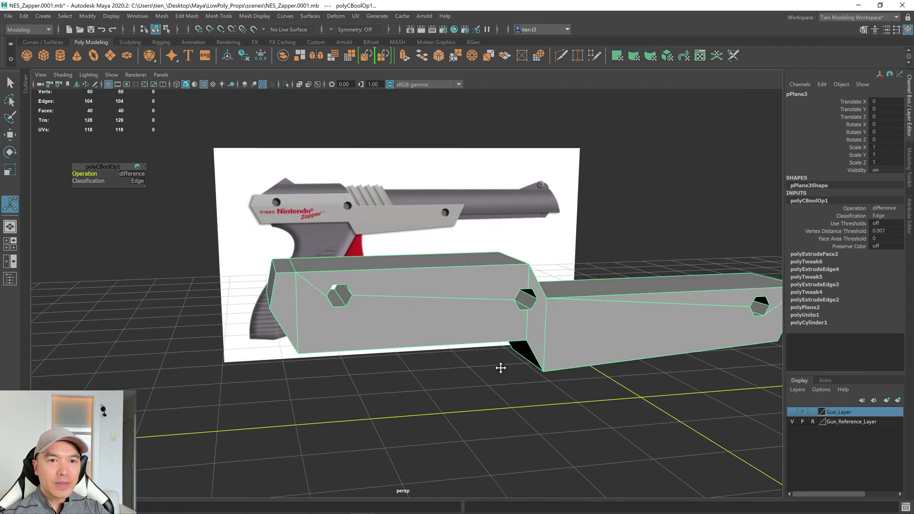
{"action": "left_click_drag", "start_coordinate": [475, 350], "coordinate": [376, 340], "text": "alt"}
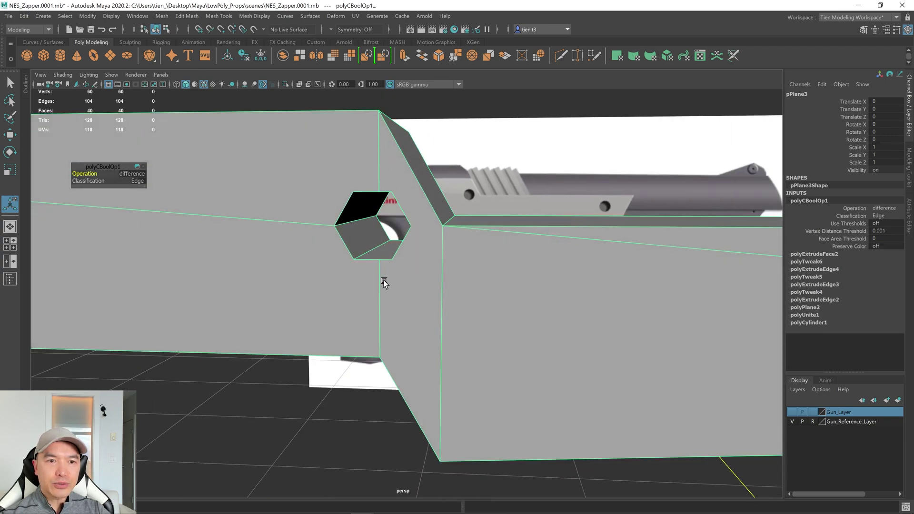
Switch the side panel to vertex selection and start the Target Weld tool for cleaning up the middle screw hole.
{"action": "left_click_drag", "start_coordinate": [384, 282], "coordinate": [365, 266], "text": "alt"}
{"action": "scroll", "coordinate": [283, 249], "scroll_direction": "up", "scroll_amount": 2}
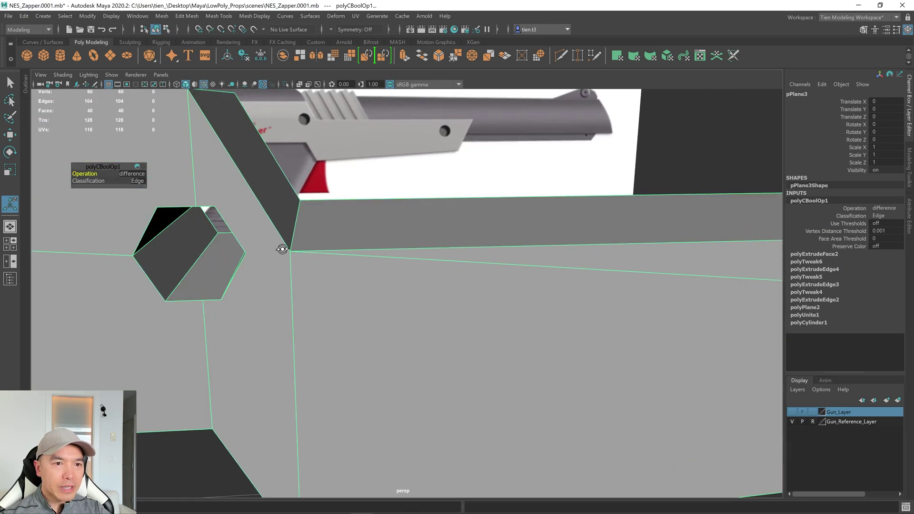
{"action": "left_click_drag", "start_coordinate": [283, 249], "coordinate": [318, 289], "text": "alt"}
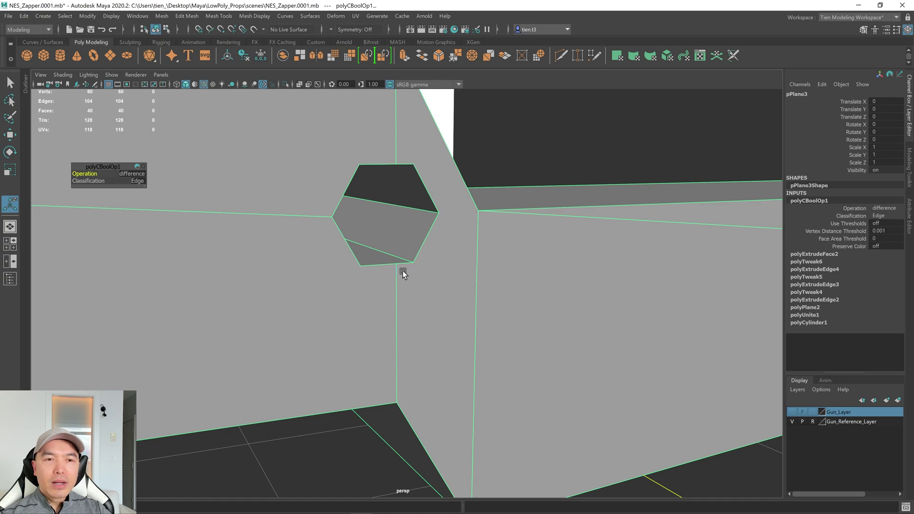
{"action": "right_click_drag", "start_coordinate": [379, 237], "coordinate": [282, 213]}
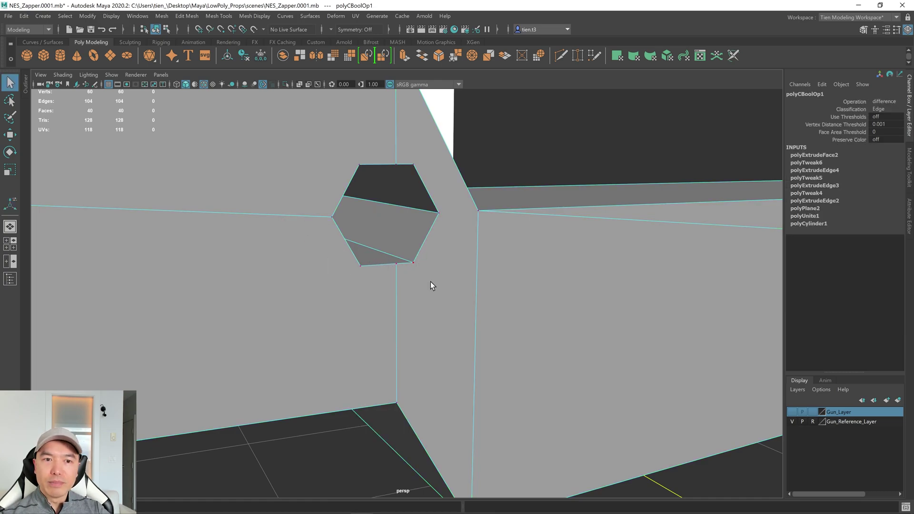
{"action": "left_click", "coordinate": [910, 166]}
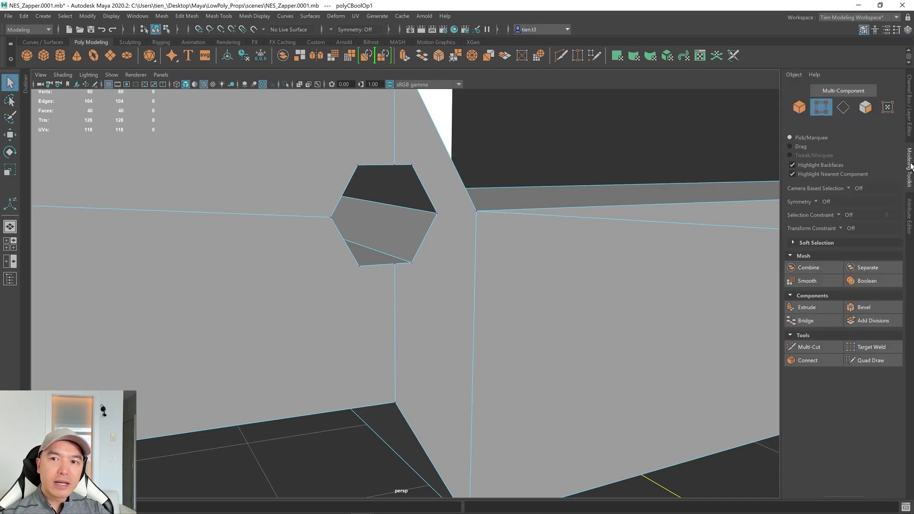
{"action": "left_click", "coordinate": [885, 347]}
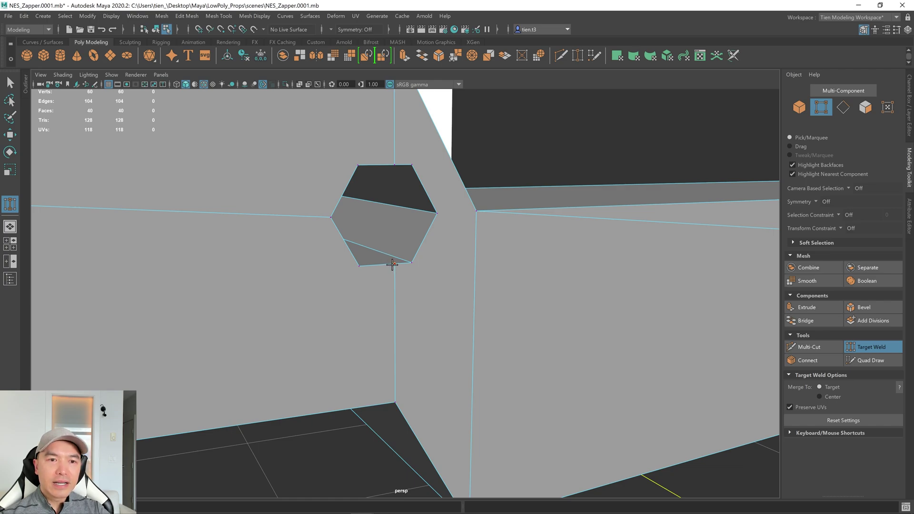
Try to weld the stray vertex on the middle hole's lower edge to the adjacent corner without symmetry.
{"action": "left_click_drag", "start_coordinate": [413, 267], "coordinate": [413, 265]}
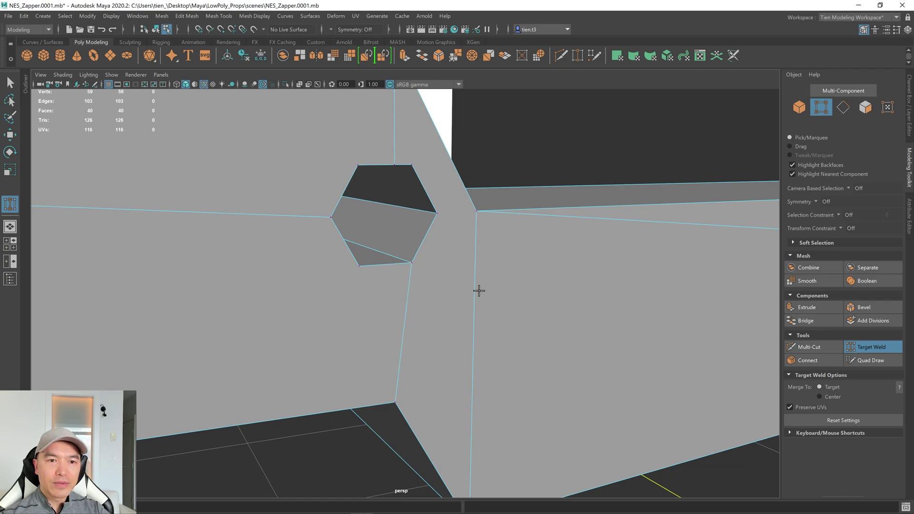
{"action": "key", "text": "ctrl+z"}
{"action": "left_click_drag", "start_coordinate": [478, 290], "coordinate": [405, 266], "text": "alt"}
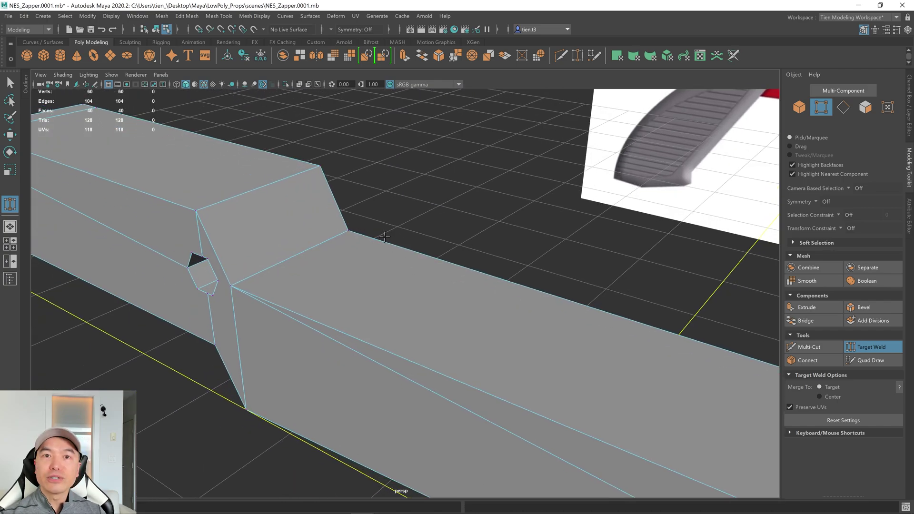
Set the modeling symmetry to World Z so welds on the side panel are mirrored.
{"action": "left_click", "coordinate": [332, 30]}
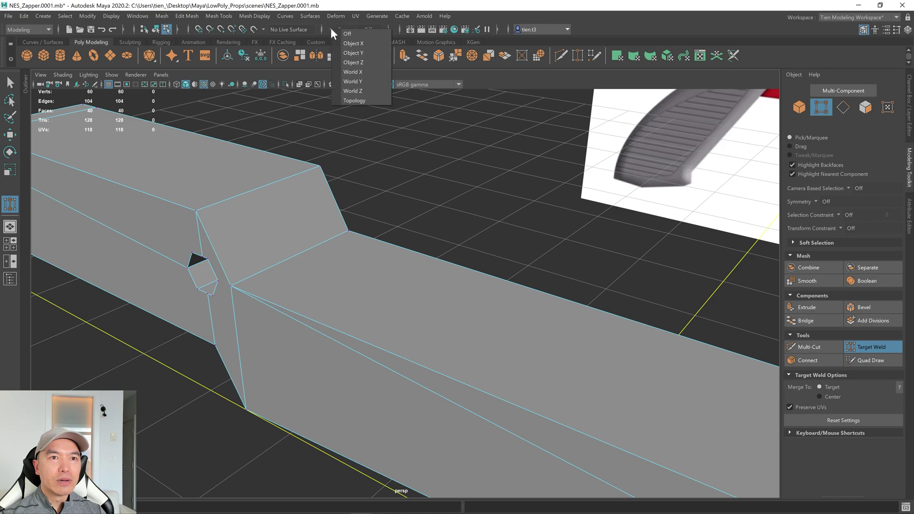
{"action": "left_click", "coordinate": [356, 91]}
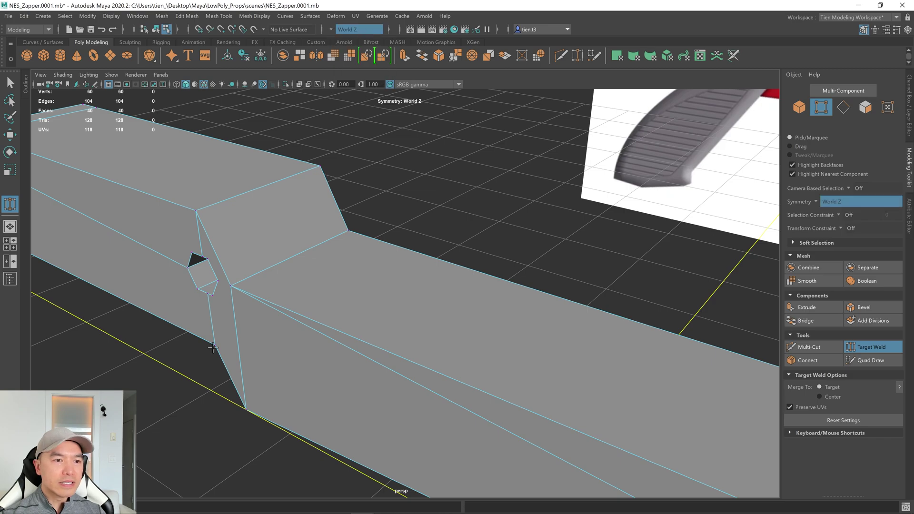
{"action": "left_click_drag", "start_coordinate": [362, 200], "coordinate": [93, 252], "text": "alt"}
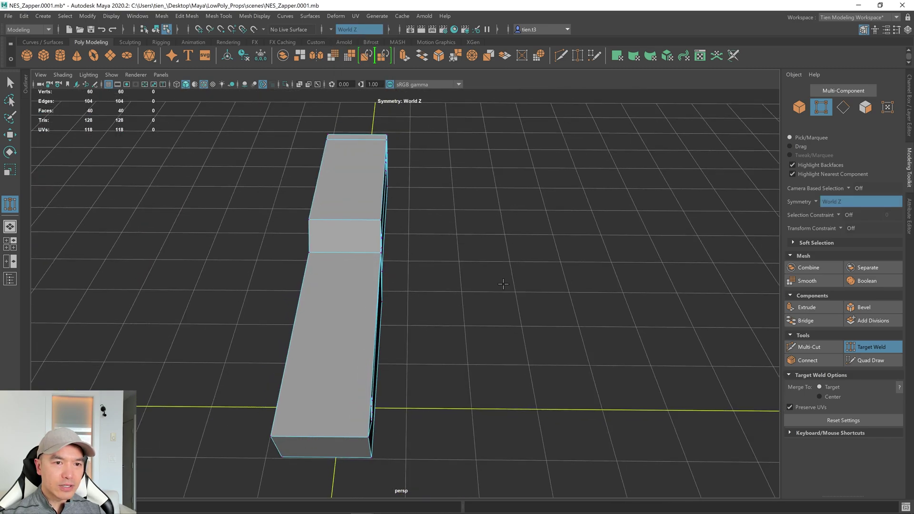
{"action": "left_click_drag", "start_coordinate": [284, 263], "coordinate": [353, 255], "text": "alt"}
Weld the stray vertex on the middle hole's lower edge to the adjacent corner nearer the barrel.
{"action": "scroll", "coordinate": [353, 255], "scroll_direction": "up", "scroll_amount": 8}
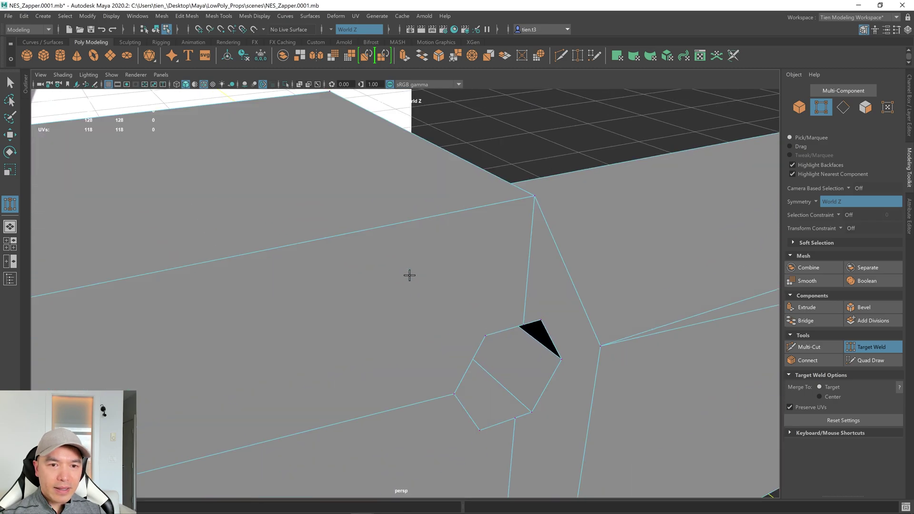
{"action": "middle_click_drag", "start_coordinate": [410, 273], "coordinate": [329, 210], "text": "alt"}
{"action": "scroll", "coordinate": [359, 269], "scroll_direction": "up", "scroll_amount": 2}
{"action": "scroll", "coordinate": [373, 271], "scroll_direction": "up", "scroll_amount": 3}
{"action": "scroll", "coordinate": [380, 271], "scroll_direction": "down", "scroll_amount": 3}
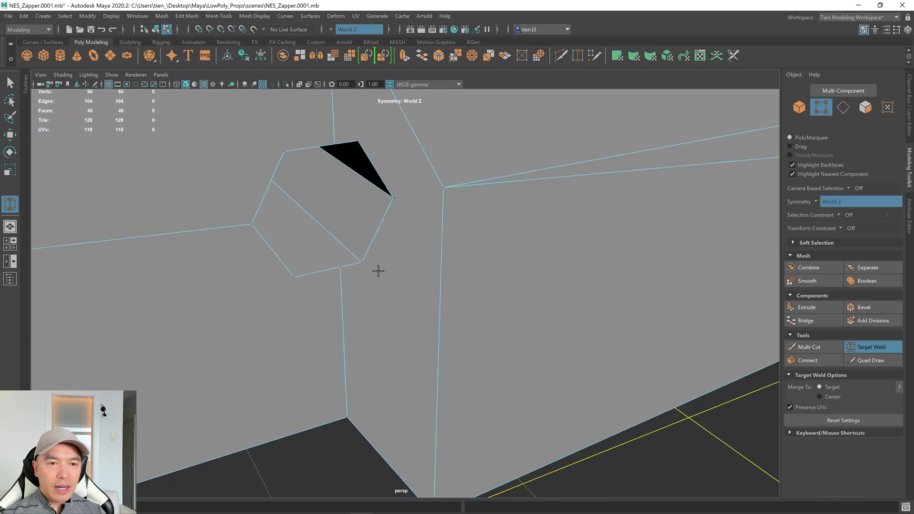
{"action": "scroll", "coordinate": [391, 273], "scroll_direction": "down", "scroll_amount": 3}
{"action": "left_click_drag", "start_coordinate": [394, 269], "coordinate": [395, 345], "text": "alt"}
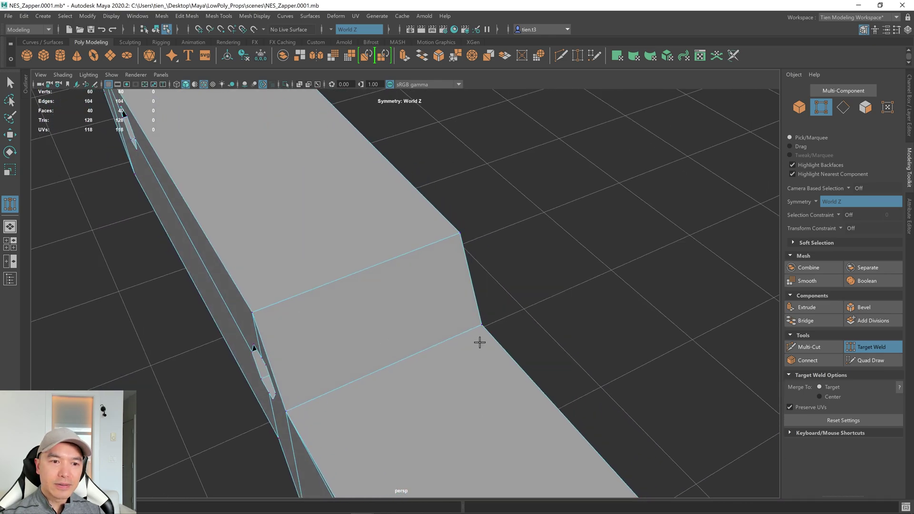
{"action": "left_click_drag", "start_coordinate": [374, 383], "coordinate": [431, 355], "text": "alt"}
{"action": "middle_click_drag", "start_coordinate": [431, 355], "coordinate": [418, 319], "text": "alt"}
{"action": "scroll", "coordinate": [418, 319], "scroll_direction": "up", "scroll_amount": 2}
{"action": "left_click_drag", "start_coordinate": [393, 295], "coordinate": [358, 310]}
{"action": "scroll", "coordinate": [359, 310], "scroll_direction": "up", "scroll_amount": 2}
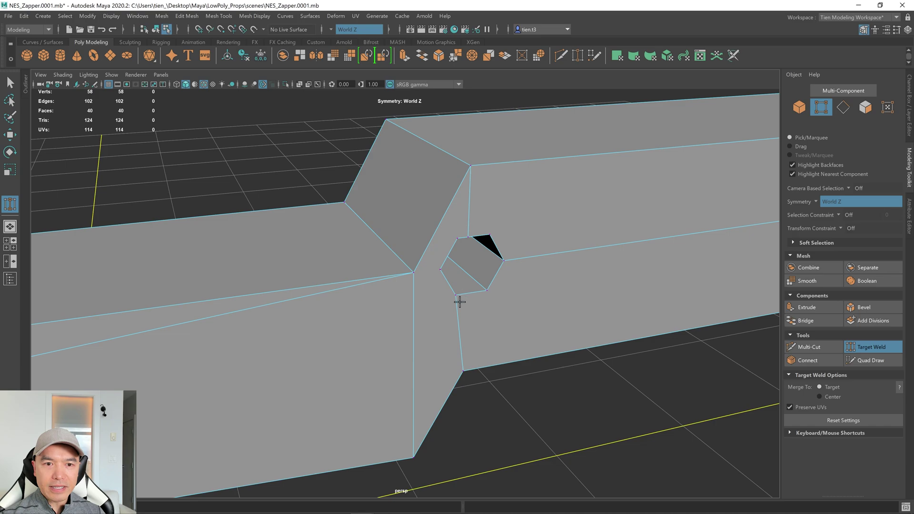
Weld the stray vertex on the middle hole's upper edge to the hexagon corner nearer the barrel.
{"action": "left_click_drag", "start_coordinate": [460, 298], "coordinate": [490, 310], "text": "alt"}
{"action": "scroll", "coordinate": [283, 287], "scroll_direction": "up", "scroll_amount": 3}
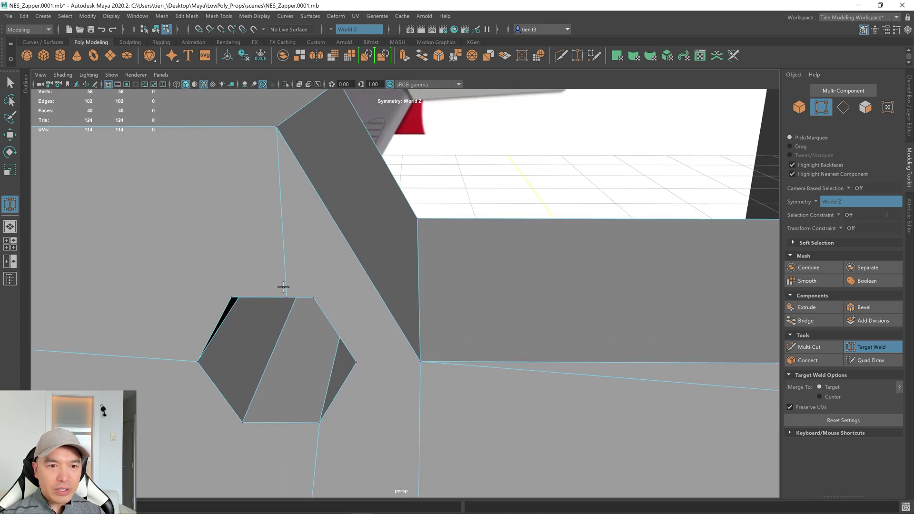
{"action": "left_click_drag", "start_coordinate": [308, 295], "coordinate": [415, 304]}
{"action": "scroll", "coordinate": [407, 201], "scroll_direction": "up", "scroll_amount": 2}
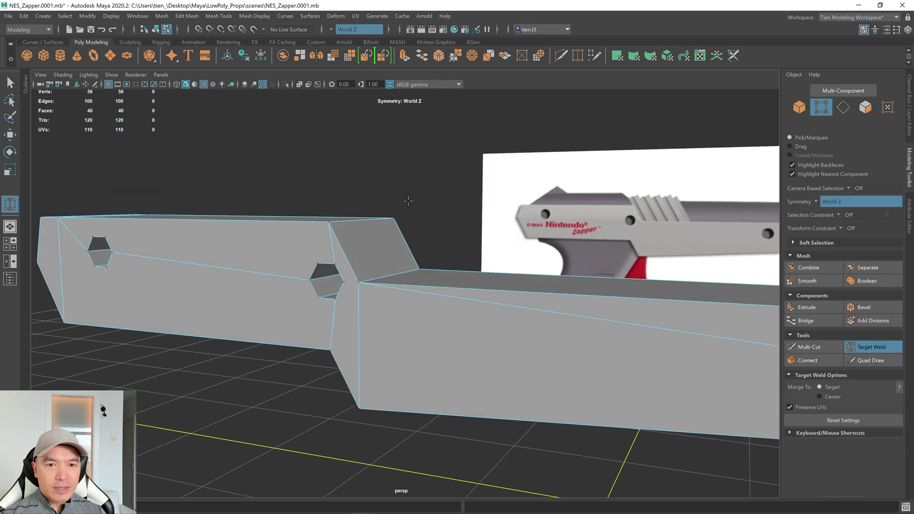
Turn symmetry off and leave the Target Weld tool.
{"action": "left_click", "coordinate": [334, 30]}
{"action": "left_click", "coordinate": [351, 35]}
{"action": "mouse_move", "coordinate": [531, 178]}
{"action": "left_mouse_down", "text": "alt"}
{"action": "mouse_move", "coordinate": [551, 182]}
{"action": "mouse_move", "coordinate": [527, 161]}
{"action": "left_mouse_up", "text": "alt"}
{"action": "scroll", "coordinate": [528, 162], "scroll_direction": "down", "scroll_amount": 2}
{"action": "scroll", "coordinate": [396, 148], "scroll_direction": "down", "scroll_amount": 3}
{"action": "key", "text": "q"}
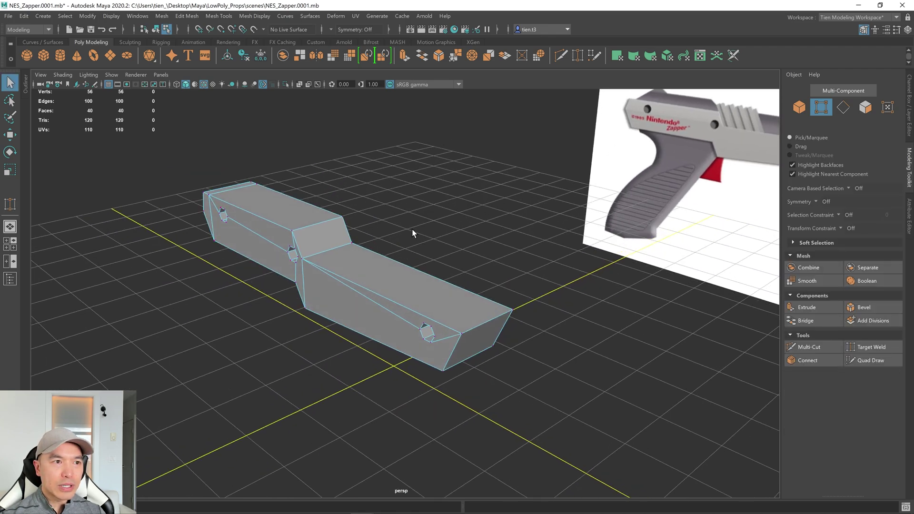
{"action": "left_click_drag", "start_coordinate": [362, 215], "coordinate": [621, 305], "text": "alt"}
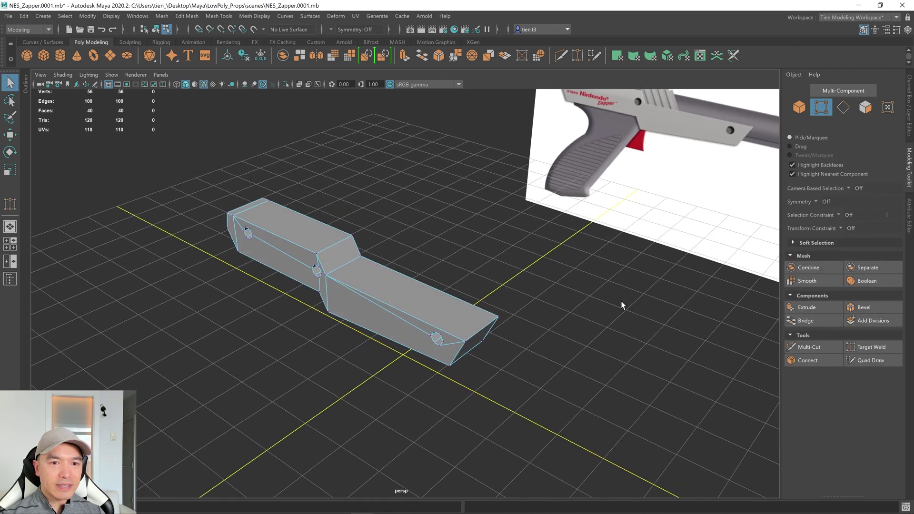
Show the Gun_Layer again and return the side panel to object mode to view the whole gun.
{"action": "left_click", "coordinate": [910, 89]}
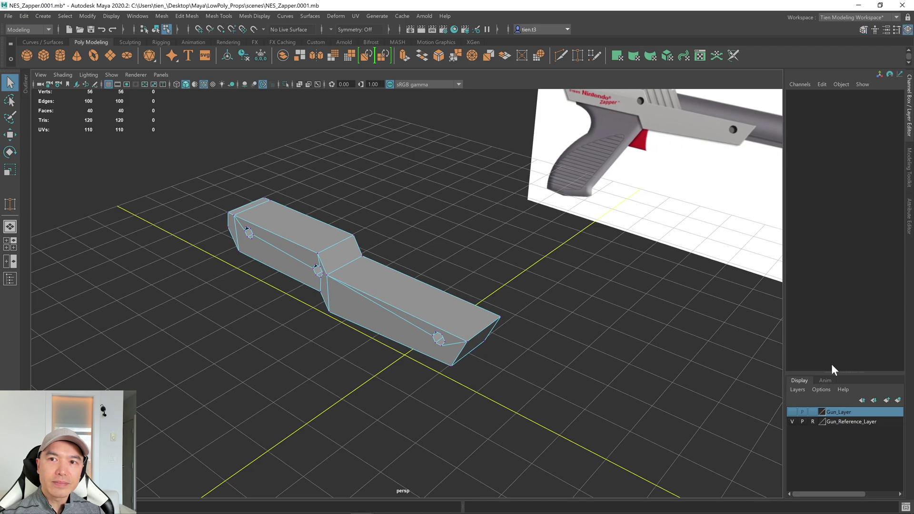
{"action": "left_click", "coordinate": [793, 412]}
{"action": "right_click_drag", "start_coordinate": [415, 249], "coordinate": [464, 231]}
{"action": "left_click_drag", "start_coordinate": [425, 315], "coordinate": [492, 305], "text": "alt"}
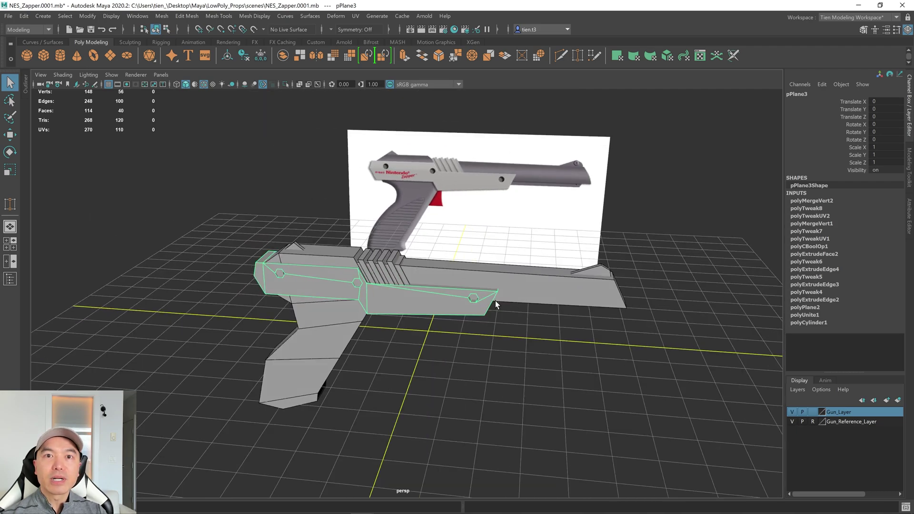
{"action": "left_click_drag", "start_coordinate": [482, 290], "coordinate": [485, 285], "text": "alt"}
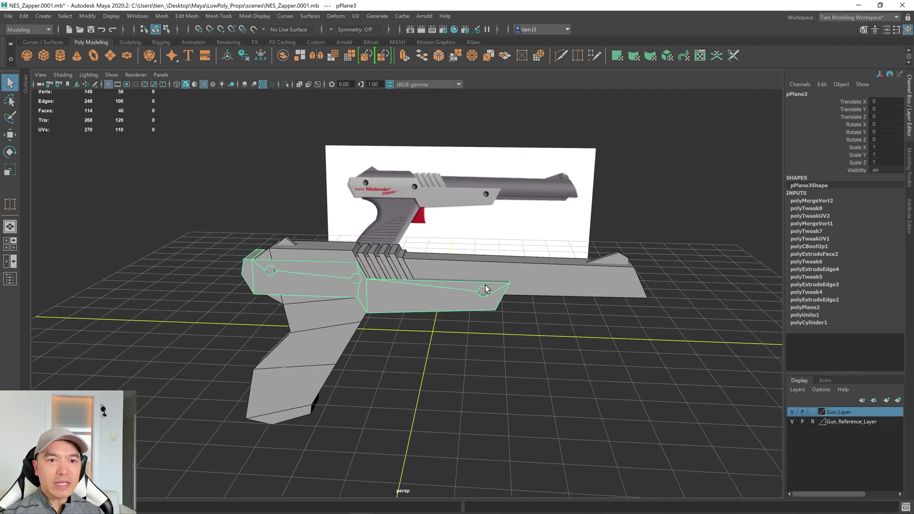
{"action": "scroll", "coordinate": [486, 289], "scroll_direction": "up", "scroll_amount": 2}
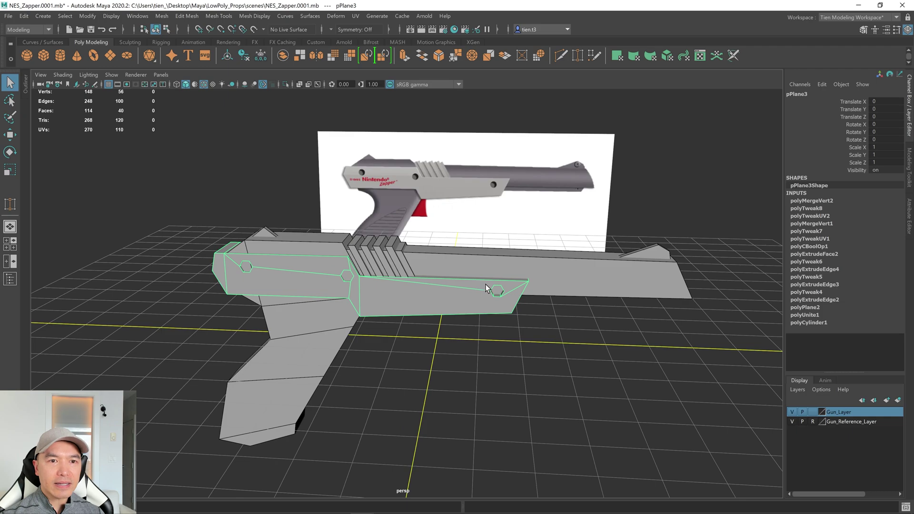
Select the barrel, front sight, rear sight and grip body, and assign them a new Phong material.
{"action": "left_click", "coordinate": [608, 281]}
{"action": "left_click_drag", "start_coordinate": [619, 407], "coordinate": [638, 320], "text": "alt"}
{"action": "left_click", "coordinate": [638, 319], "text": "shift"}
{"action": "left_click", "coordinate": [269, 222], "text": "shift"}
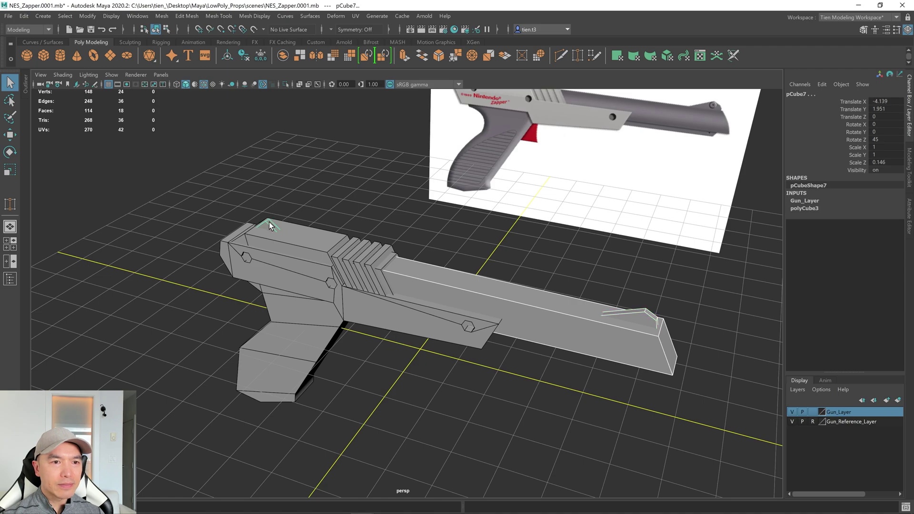
{"action": "scroll", "coordinate": [405, 257], "scroll_direction": "down", "scroll_amount": 2}
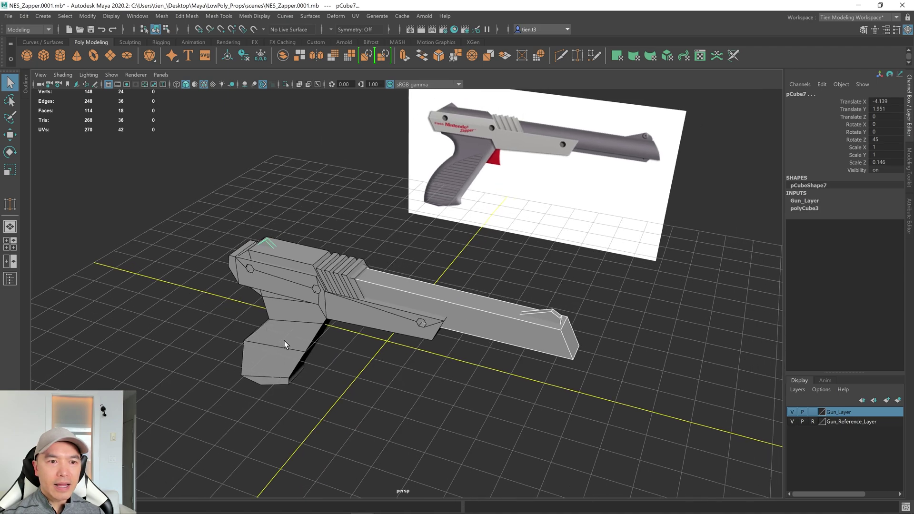
{"action": "left_click", "coordinate": [284, 341], "text": "shift"}
{"action": "mouse_move", "coordinate": [287, 341]}
{"action": "left_mouse_down", "text": "alt"}
{"action": "mouse_move", "coordinate": [347, 351]}
{"action": "mouse_move", "coordinate": [274, 353]}
{"action": "mouse_move", "coordinate": [283, 352]}
{"action": "left_mouse_up", "text": "alt"}
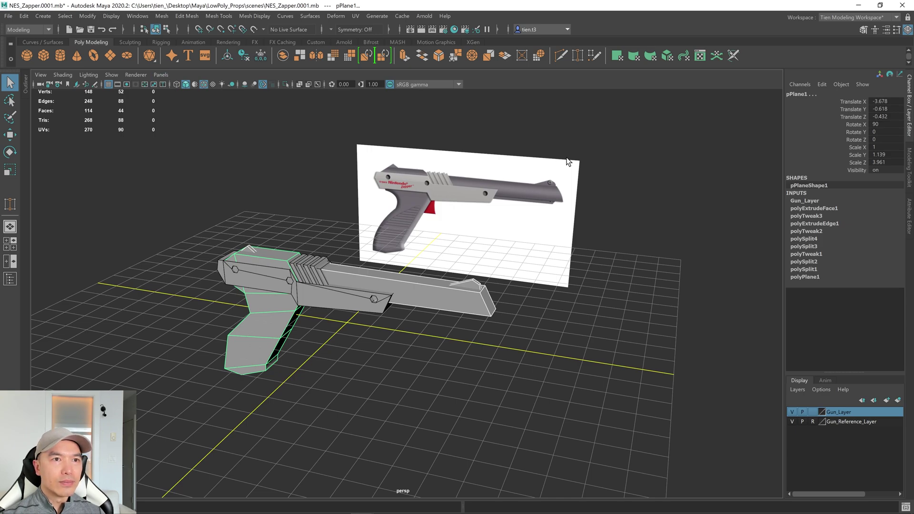
{"action": "right_click", "coordinate": [291, 257]}
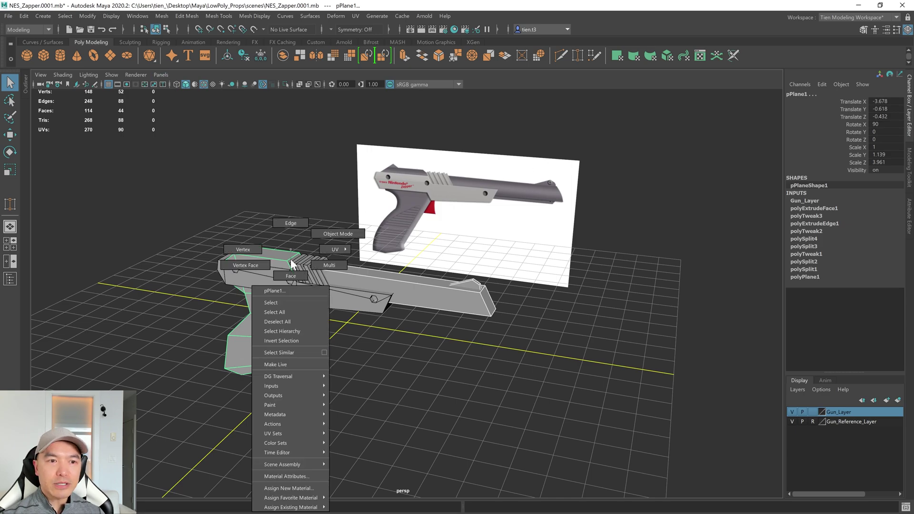
{"action": "left_click", "coordinate": [287, 487]}
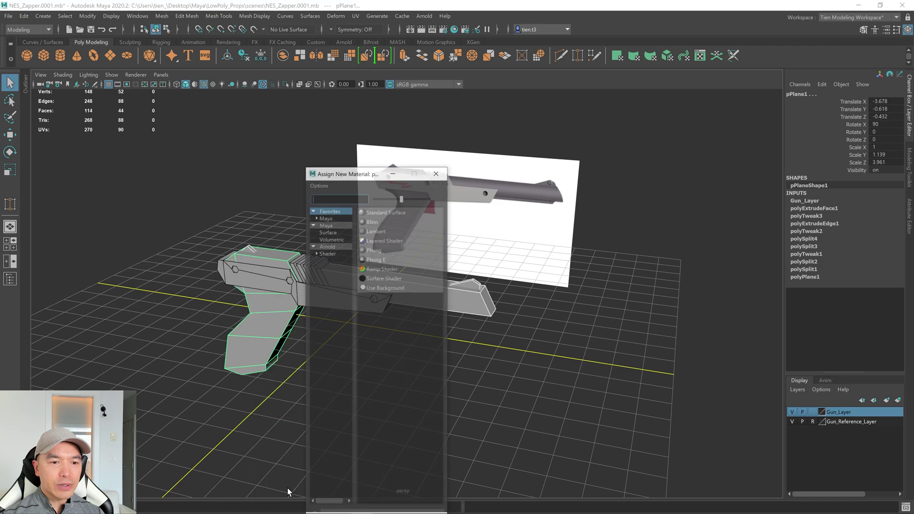
{"action": "left_click", "coordinate": [373, 250]}
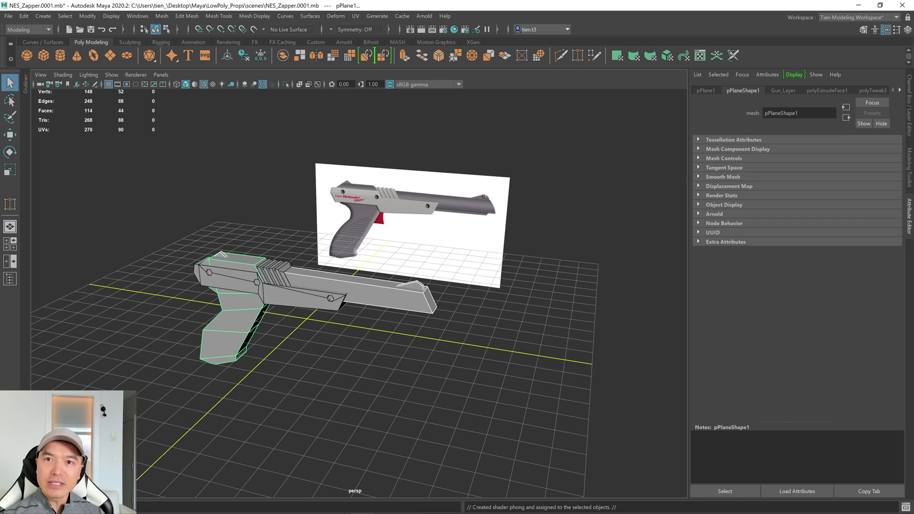
Select all parts of the gun and delete their construction history.
{"action": "left_click", "coordinate": [224, 300]}
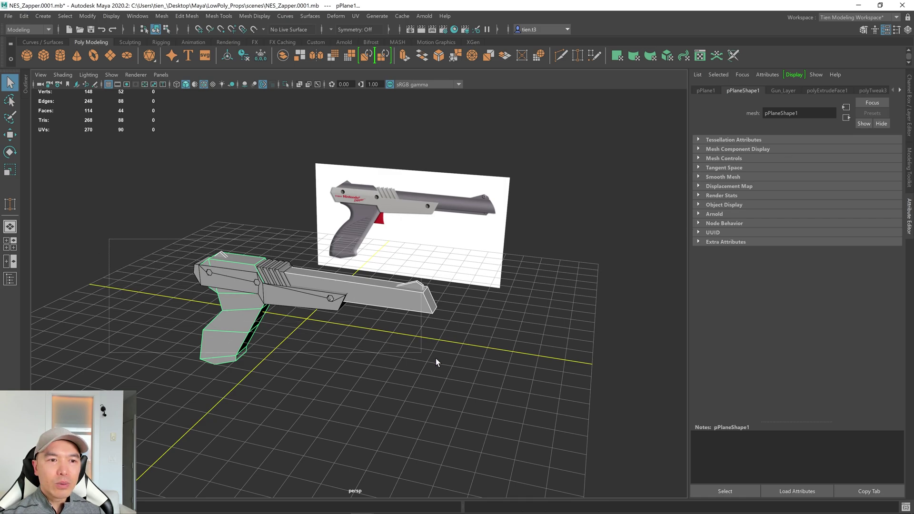
{"action": "left_click", "coordinate": [244, 55]}
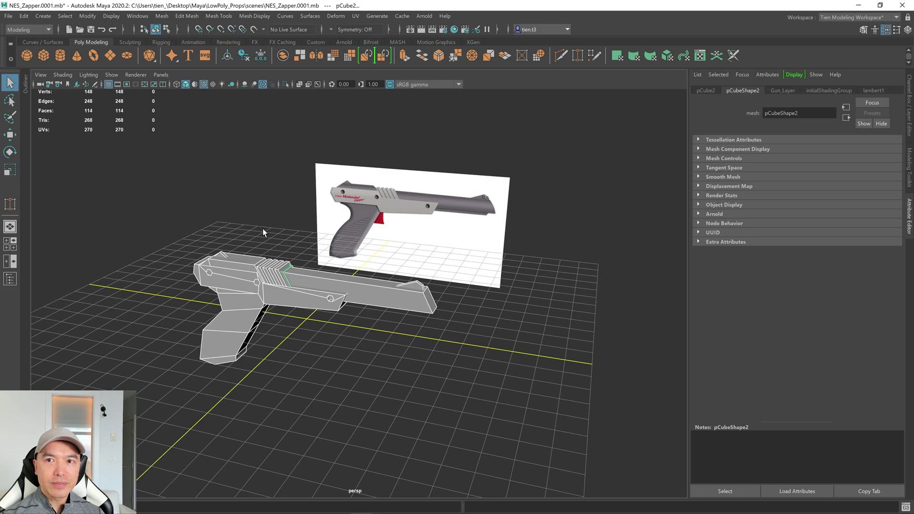
{"action": "scroll", "coordinate": [245, 220], "scroll_direction": "up", "scroll_amount": 4}
Select the barrel, front sight, rear sight and grip body, and darken their Phong material's color to a gray with a value of about 0.25.
{"action": "left_click", "coordinate": [334, 277]}
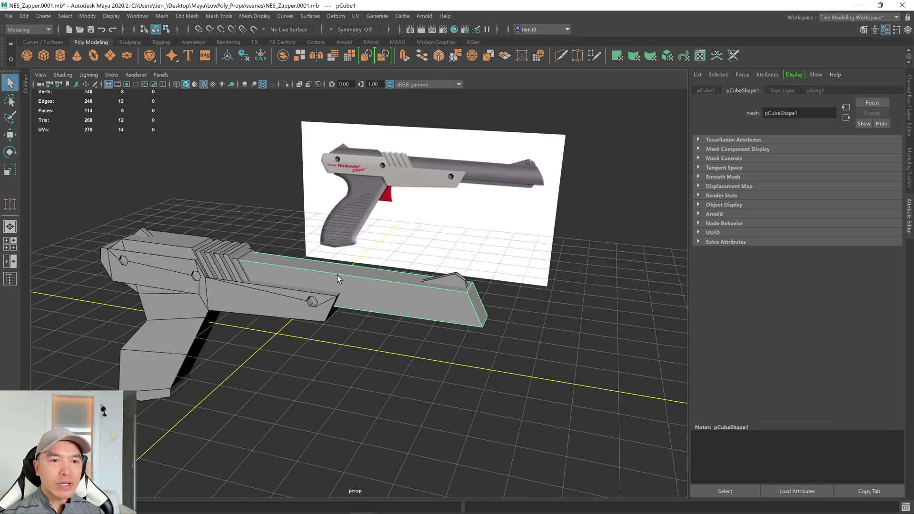
{"action": "left_click", "coordinate": [453, 280], "text": "shift"}
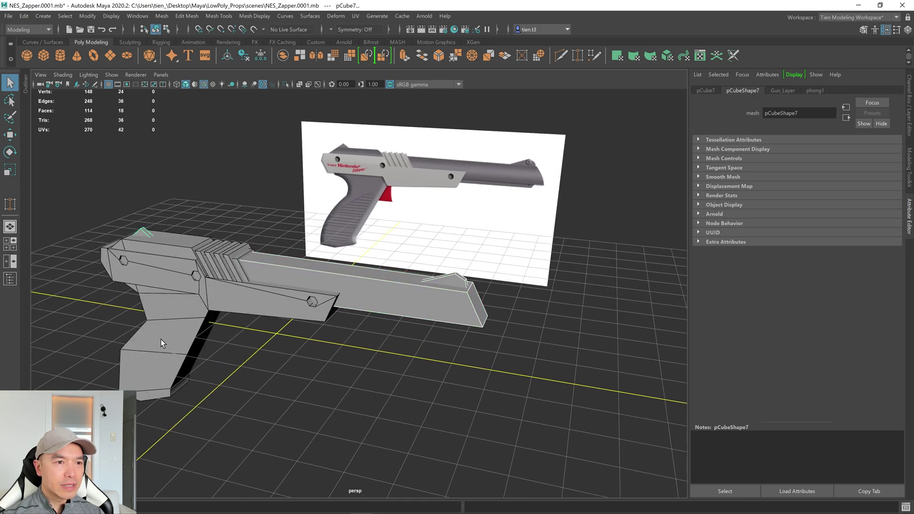
{"action": "left_click", "coordinate": [182, 340], "text": "shift"}
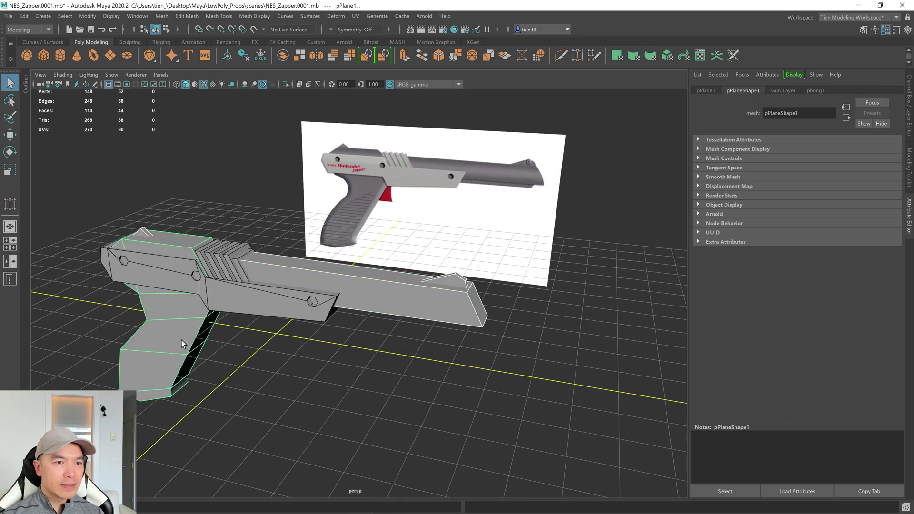
{"action": "left_click", "coordinate": [816, 91]}
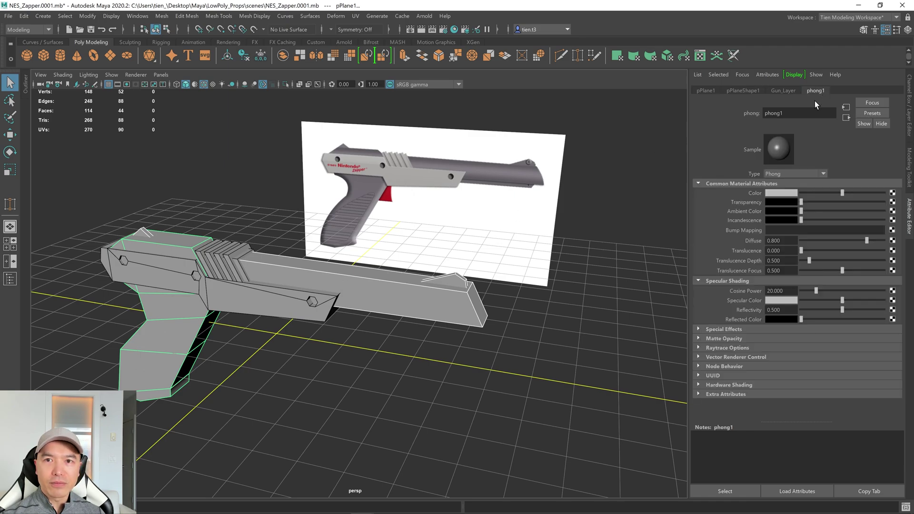
{"action": "left_click", "coordinate": [793, 196]}
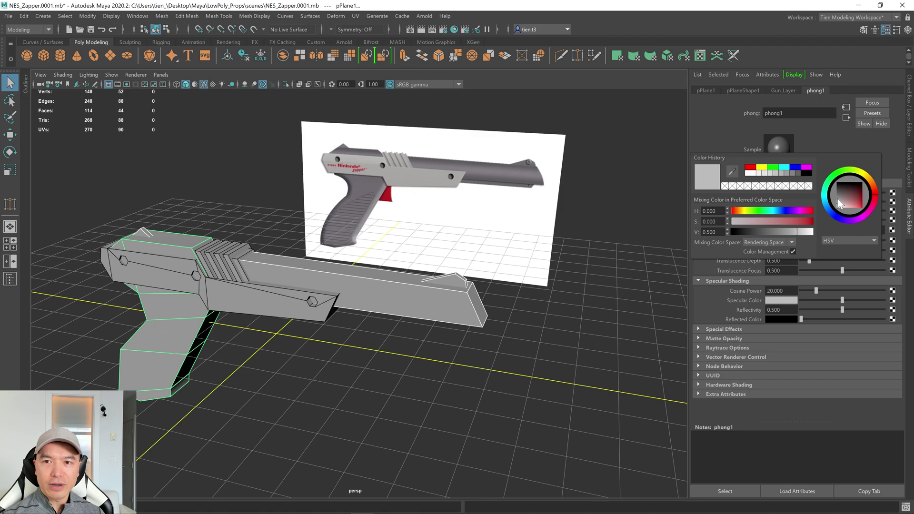
{"action": "left_click_drag", "start_coordinate": [840, 204], "coordinate": [833, 202]}
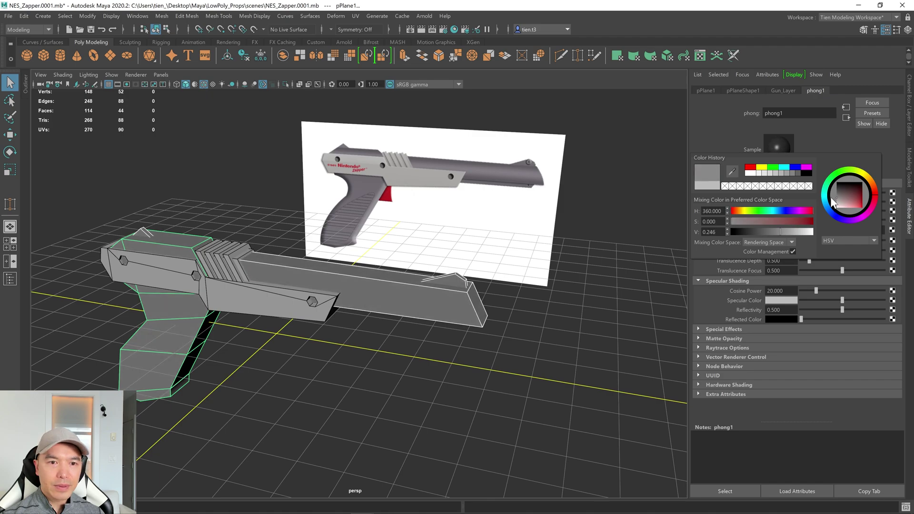
{"action": "left_click", "coordinate": [442, 341]}
{"action": "left_click_drag", "start_coordinate": [443, 341], "coordinate": [347, 335], "text": "alt"}
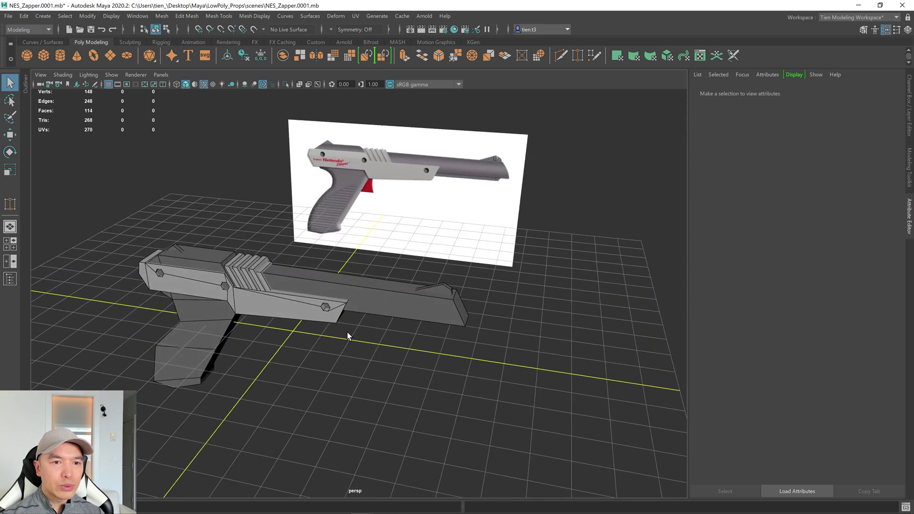
Select the side panel and the ridge pieces, and assign them a second, new Phong material.
{"action": "left_click", "coordinate": [291, 313]}
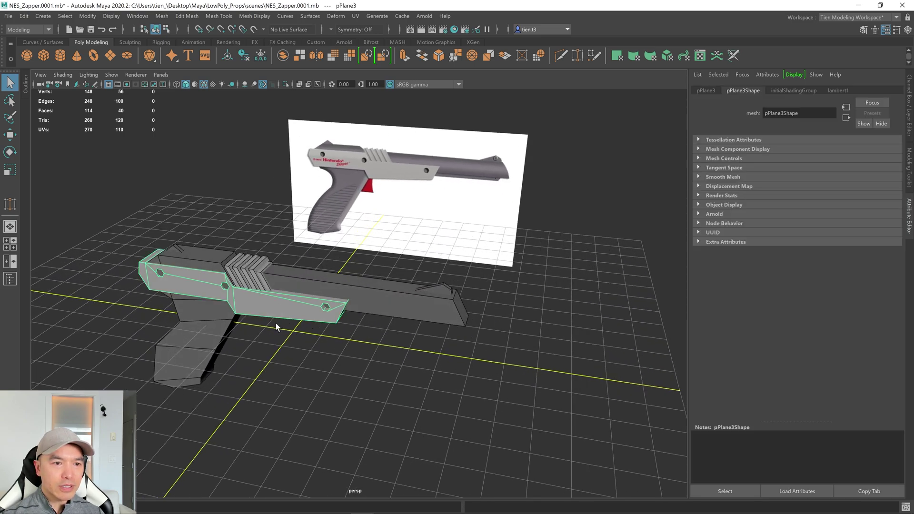
{"action": "left_click_drag", "start_coordinate": [276, 327], "coordinate": [291, 314], "text": "alt"}
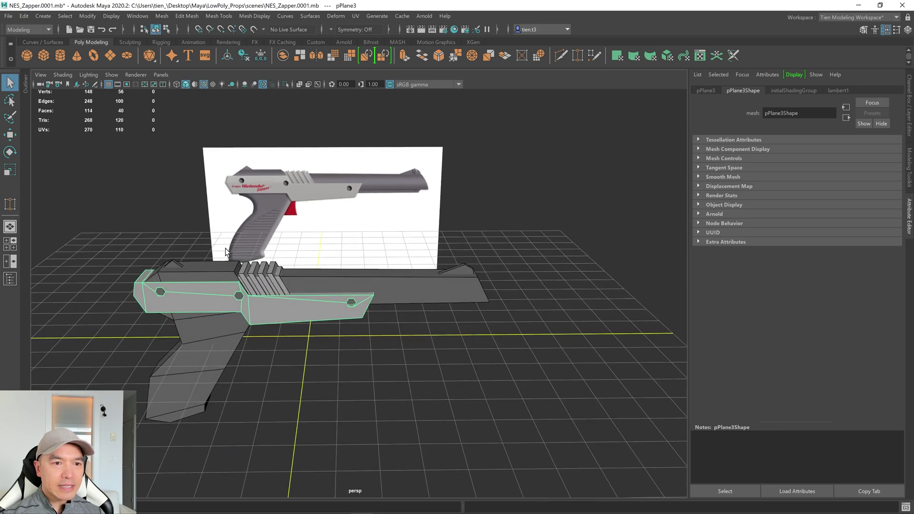
{"action": "left_click", "coordinate": [293, 323]}
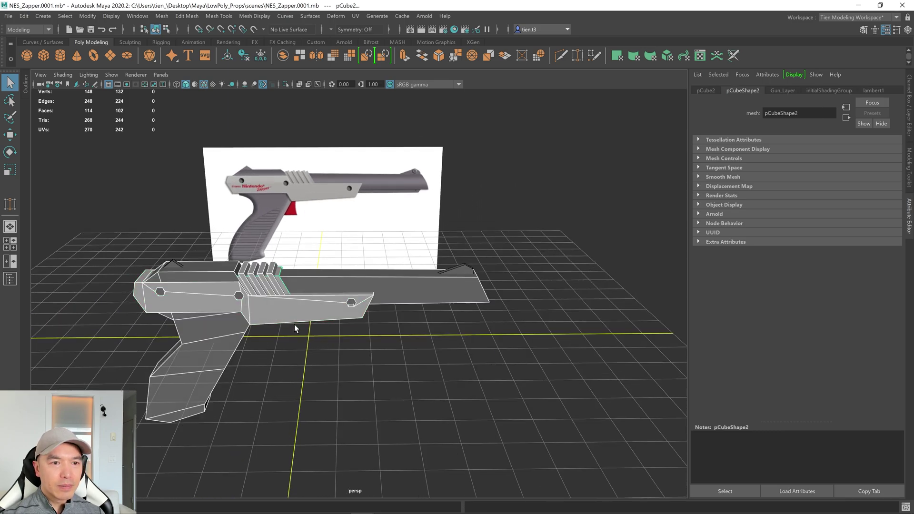
{"action": "left_click", "coordinate": [328, 283], "text": "ctrl"}
{"action": "left_click", "coordinate": [219, 319], "text": "ctrl"}
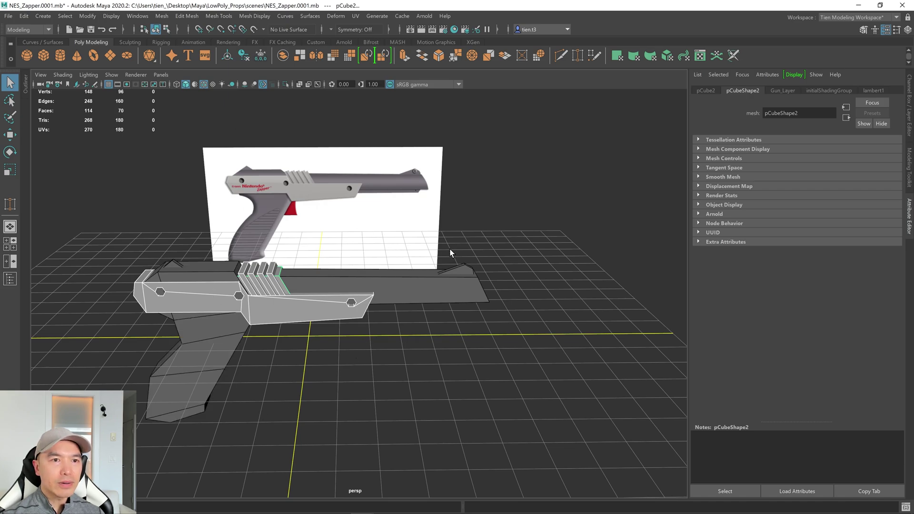
{"action": "right_click_drag", "start_coordinate": [450, 252], "coordinate": [442, 485]}
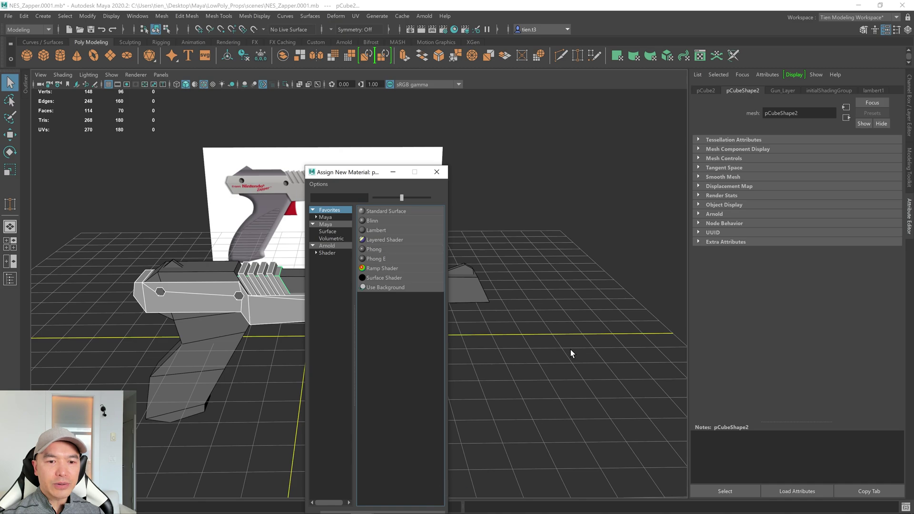
{"action": "left_click", "coordinate": [379, 250]}
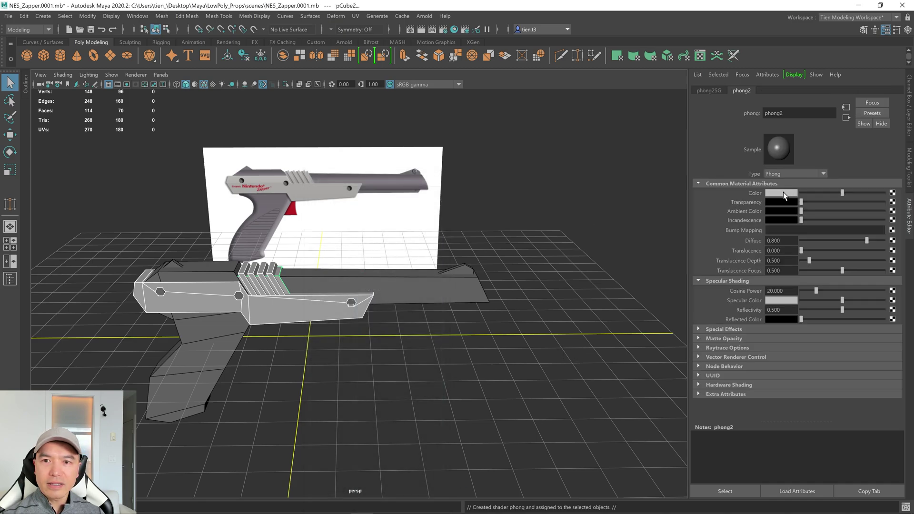
Lighten the color of the side panel and ridges' new Phong material to a light gray, and deselect the parts.
{"action": "left_click", "coordinate": [784, 192]}
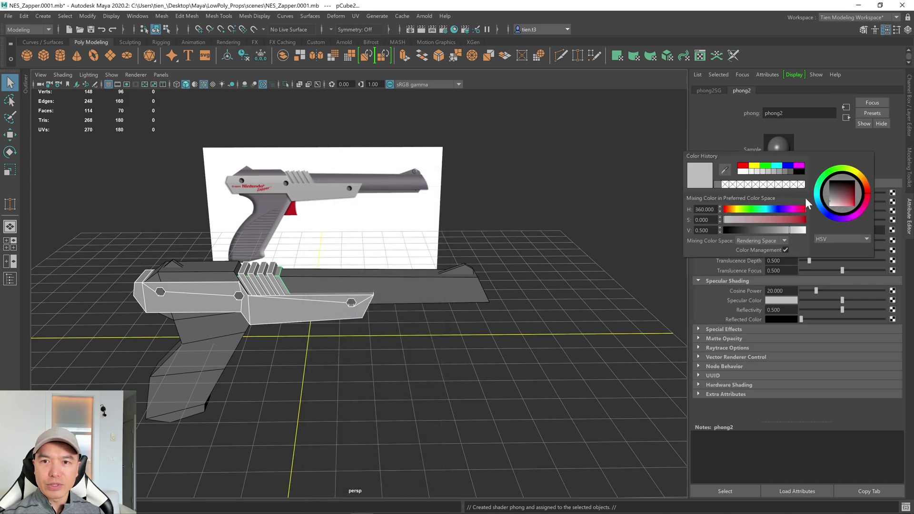
{"action": "left_click", "coordinate": [832, 206]}
{"action": "left_click", "coordinate": [418, 381]}
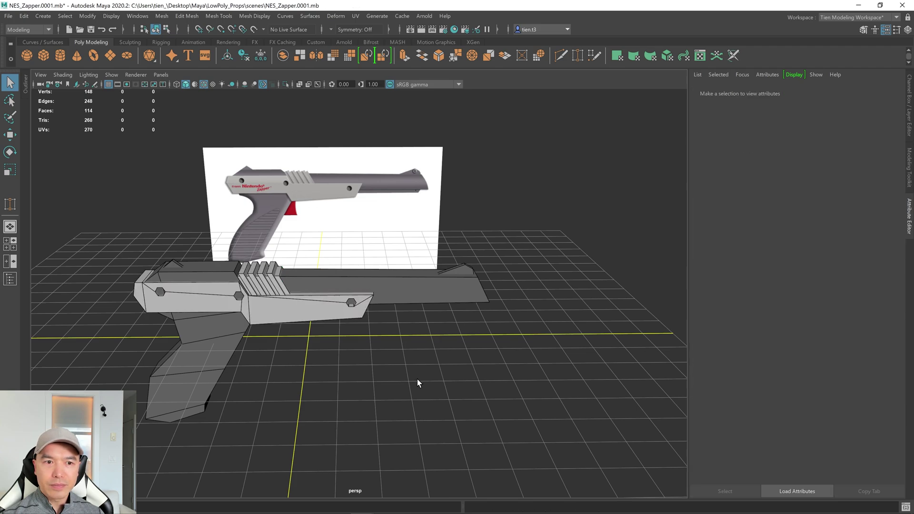
{"action": "left_click_drag", "start_coordinate": [418, 381], "coordinate": [495, 350], "text": "alt"}
{"action": "left_click_drag", "start_coordinate": [386, 255], "coordinate": [379, 288], "text": "alt"}
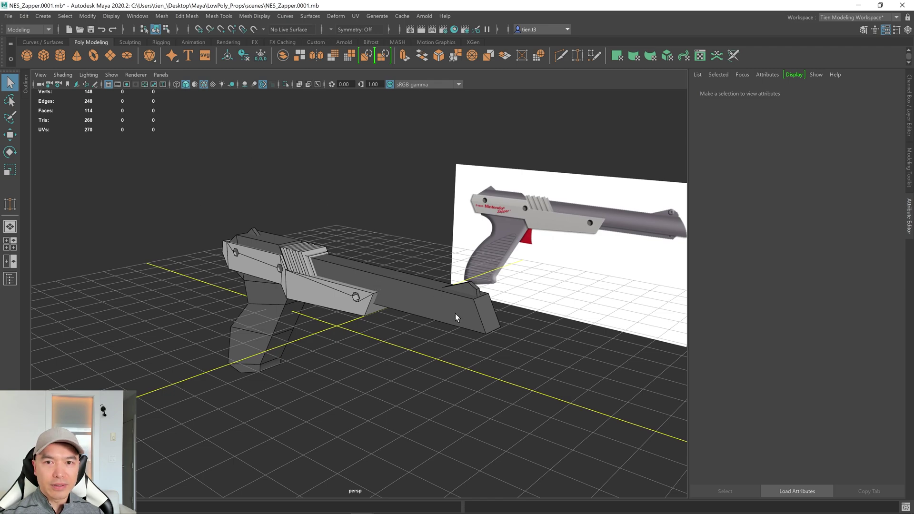
Try a Boolean Union on all parts of the gun together, and undo it.
{"action": "left_click_drag", "start_coordinate": [455, 314], "coordinate": [433, 291], "text": "alt"}
{"action": "left_click_drag", "start_coordinate": [225, 198], "coordinate": [613, 413]}
{"action": "left_click_drag", "start_coordinate": [501, 380], "coordinate": [504, 381], "text": "alt"}
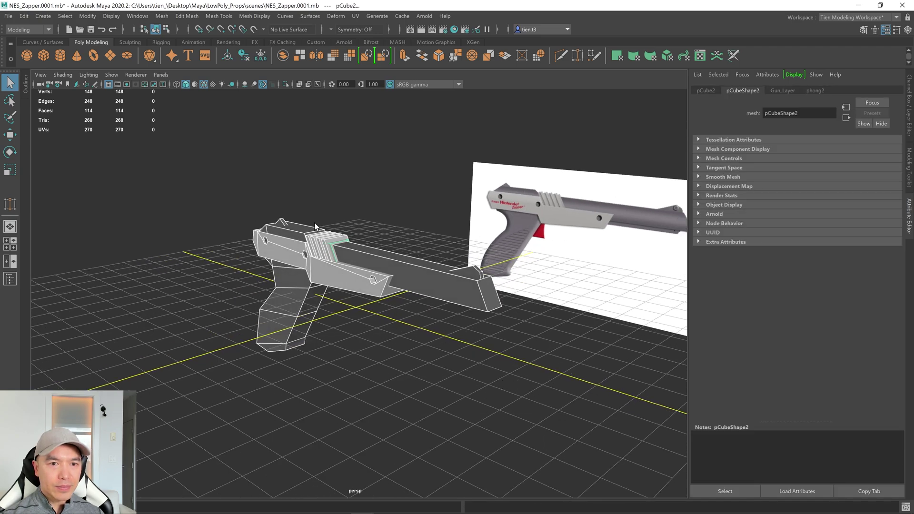
{"action": "left_click", "coordinate": [159, 15]}
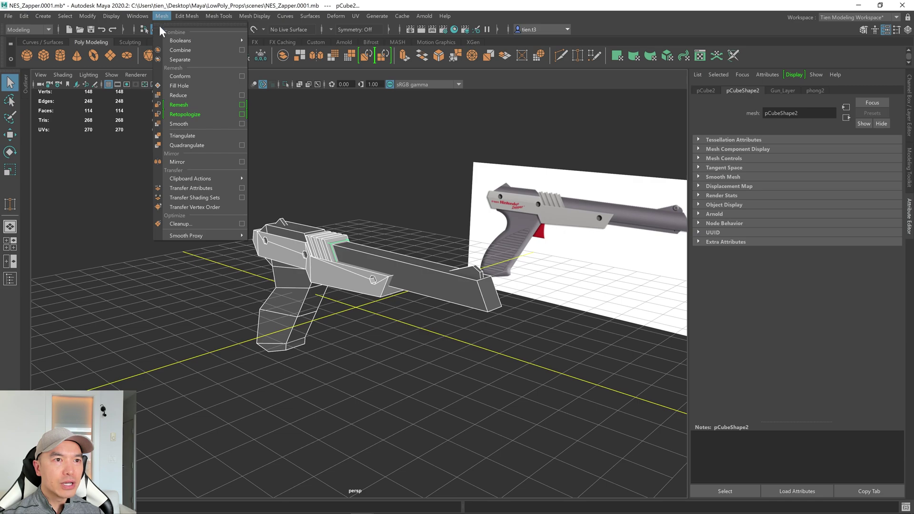
{"action": "mouse_move", "coordinate": [194, 43]}
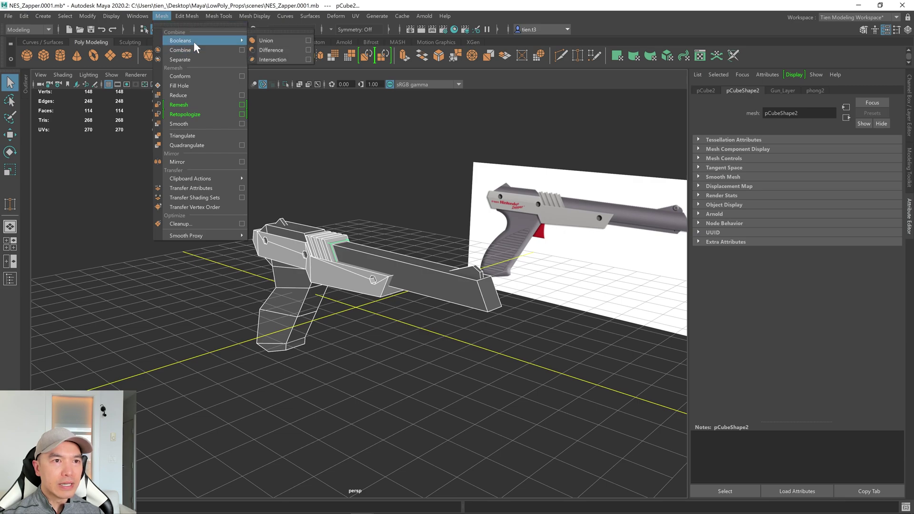
{"action": "left_click", "coordinate": [263, 44]}
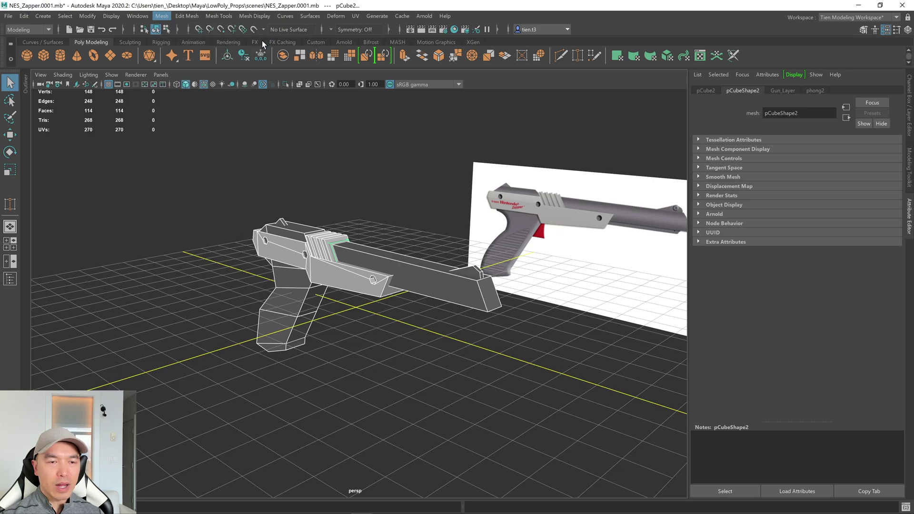
{"action": "right_click_drag", "start_coordinate": [355, 226], "coordinate": [476, 230], "text": "alt"}
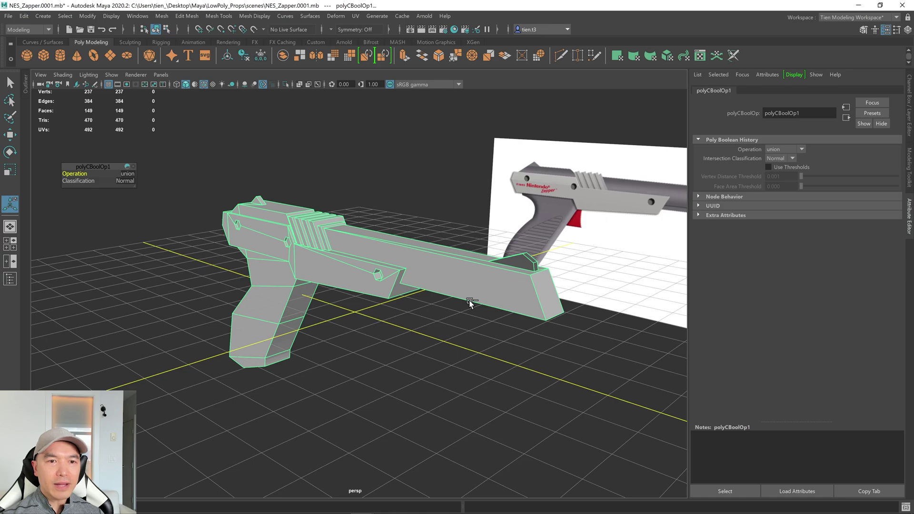
{"action": "key", "text": "ctrl+z"}
Merge the dark gray barrel, front sight, rear sight and grip body into one mesh with a Boolean Union.
{"action": "scroll", "coordinate": [434, 299], "scroll_direction": "down", "scroll_amount": 2}
{"action": "left_click_drag", "start_coordinate": [434, 299], "coordinate": [414, 300], "text": "alt"}
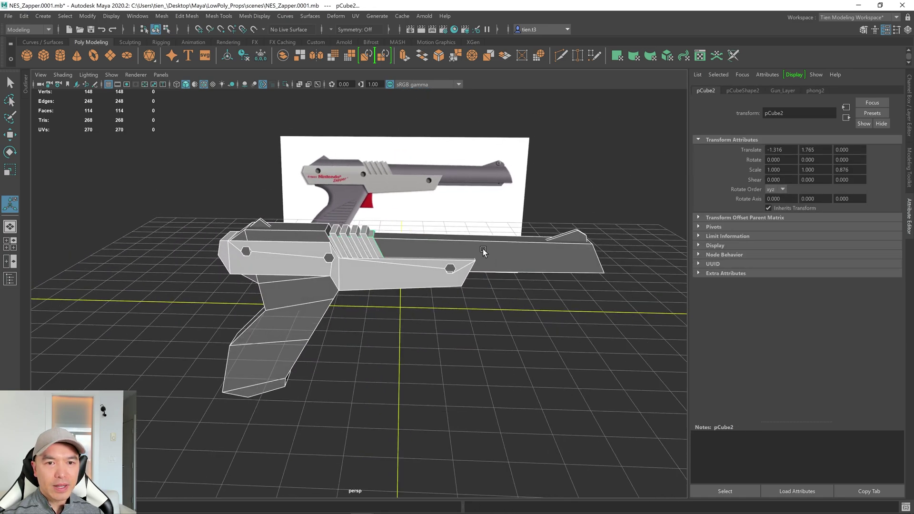
{"action": "left_click", "coordinate": [562, 236]}
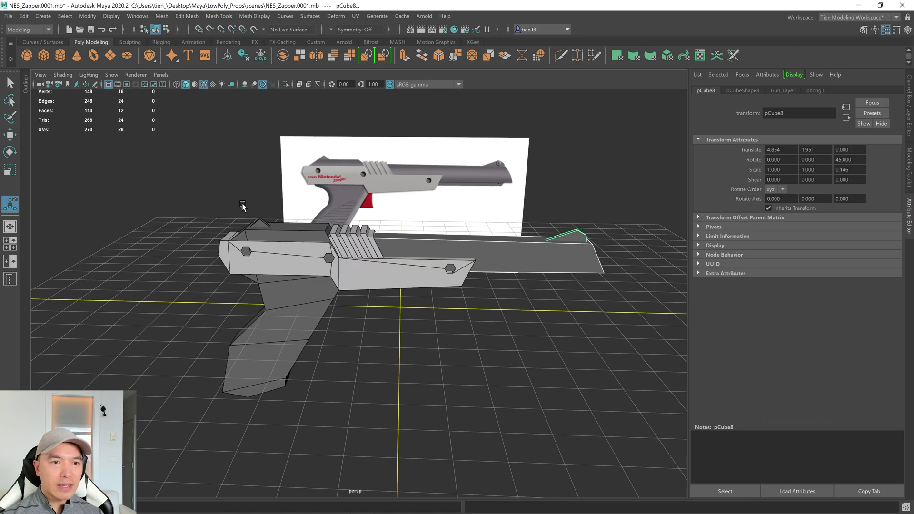
{"action": "left_click", "coordinate": [260, 222]}
{"action": "left_click", "coordinate": [298, 230]}
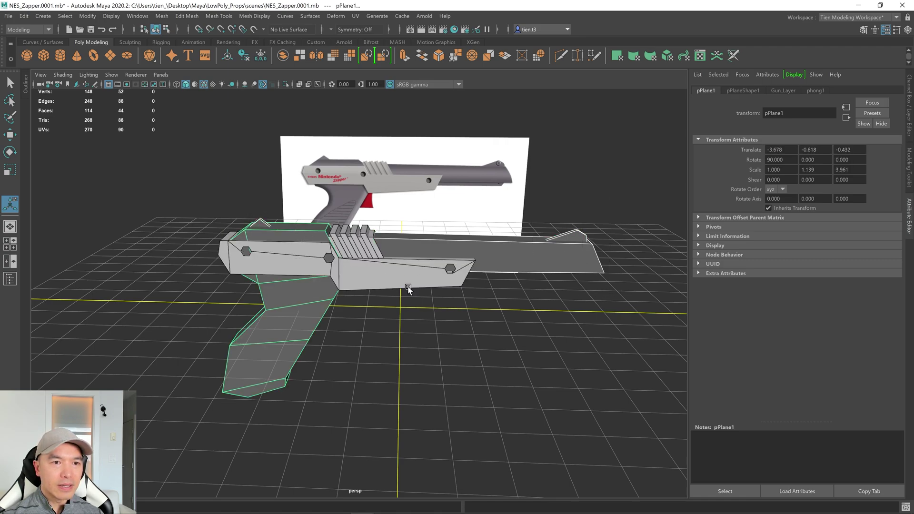
{"action": "left_click_drag", "start_coordinate": [534, 256], "coordinate": [434, 285], "text": "alt"}
{"action": "scroll", "coordinate": [263, 162], "scroll_direction": "up", "scroll_amount": 3}
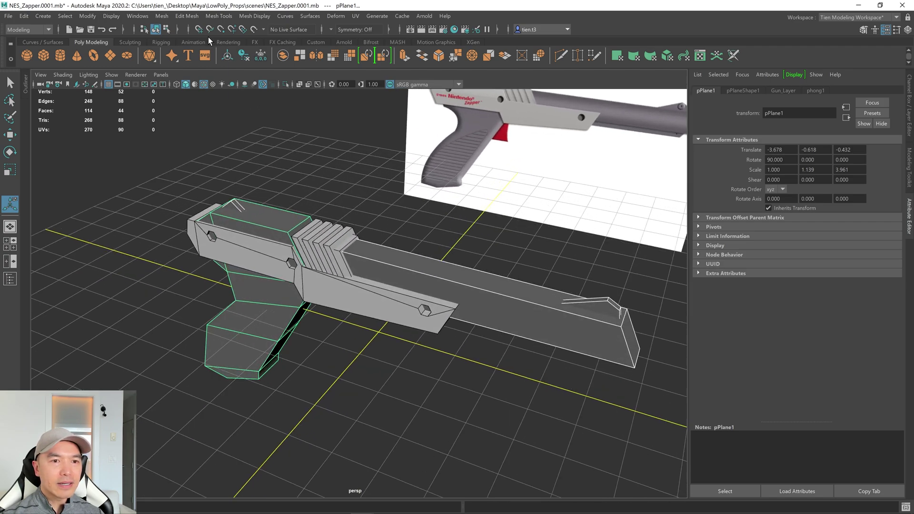
{"action": "left_click", "coordinate": [162, 16]}
{"action": "mouse_move", "coordinate": [191, 40]}
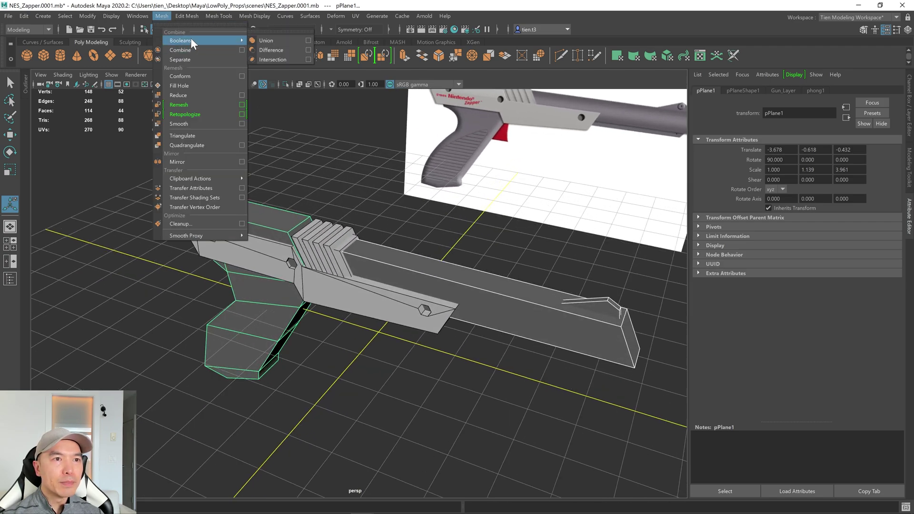
{"action": "left_click", "coordinate": [269, 41]}
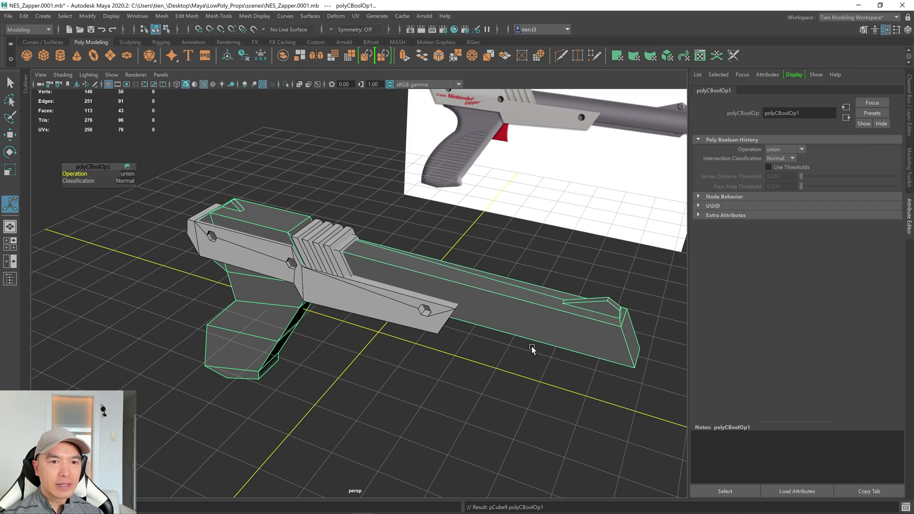
Merge the light gray side panel and ridge pieces into one mesh with a Boolean Union, and return to the Select tool.
{"action": "left_click_drag", "start_coordinate": [530, 347], "coordinate": [471, 321], "text": "alt"}
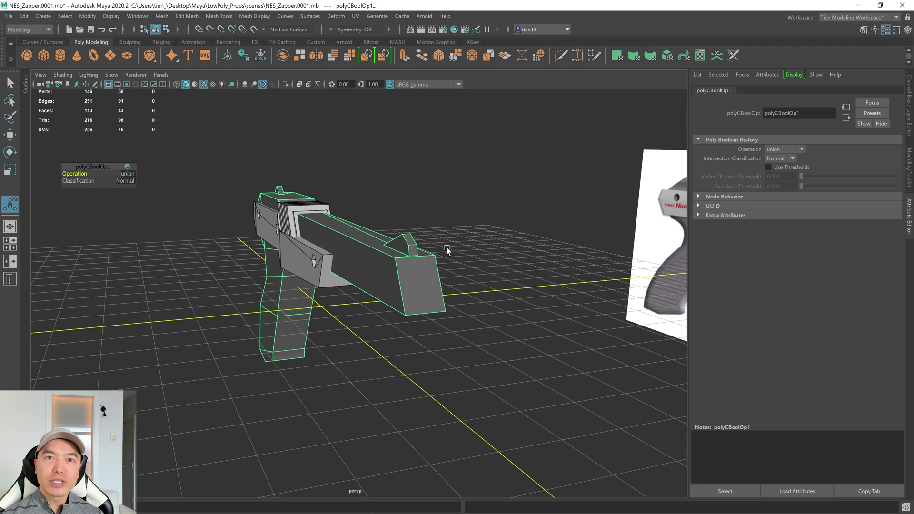
{"action": "left_click_drag", "start_coordinate": [336, 275], "coordinate": [410, 255], "text": "alt"}
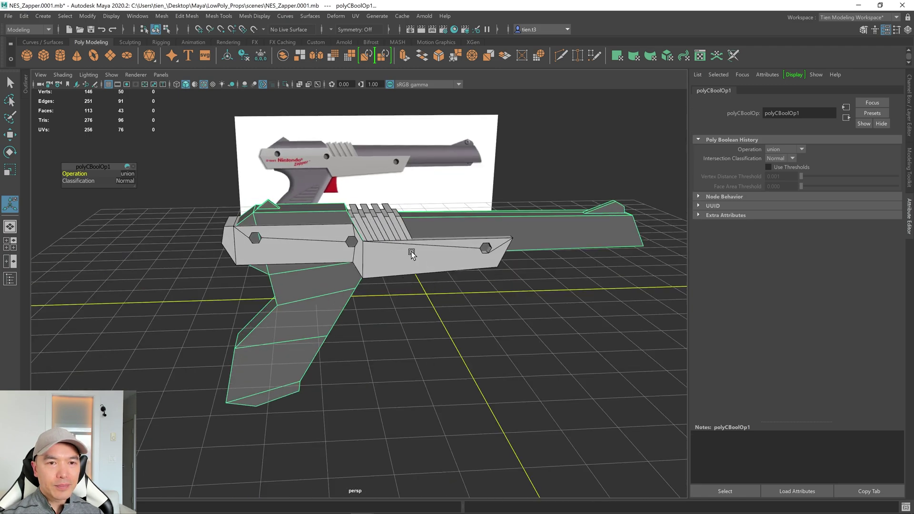
{"action": "left_click", "coordinate": [428, 285]}
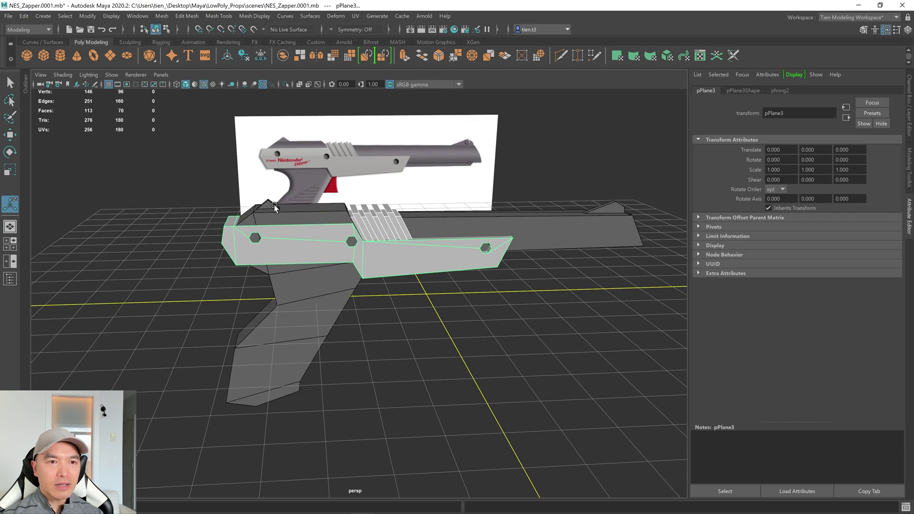
{"action": "left_click_drag", "start_coordinate": [421, 310], "coordinate": [396, 316], "text": "alt"}
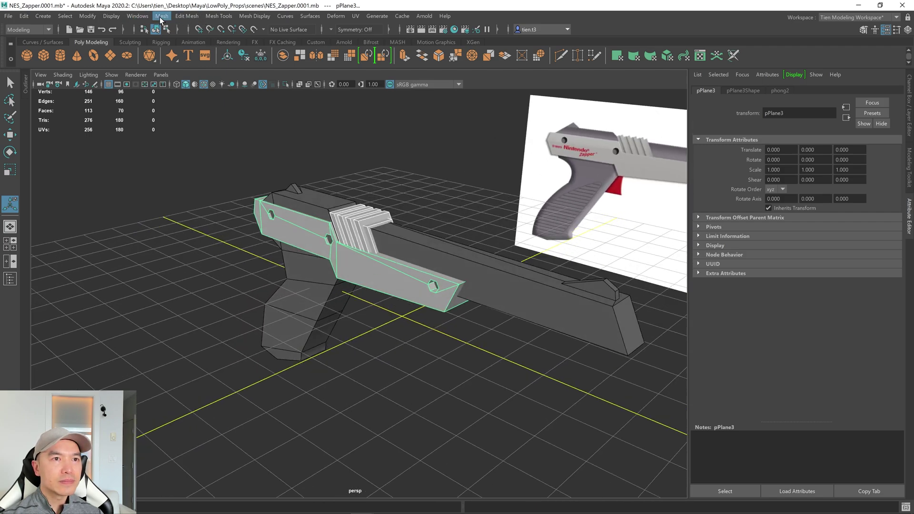
{"action": "left_click", "coordinate": [161, 15]}
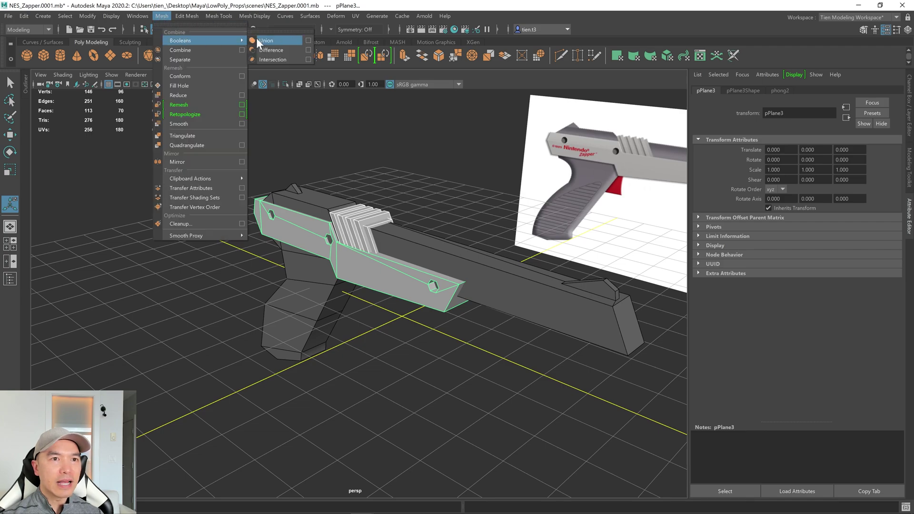
{"action": "left_click", "coordinate": [261, 40]}
{"action": "middle_click_drag", "start_coordinate": [490, 261], "coordinate": [450, 262], "text": "alt"}
{"action": "left_click_drag", "start_coordinate": [450, 263], "coordinate": [400, 248], "text": "alt"}
{"action": "key", "text": "q"}
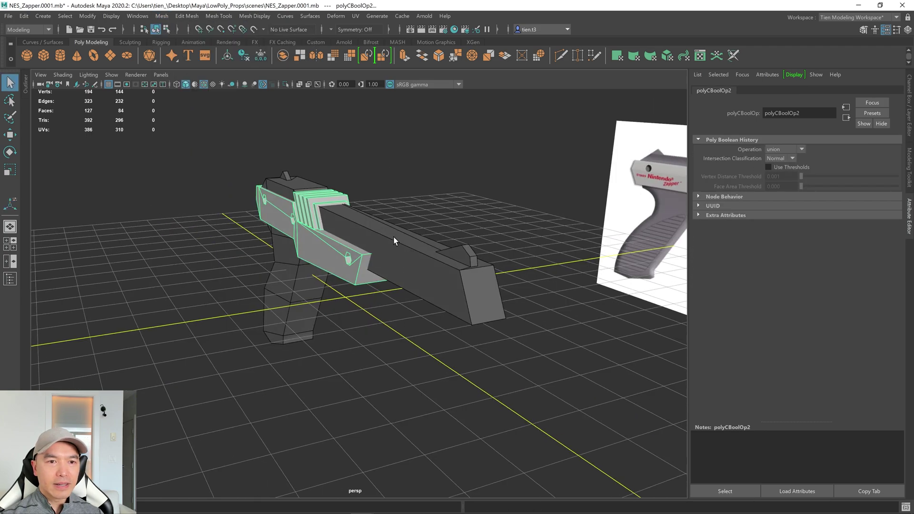
{"action": "right_click_drag", "start_coordinate": [388, 235], "coordinate": [422, 222]}
{"action": "left_click_drag", "start_coordinate": [421, 223], "coordinate": [380, 261], "text": "alt"}
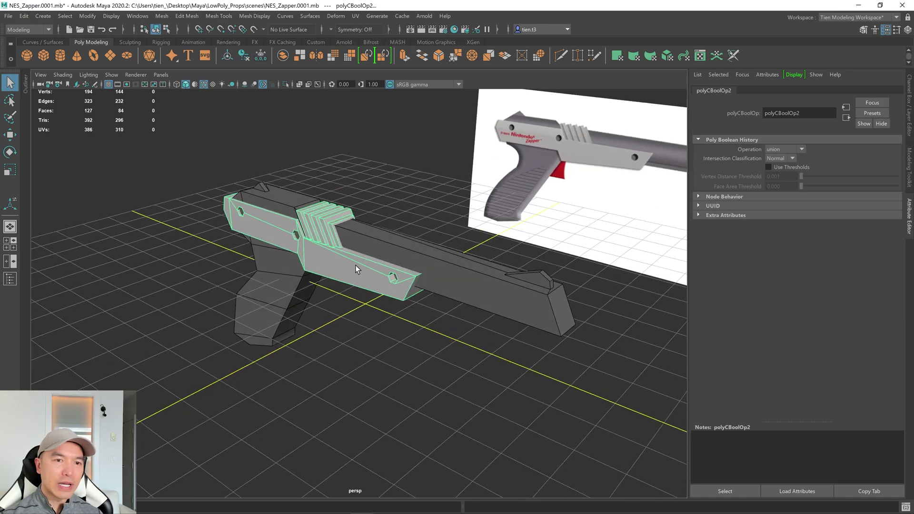
{"action": "left_click_drag", "start_coordinate": [359, 266], "coordinate": [370, 285], "text": "alt"}
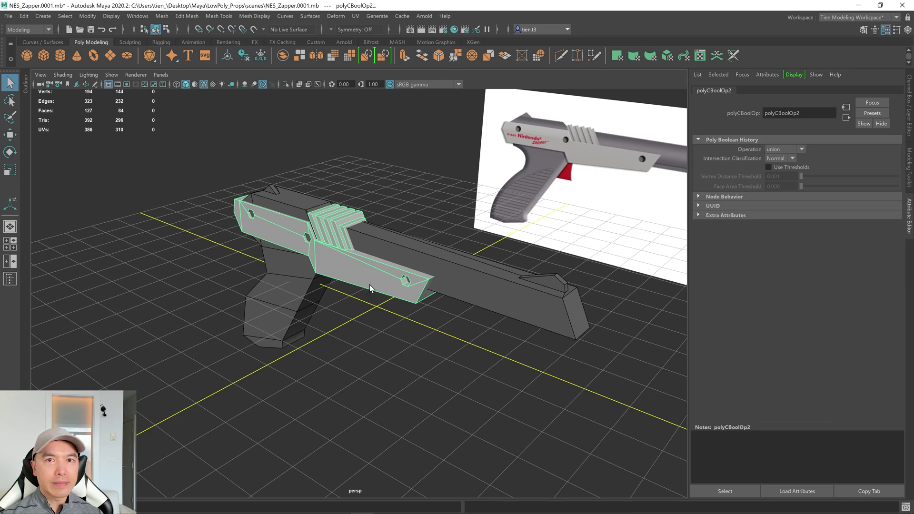
Deselect the side panel mesh, add a polygon cube for the trigger and flatten it to a Z scale of 0.167.
{"action": "left_click_drag", "start_coordinate": [369, 285], "coordinate": [310, 301], "text": "alt"}
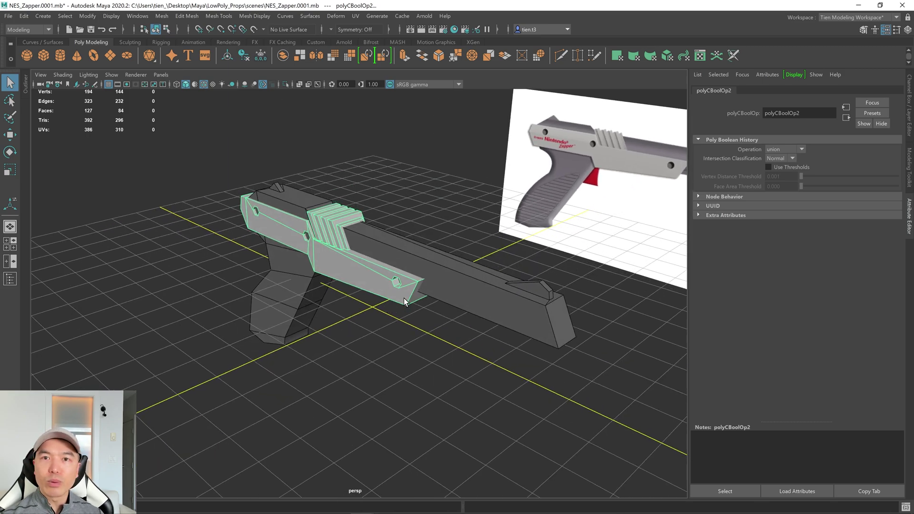
{"action": "left_click_drag", "start_coordinate": [341, 278], "coordinate": [409, 291], "text": "alt"}
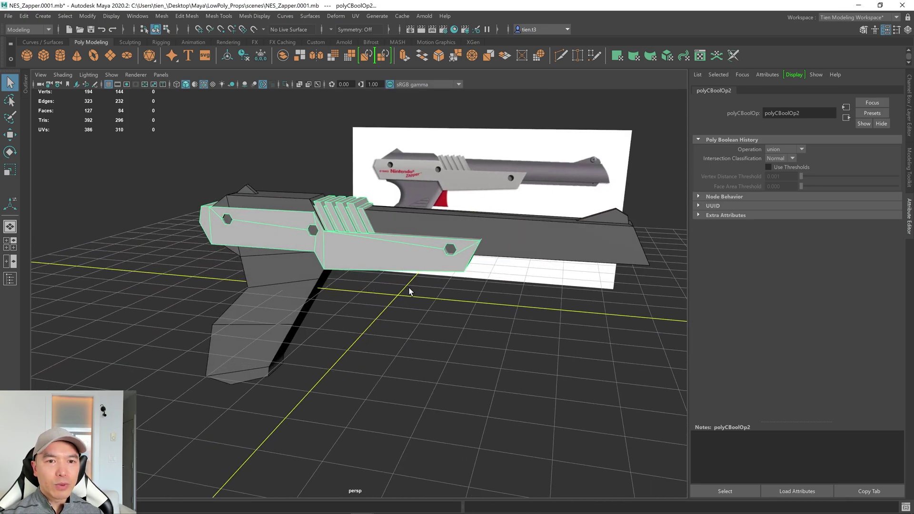
{"action": "left_click", "coordinate": [410, 292]}
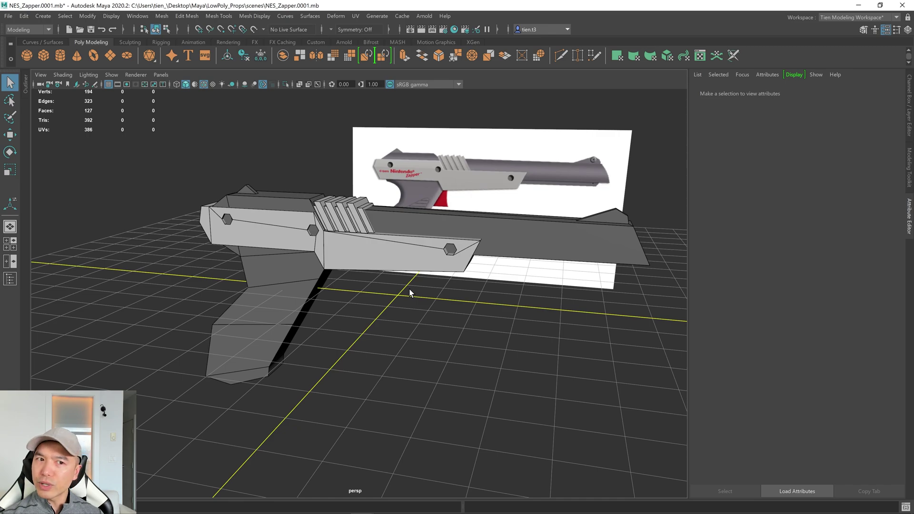
{"action": "left_click", "coordinate": [43, 55]}
{"action": "left_click_drag", "start_coordinate": [384, 279], "coordinate": [369, 290], "text": "alt"}
{"action": "key", "text": "r"}
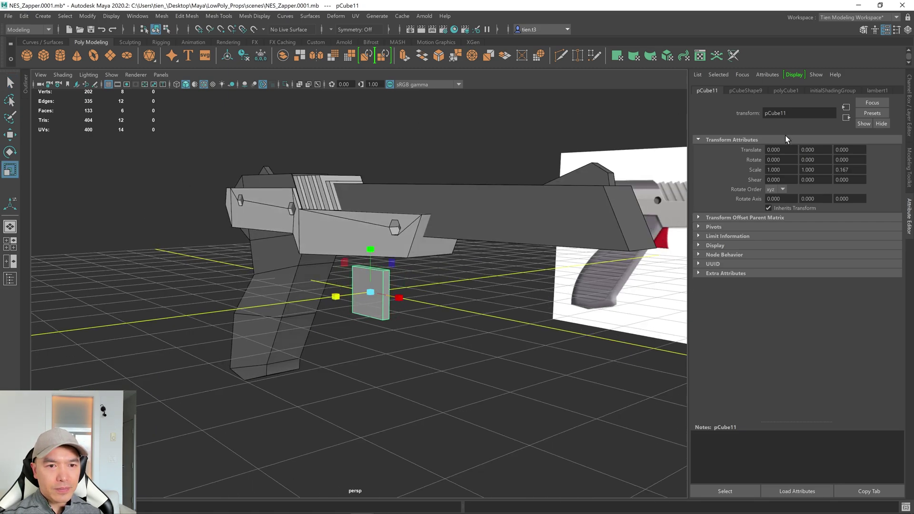
{"action": "left_click", "coordinate": [907, 220]}
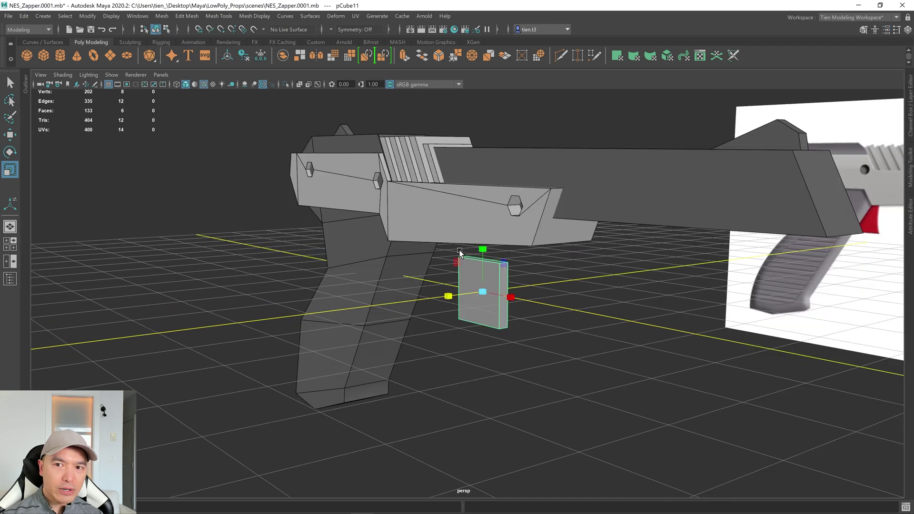
Move the thin cube under the side panel over the reference image's trigger, to about X -2.022 and Y 0.394.
{"action": "key", "text": "w"}
{"action": "left_click_drag", "start_coordinate": [515, 303], "coordinate": [439, 287]}
{"action": "left_click_drag", "start_coordinate": [406, 227], "coordinate": [408, 197]}
{"action": "left_click_drag", "start_coordinate": [430, 247], "coordinate": [423, 269]}
{"action": "key", "text": "space"}
{"action": "key", "text": "space"}
{"action": "scroll", "coordinate": [327, 313], "scroll_direction": "up", "scroll_amount": 8}
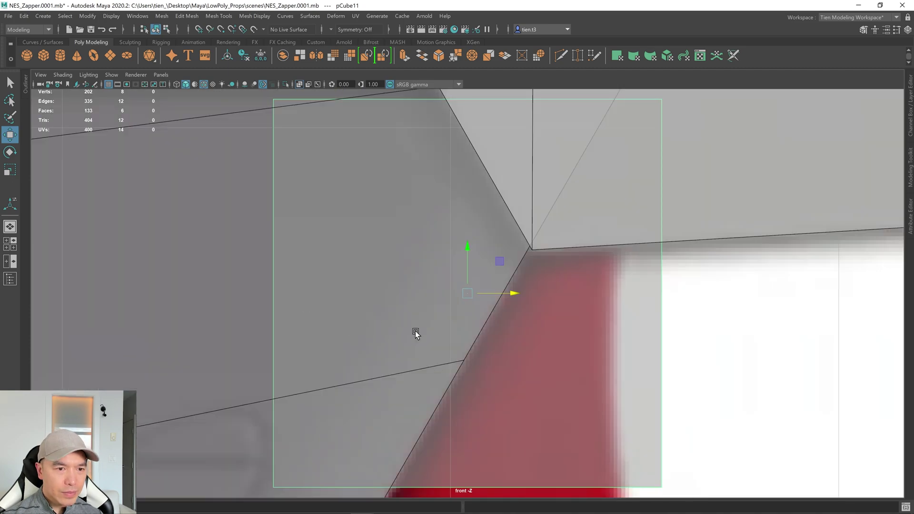
{"action": "scroll", "coordinate": [425, 330], "scroll_direction": "down", "scroll_amount": 5}
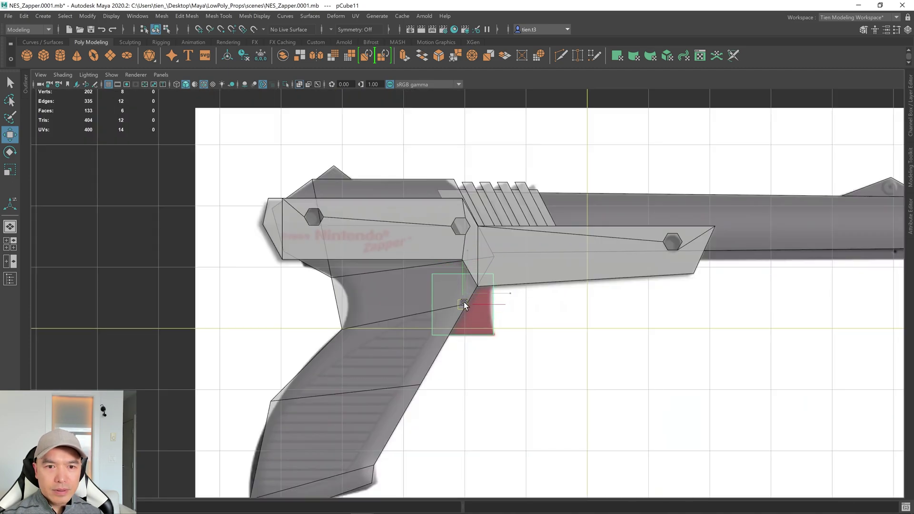
Cut a horizontal edge across the middle of the trigger cube with Multi-Cut.
{"action": "right_click_drag", "start_coordinate": [489, 259], "coordinate": [433, 259], "text": "shift"}
{"action": "left_click", "coordinate": [433, 305]}
{"action": "left_click", "coordinate": [492, 305]}
{"action": "key", "text": "q"}
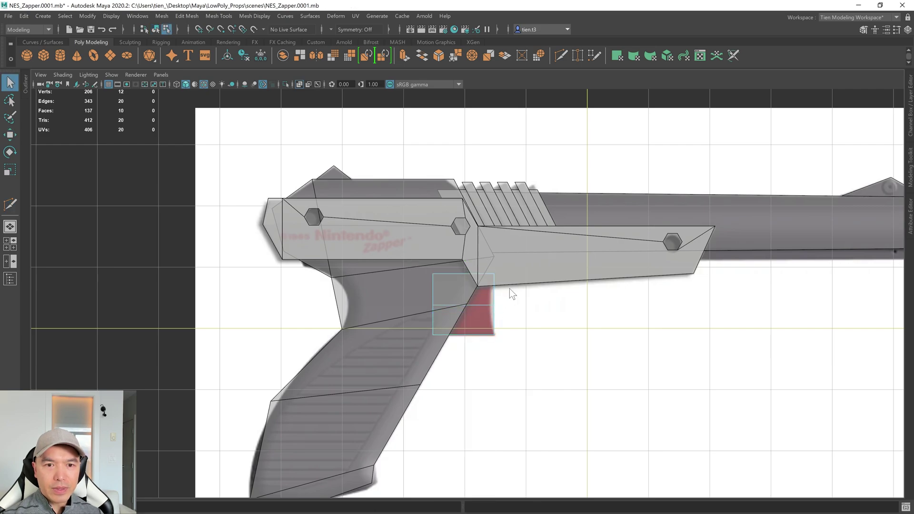
Move the middle vertices on the trigger's front edge slightly inward to match the reference's curved trigger.
{"action": "right_click_drag", "start_coordinate": [510, 249], "coordinate": [442, 253]}
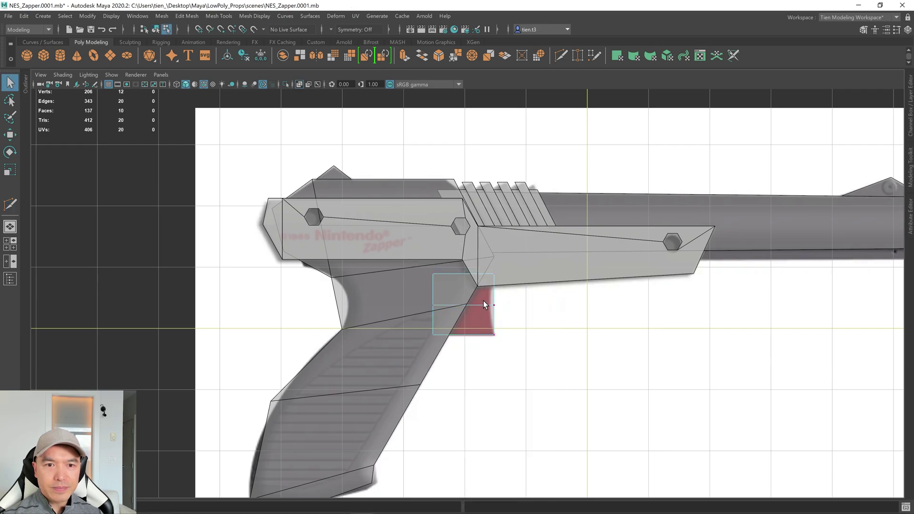
{"action": "left_click_drag", "start_coordinate": [506, 310], "coordinate": [485, 299]}
{"action": "key", "text": "w"}
{"action": "middle_click_drag", "start_coordinate": [541, 310], "coordinate": [533, 309]}
{"action": "scroll", "coordinate": [533, 308], "scroll_direction": "down", "scroll_amount": 3}
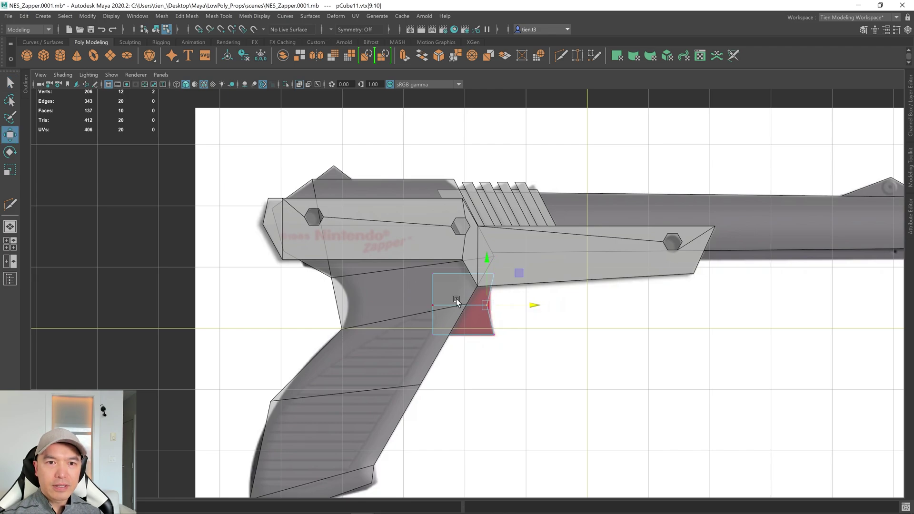
{"action": "key", "text": "space"}
{"action": "key", "text": "space"}
{"action": "left_click_drag", "start_coordinate": [621, 245], "coordinate": [612, 271], "text": "alt"}
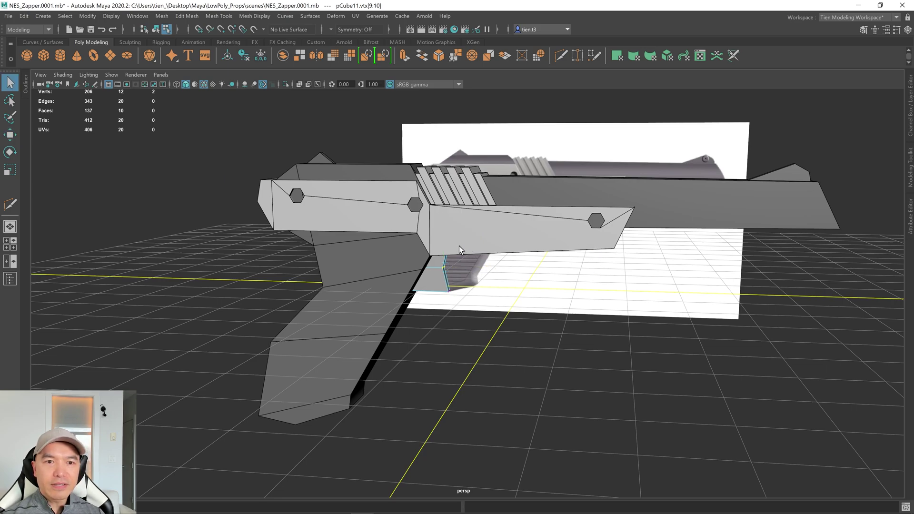
Assign a new Phong material to the trigger object and set its color to red with saturation 1.000 and value 0.556.
{"action": "right_click_drag", "start_coordinate": [455, 245], "coordinate": [531, 176]}
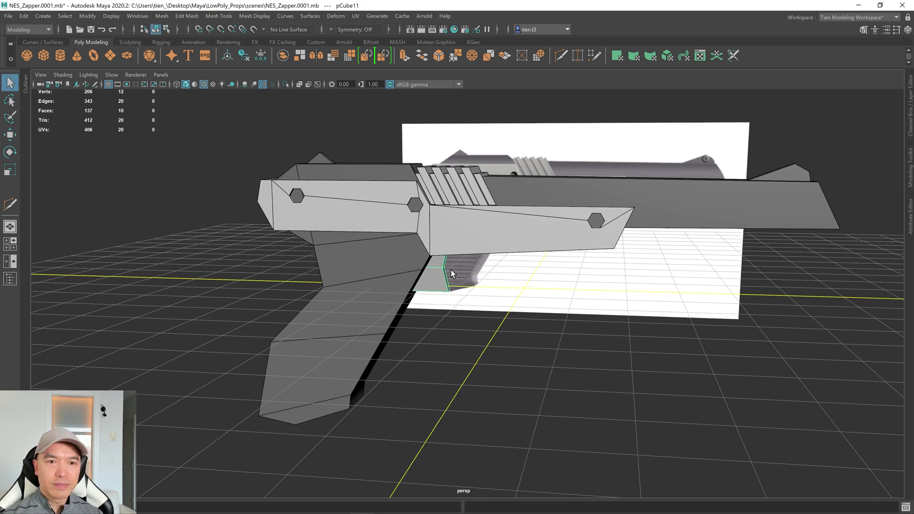
{"action": "right_click_drag", "start_coordinate": [445, 249], "coordinate": [441, 490]}
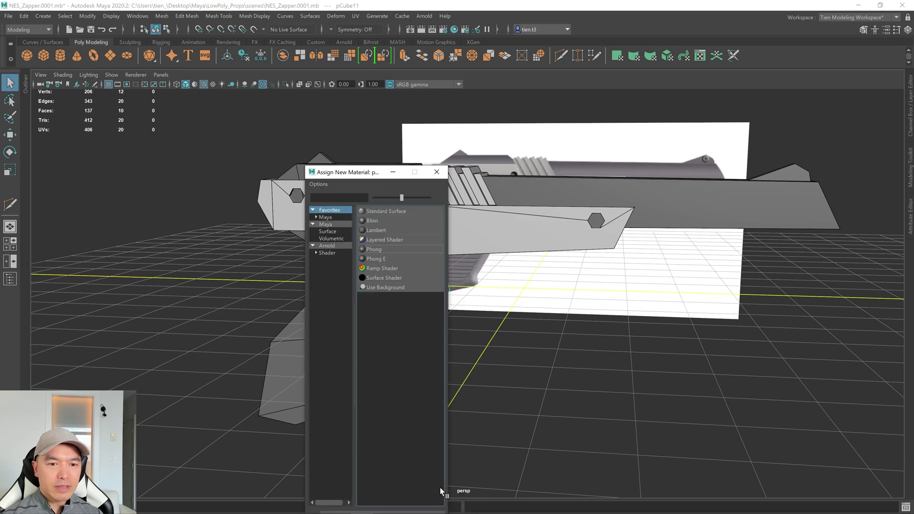
{"action": "left_click", "coordinate": [380, 251]}
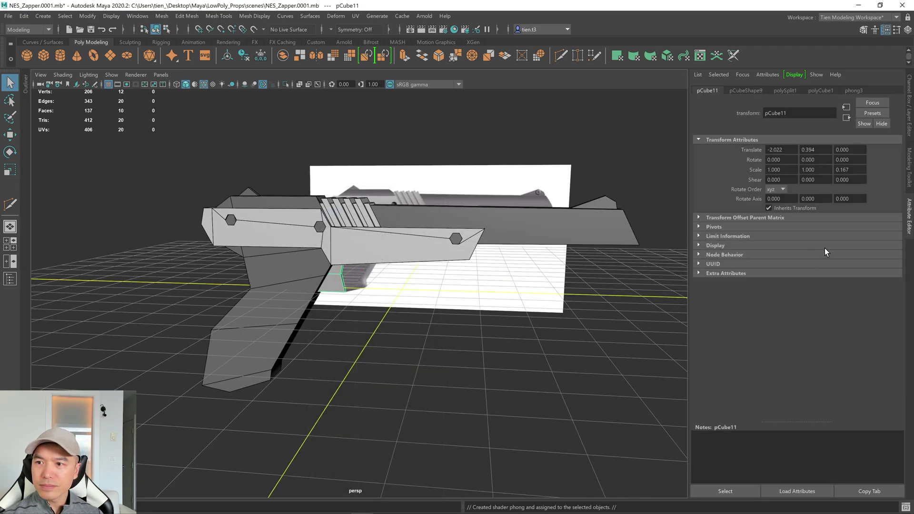
{"action": "left_click", "coordinate": [854, 91]}
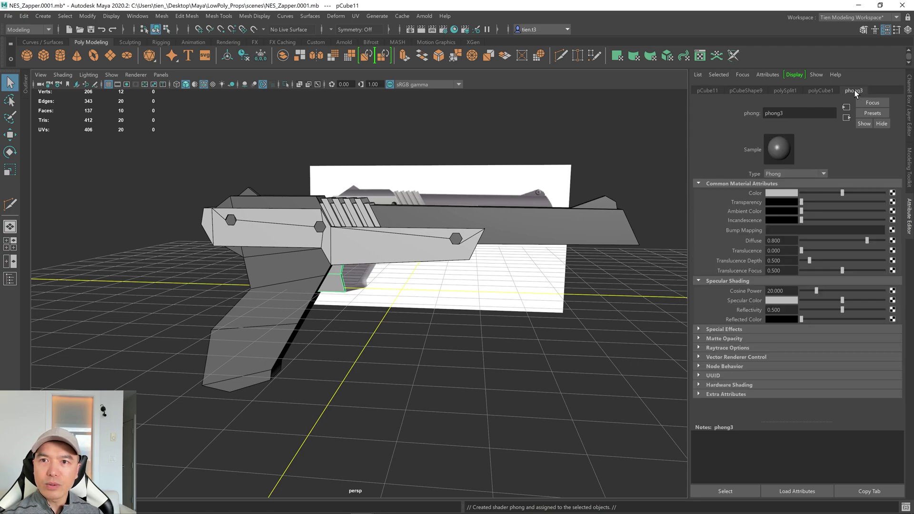
{"action": "left_click", "coordinate": [786, 190]}
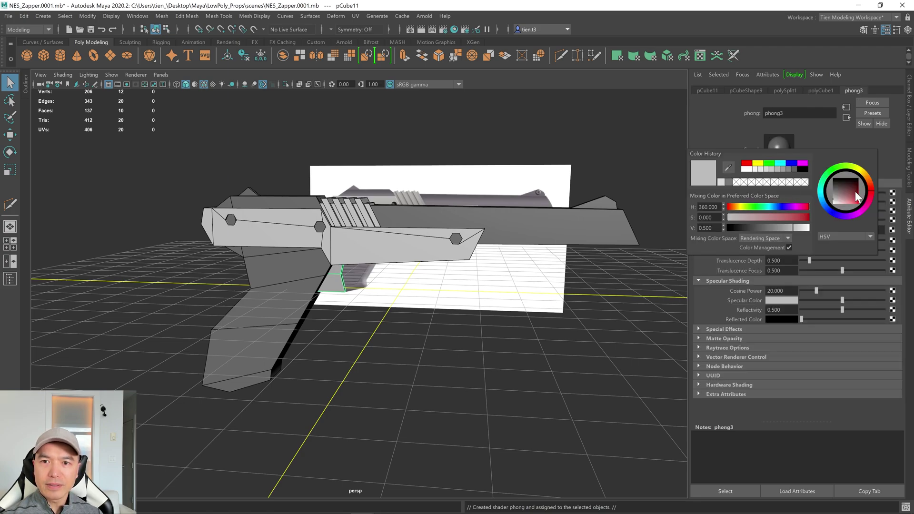
{"action": "left_click_drag", "start_coordinate": [855, 193], "coordinate": [860, 202]}
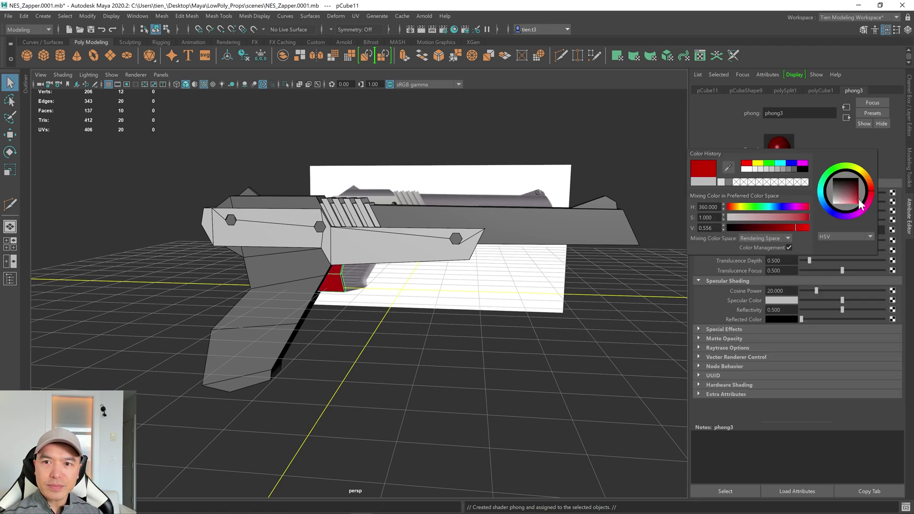
{"action": "left_click", "coordinate": [625, 272]}
Extrude the barrel's muzzle face with an offset of 0.117.
{"action": "left_click_drag", "start_coordinate": [625, 273], "coordinate": [503, 280], "text": "alt"}
{"action": "left_click", "coordinate": [474, 275]}
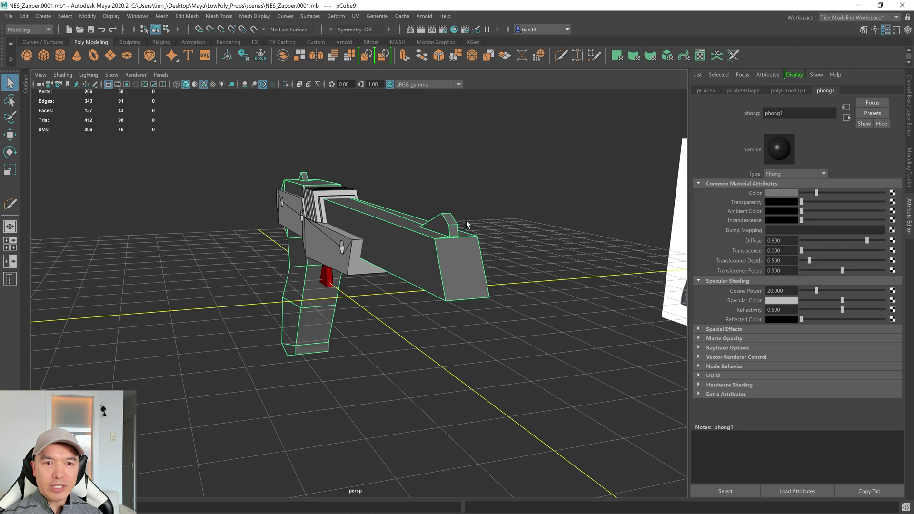
{"action": "right_click", "coordinate": [471, 205]}
{"action": "left_click", "coordinate": [469, 232]}
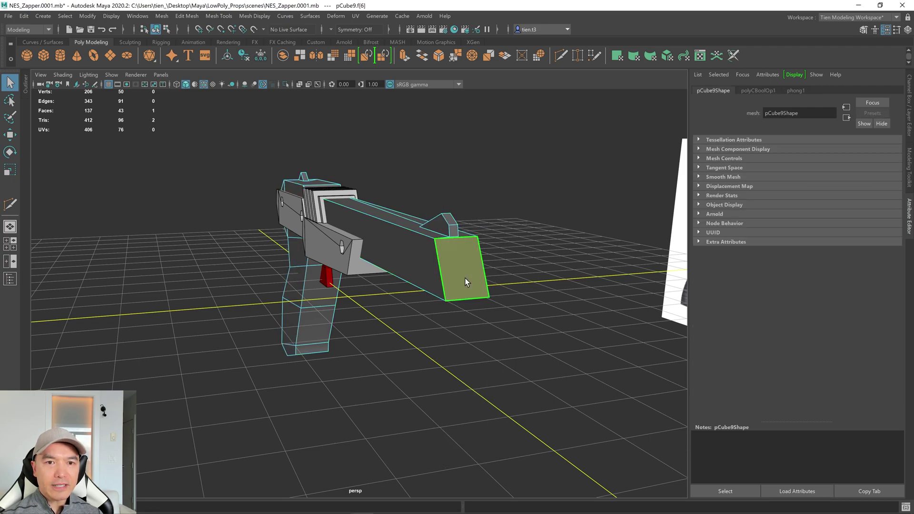
{"action": "left_click", "coordinate": [471, 281]}
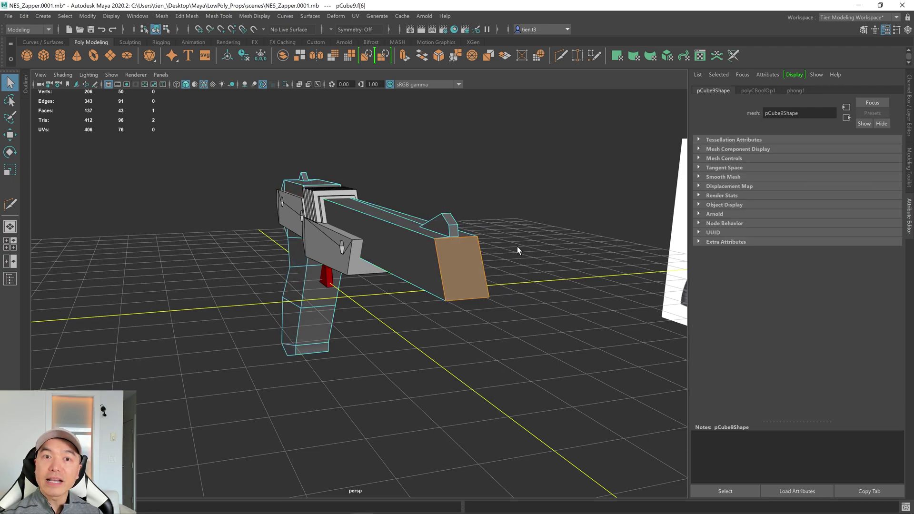
{"action": "right_click", "coordinate": [517, 247], "text": "shift"}
{"action": "left_click", "coordinate": [514, 273]}
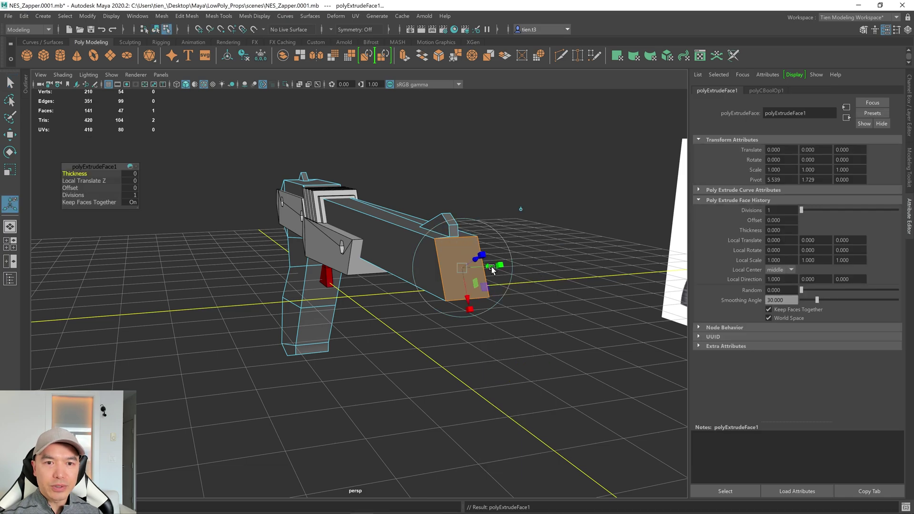
{"action": "left_click_drag", "start_coordinate": [76, 187], "coordinate": [99, 190]}
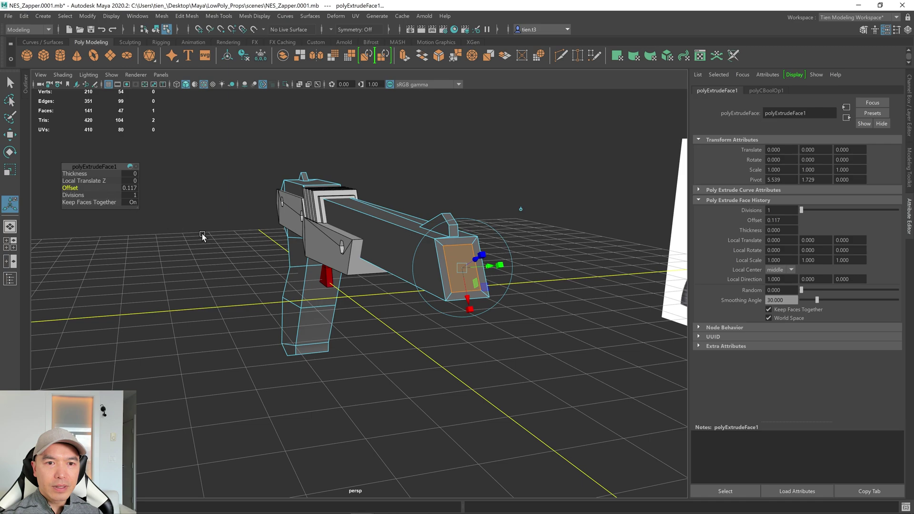
Extrude the inset muzzle face again and move it back into the barrel to hollow it out, and return to object mode.
{"action": "left_click_drag", "start_coordinate": [255, 244], "coordinate": [256, 245], "text": "alt"}
{"action": "key", "text": "ctrl+e"}
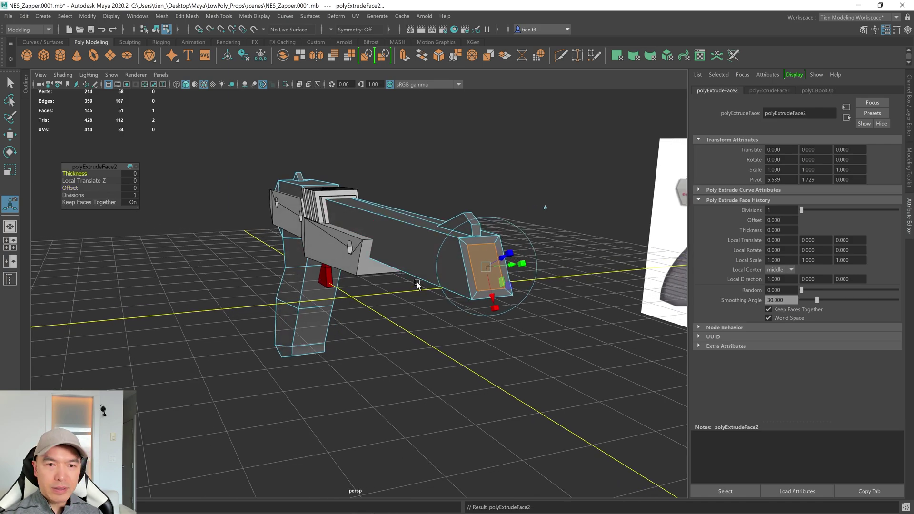
{"action": "key", "text": "w"}
{"action": "left_click_drag", "start_coordinate": [513, 275], "coordinate": [403, 240]}
{"action": "key", "text": "q"}
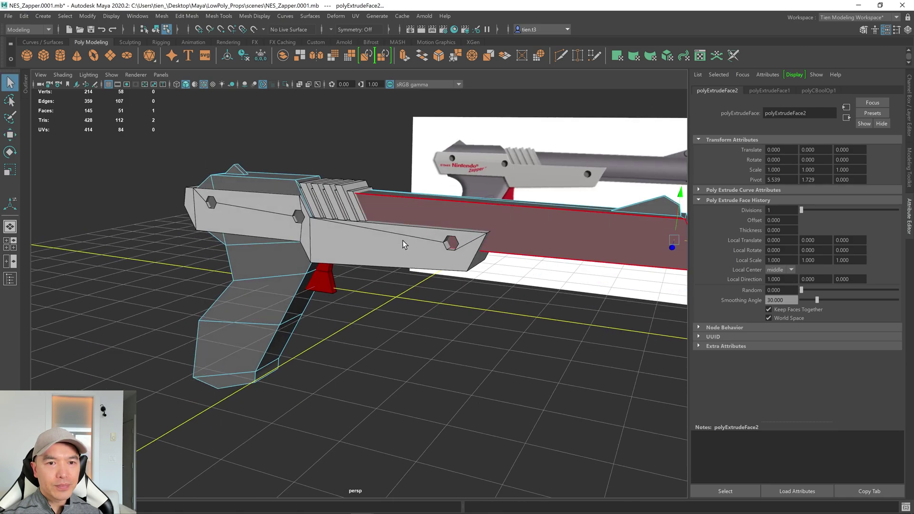
{"action": "right_click_drag", "start_coordinate": [403, 241], "coordinate": [290, 284]}
Try moving the red trigger slightly along the gun's length, and undo the move.
{"action": "left_click", "coordinate": [320, 279]}
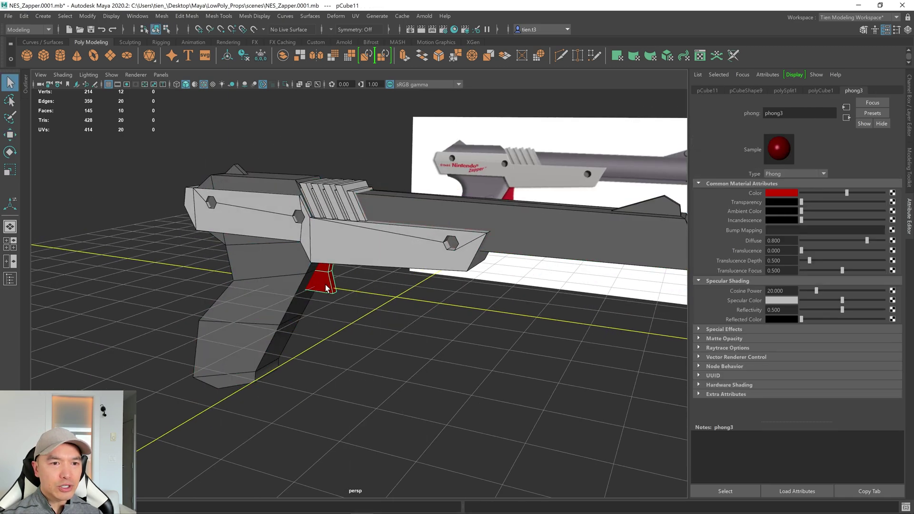
{"action": "left_click_drag", "start_coordinate": [339, 289], "coordinate": [341, 279], "text": "alt"}
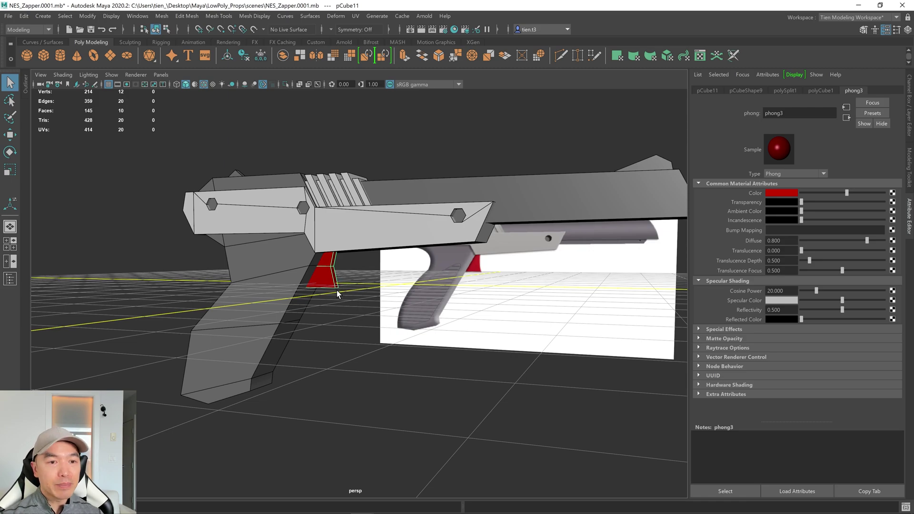
{"action": "key", "text": "e"}
{"action": "key", "text": "w"}
{"action": "left_click_drag", "start_coordinate": [360, 270], "coordinate": [360, 269]}
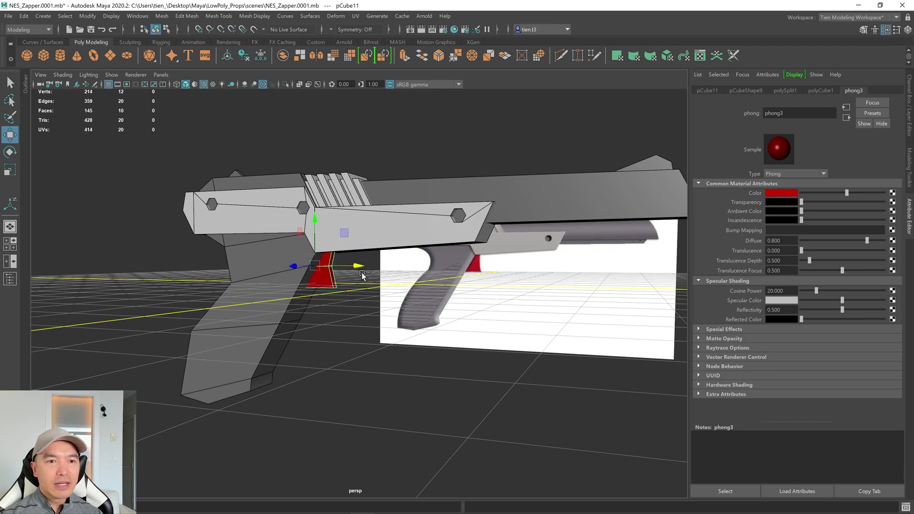
{"action": "key", "text": "ctrl+z"}
{"action": "key", "text": "ctrl+z"}
{"action": "key", "text": "ctrl+z"}
{"action": "key", "text": "ctrl+z"}
{"action": "key", "text": "ctrl+z"}
{"action": "key", "text": "ctrl+z"}
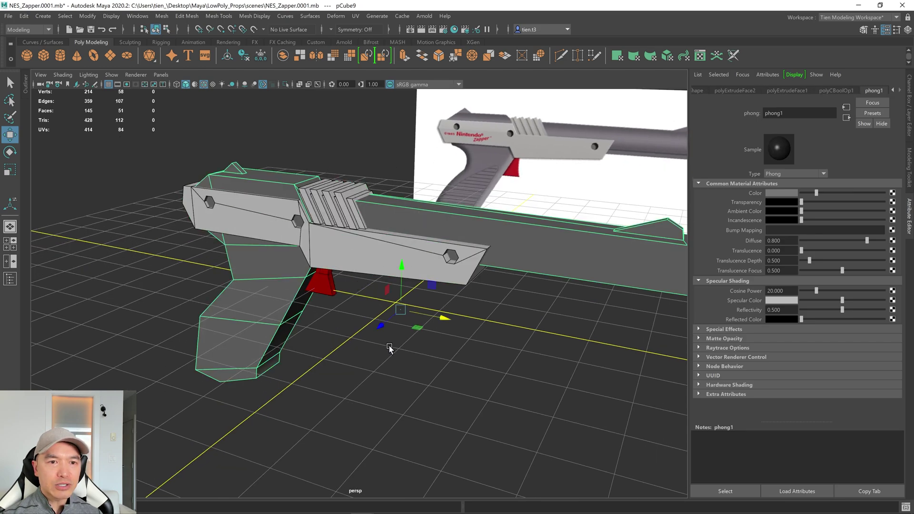
{"action": "key", "text": "q"}
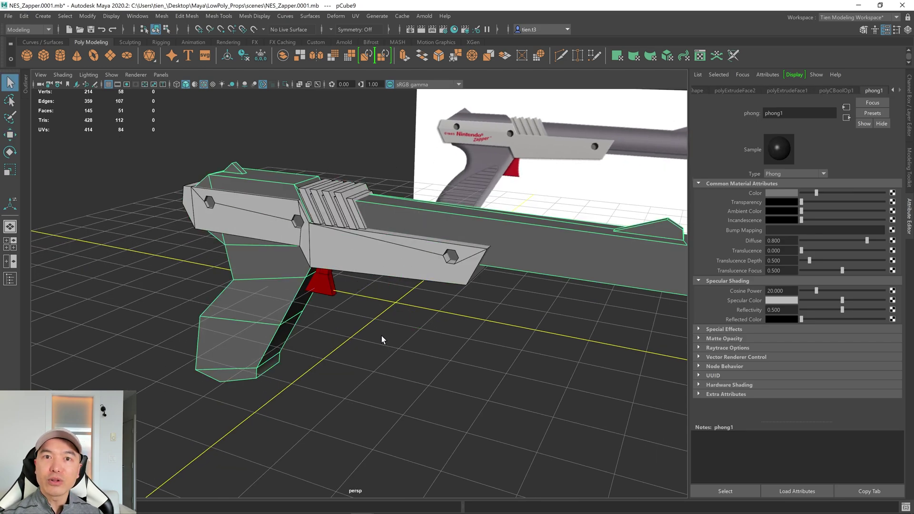
Hide the Attribute Editor to widen the viewport around the gun.
{"action": "left_click_drag", "start_coordinate": [382, 335], "coordinate": [367, 325], "text": "alt"}
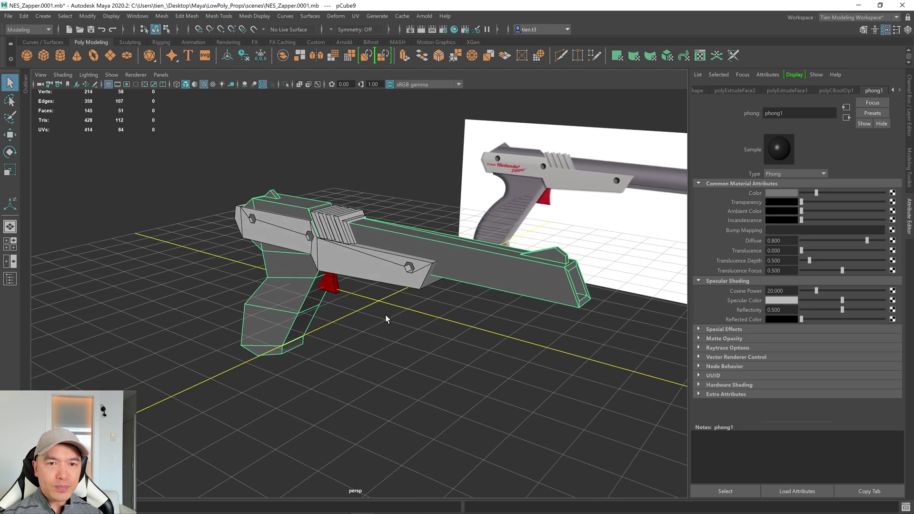
{"action": "left_click", "coordinate": [909, 216]}
{"action": "left_click_drag", "start_coordinate": [475, 219], "coordinate": [466, 232], "text": "alt"}
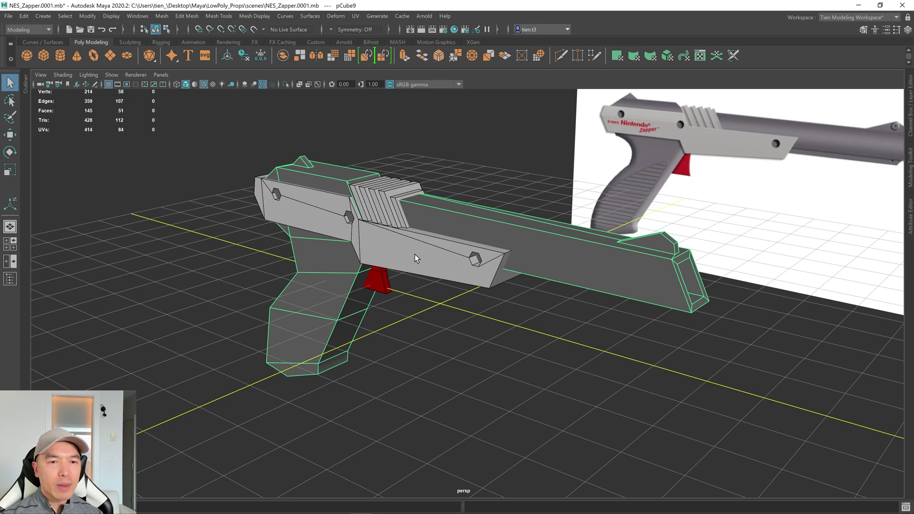
{"action": "left_click_drag", "start_coordinate": [414, 258], "coordinate": [378, 258], "text": "alt"}
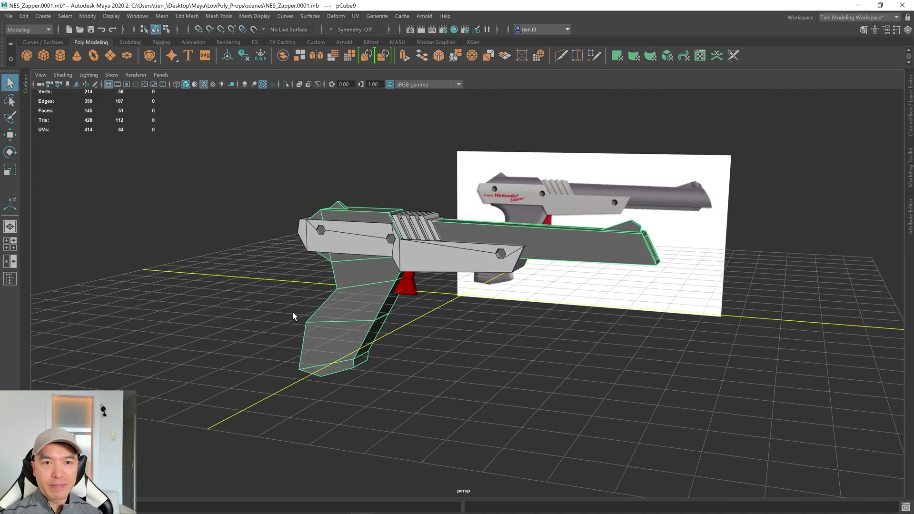
{"action": "left_click_drag", "start_coordinate": [391, 295], "coordinate": [378, 297], "text": "alt"}
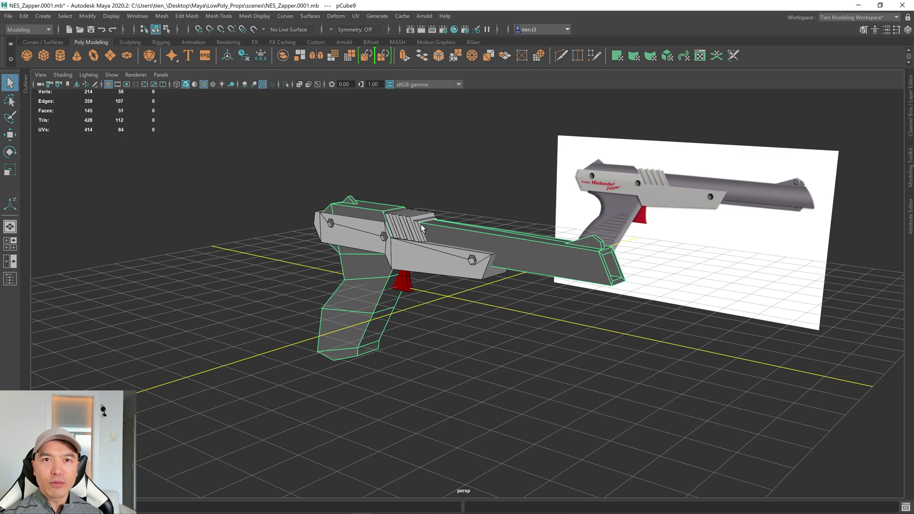
Combine the light-gray side body and the dark-gray barrel and grip with a Boolean Union, using X-ray display to see inside.
{"action": "left_click_drag", "start_coordinate": [422, 229], "coordinate": [406, 255], "text": "alt"}
{"action": "left_click", "coordinate": [406, 256]}
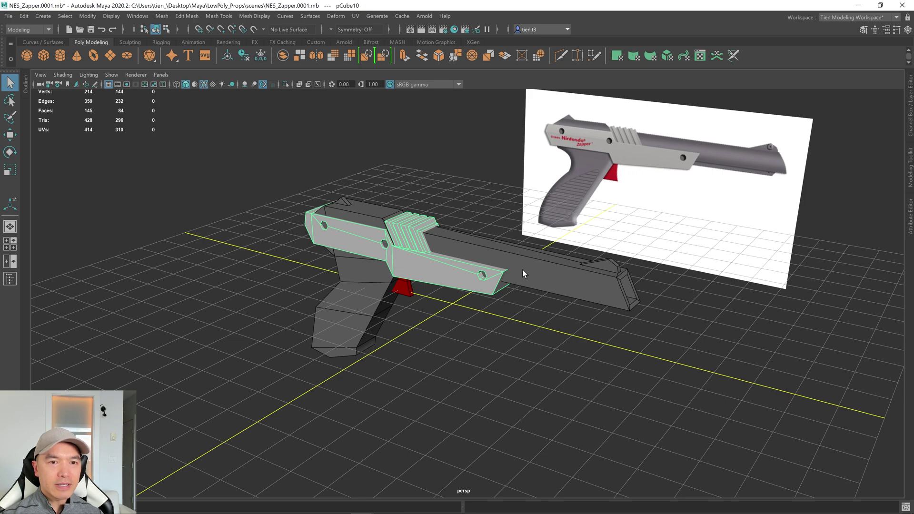
{"action": "left_click", "coordinate": [490, 250]}
{"action": "scroll", "coordinate": [481, 256], "scroll_direction": "up", "scroll_amount": 3}
{"action": "left_click_drag", "start_coordinate": [483, 253], "coordinate": [442, 239], "text": "alt"}
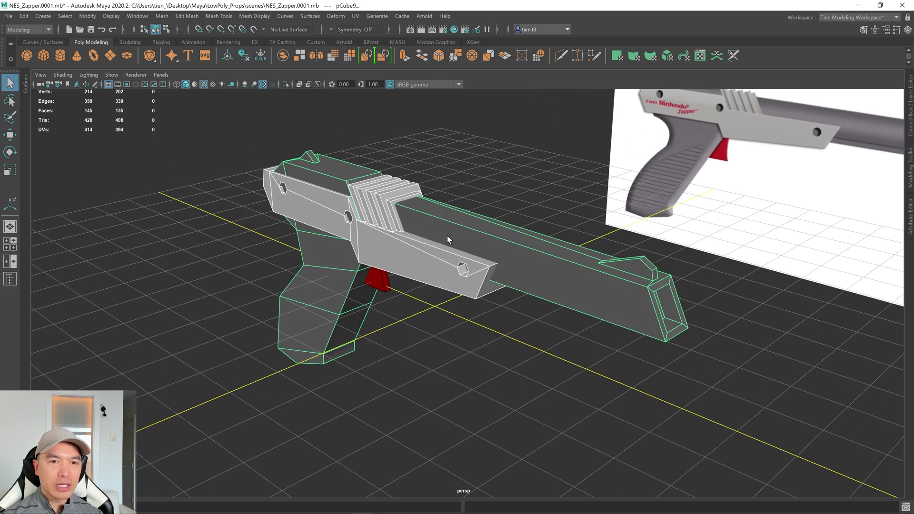
{"action": "left_click", "coordinate": [300, 85]}
{"action": "left_click_drag", "start_coordinate": [454, 224], "coordinate": [455, 253], "text": "alt"}
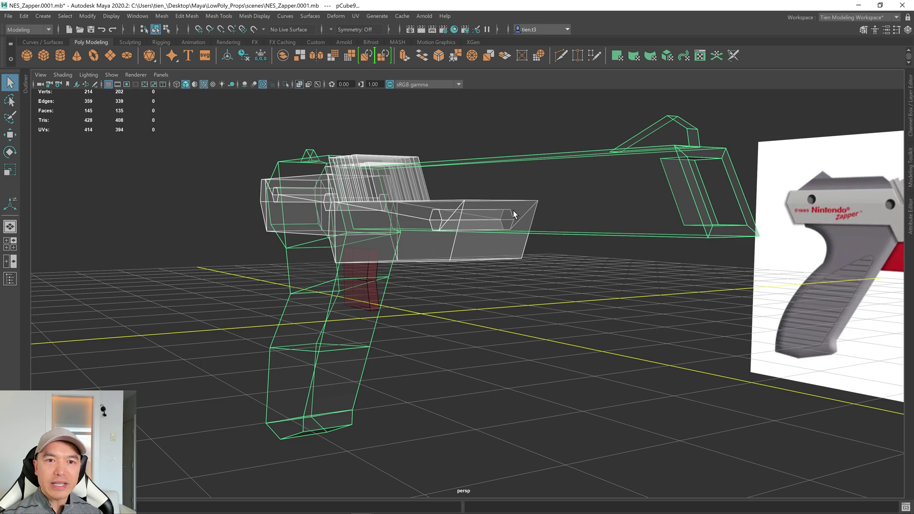
{"action": "left_click_drag", "start_coordinate": [479, 201], "coordinate": [430, 218], "text": "alt"}
{"action": "left_click_drag", "start_coordinate": [253, 90], "coordinate": [285, 159], "text": "alt"}
{"action": "left_click", "coordinate": [160, 16]}
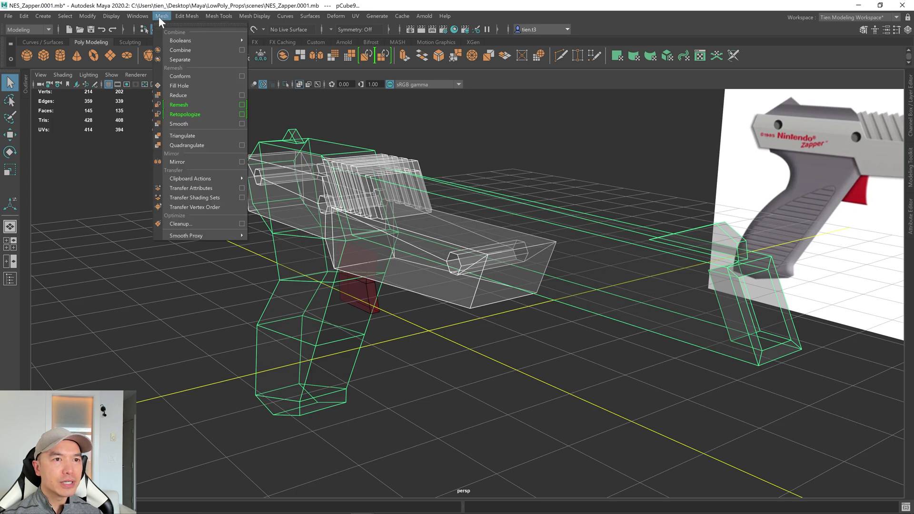
{"action": "mouse_move", "coordinate": [181, 42]}
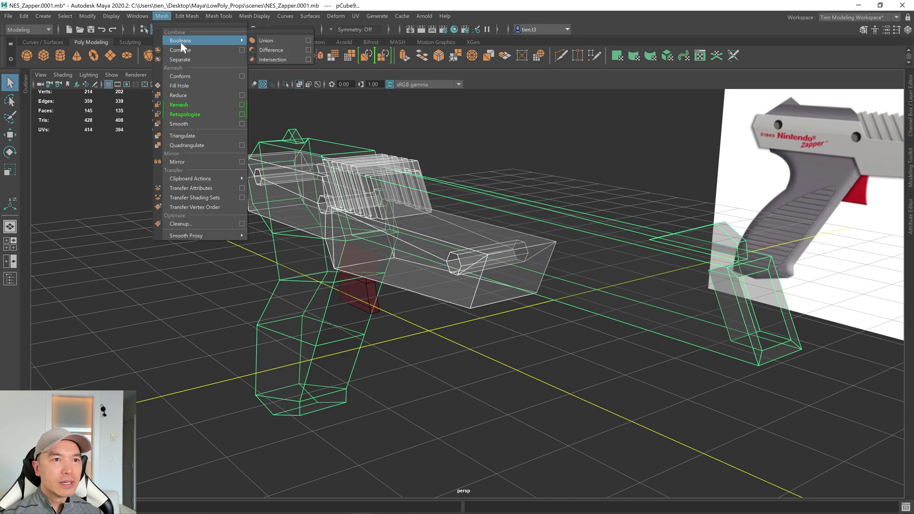
{"action": "left_click", "coordinate": [271, 42]}
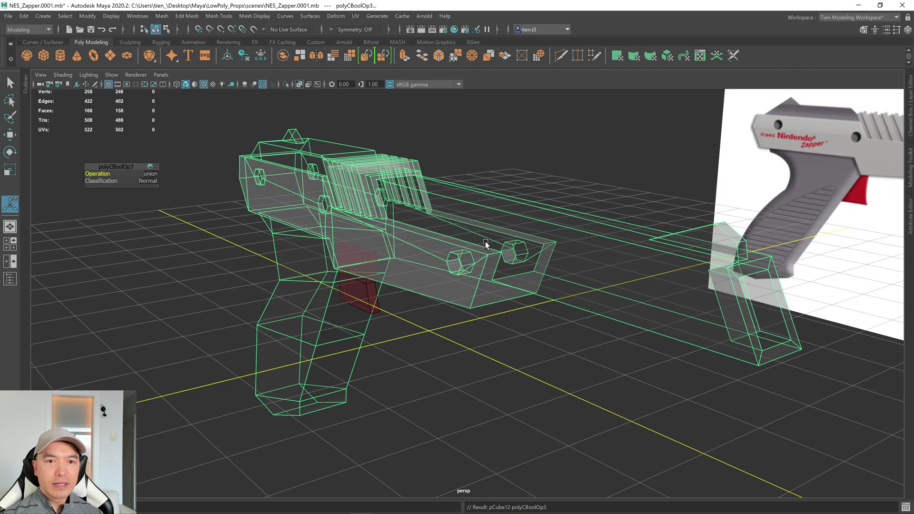
Turn off X-ray display and examine the united gun mesh in shaded view from several angles.
{"action": "left_click_drag", "start_coordinate": [519, 281], "coordinate": [459, 251], "text": "alt"}
{"action": "left_click", "coordinate": [299, 85]}
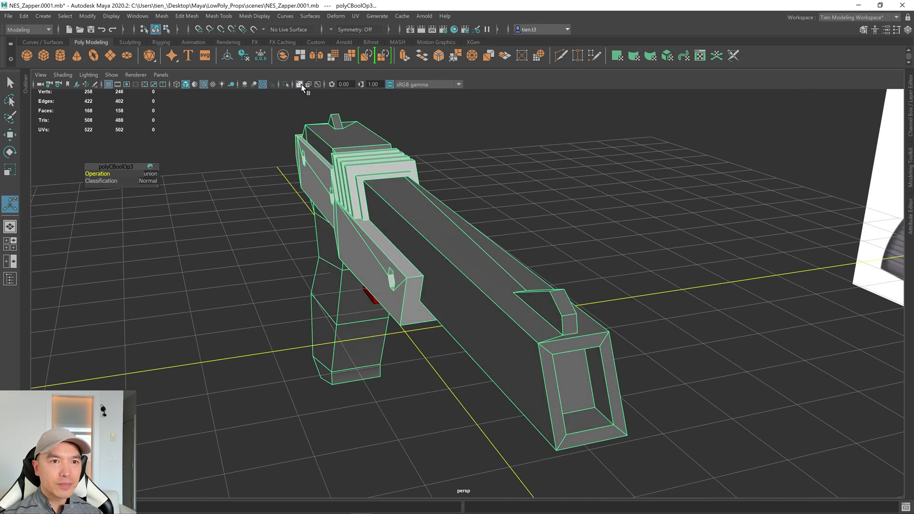
{"action": "mouse_move", "coordinate": [390, 200]}
{"action": "left_mouse_down", "text": "alt"}
{"action": "mouse_move", "coordinate": [449, 261]}
{"action": "mouse_move", "coordinate": [414, 259]}
{"action": "mouse_move", "coordinate": [498, 275]}
{"action": "left_mouse_up", "text": "alt"}
{"action": "key", "text": "f"}
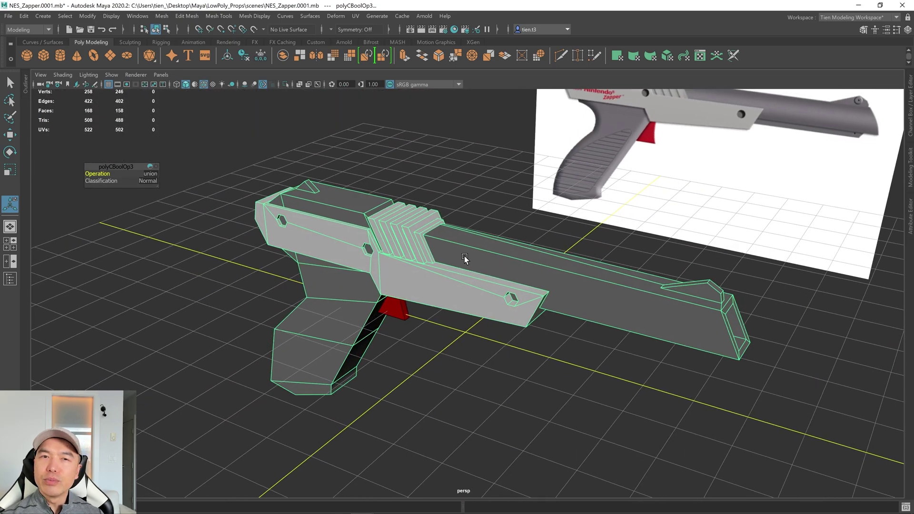
{"action": "left_click_drag", "start_coordinate": [483, 249], "coordinate": [490, 252], "text": "alt"}
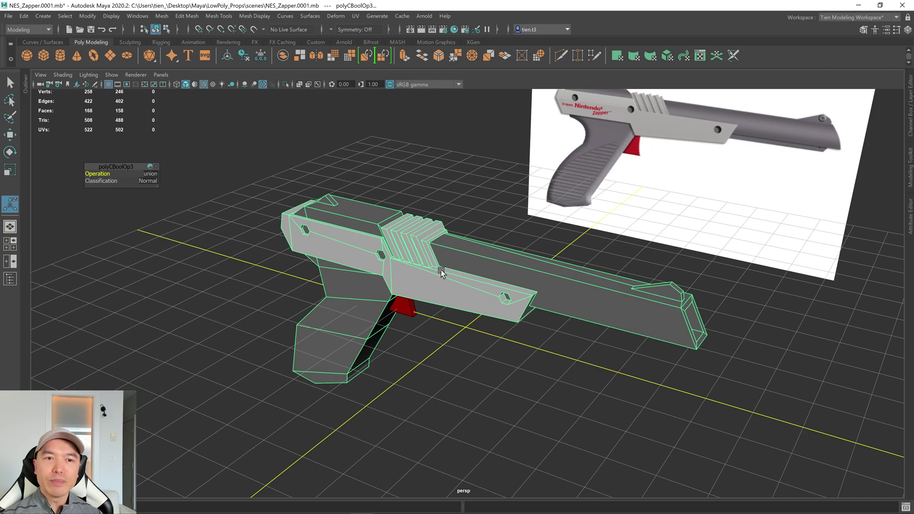
{"action": "left_click_drag", "start_coordinate": [442, 275], "coordinate": [470, 262], "text": "alt"}
{"action": "key", "text": "q"}
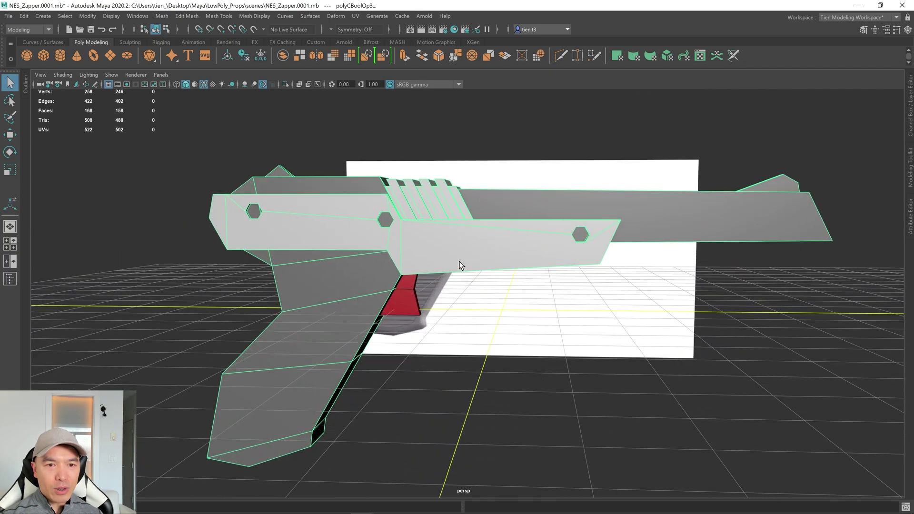
{"action": "right_click_drag", "start_coordinate": [336, 227], "coordinate": [376, 212]}
{"action": "left_click_drag", "start_coordinate": [405, 241], "coordinate": [431, 252], "text": "alt"}
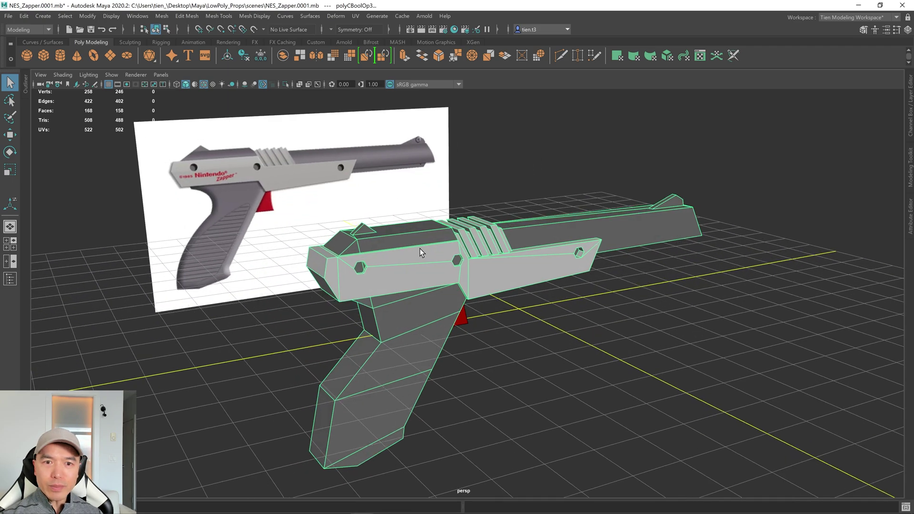
Deselect the gun and hide the grid in the perspective view.
{"action": "left_click", "coordinate": [176, 166]}
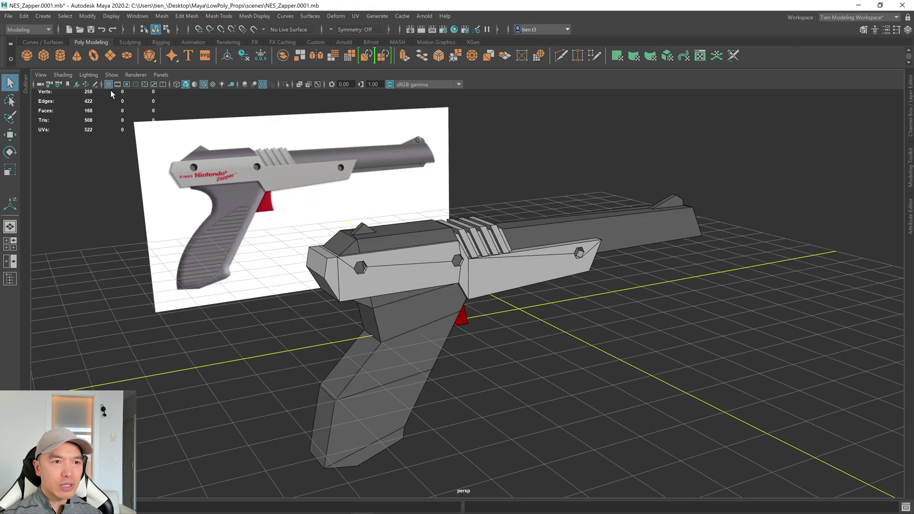
{"action": "left_click", "coordinate": [109, 85]}
{"action": "middle_click_drag", "start_coordinate": [569, 353], "coordinate": [478, 351], "text": "alt"}
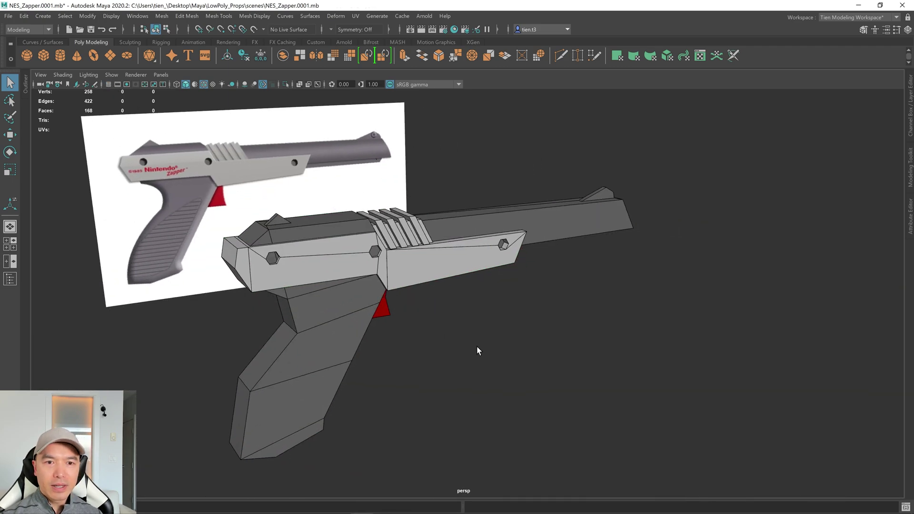
Select the united gun mesh and compare its overall shape with the reference image from several sides.
{"action": "left_click_drag", "start_coordinate": [478, 350], "coordinate": [435, 349], "text": "alt"}
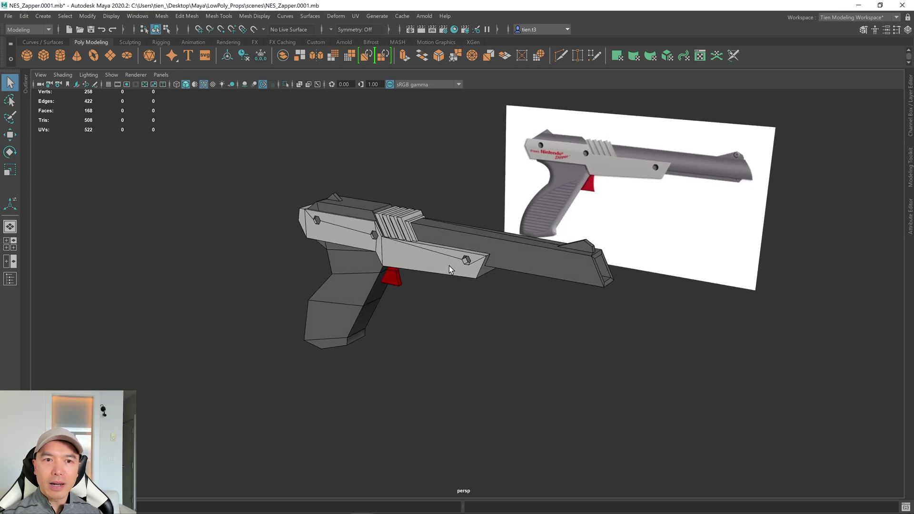
{"action": "left_click_drag", "start_coordinate": [431, 271], "coordinate": [468, 272], "text": "alt"}
{"action": "right_click_drag", "start_coordinate": [444, 285], "coordinate": [481, 276], "text": "alt"}
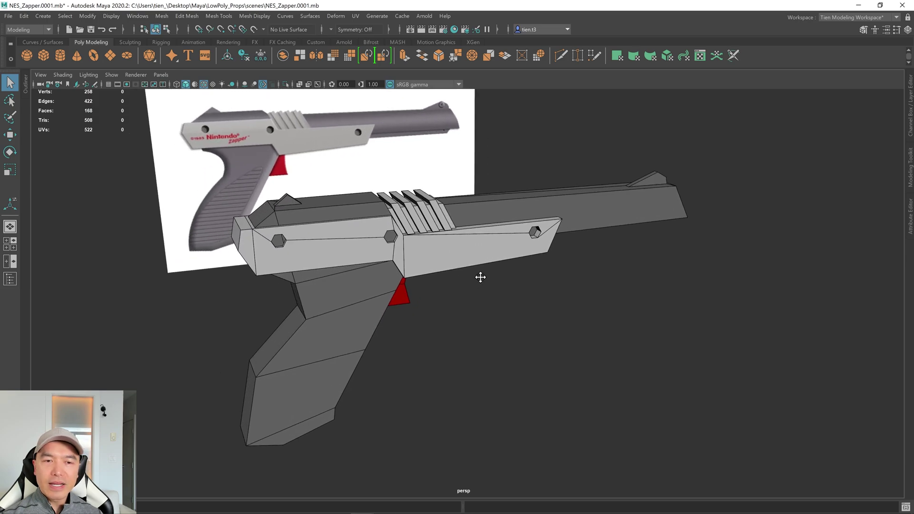
{"action": "left_click_drag", "start_coordinate": [482, 276], "coordinate": [413, 249], "text": "alt"}
{"action": "left_click", "coordinate": [413, 250]}
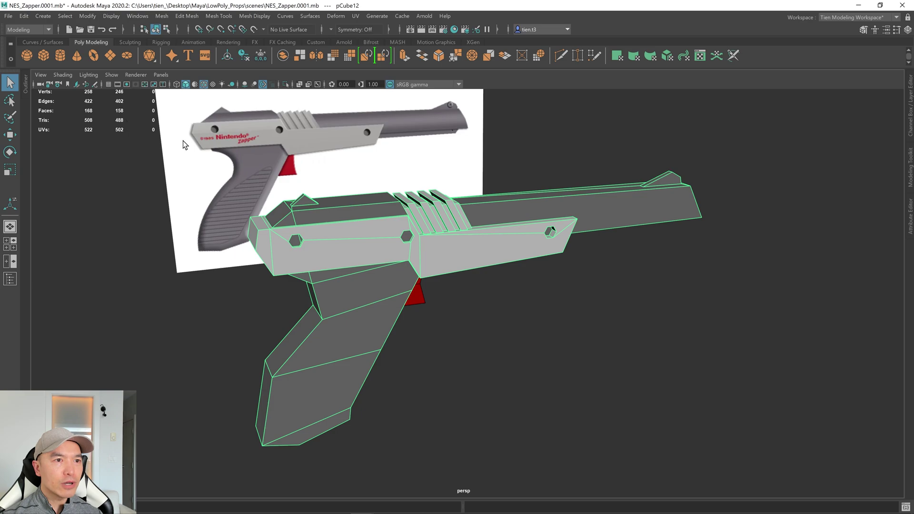
{"action": "left_click_drag", "start_coordinate": [436, 274], "coordinate": [414, 272], "text": "alt"}
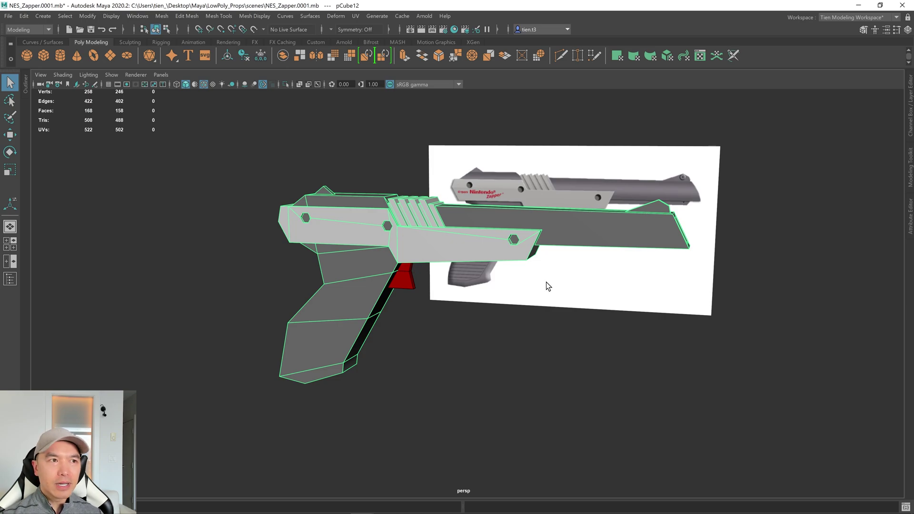
{"action": "left_click_drag", "start_coordinate": [546, 282], "coordinate": [464, 269], "text": "alt"}
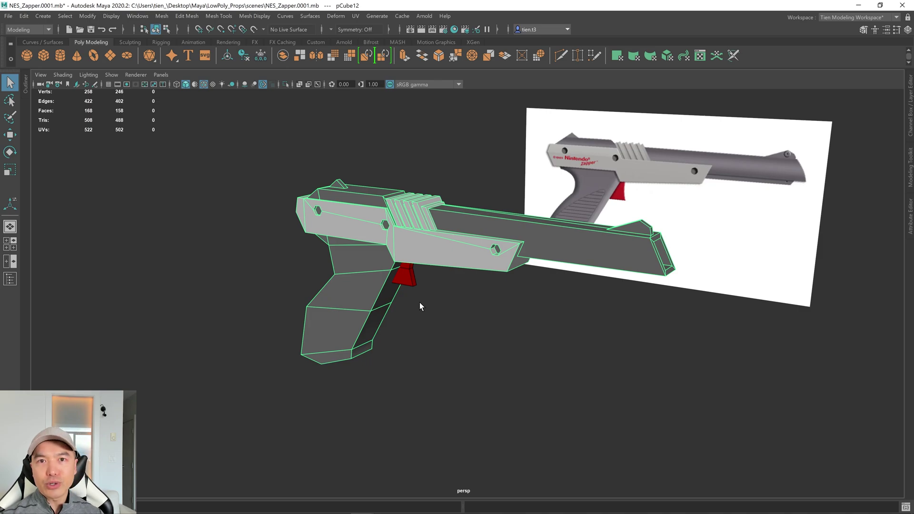
{"action": "scroll", "coordinate": [419, 301], "scroll_direction": "up", "scroll_amount": 3}
{"action": "left_click_drag", "start_coordinate": [419, 302], "coordinate": [470, 296], "text": "alt"}
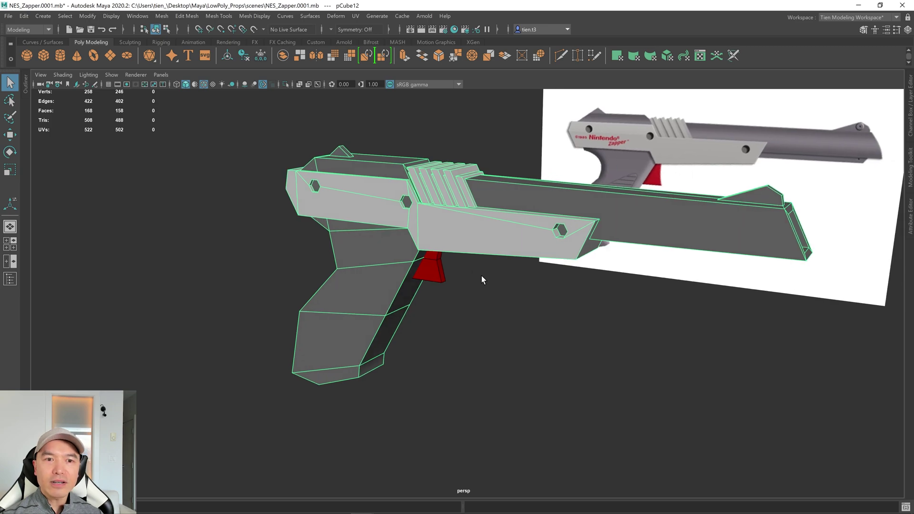
{"action": "left_click_drag", "start_coordinate": [519, 258], "coordinate": [412, 230], "text": "alt"}
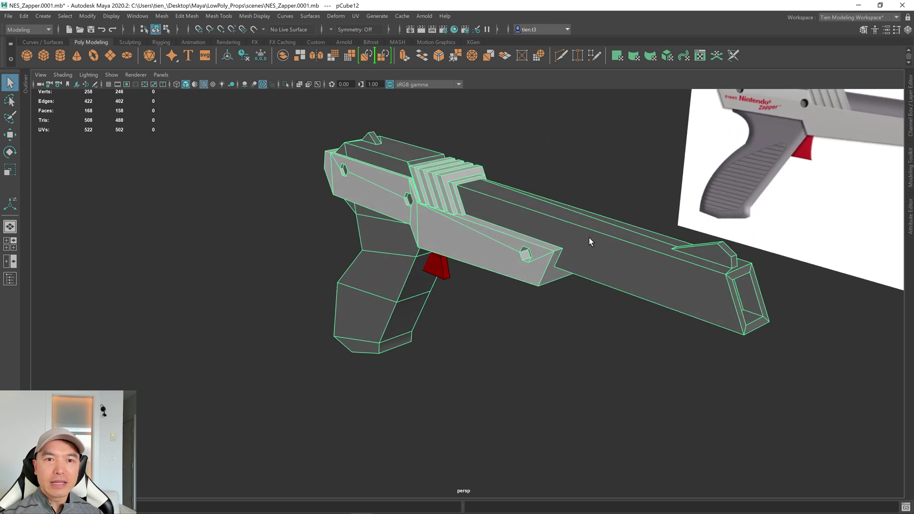
{"action": "left_click_drag", "start_coordinate": [519, 242], "coordinate": [449, 246], "text": "alt"}
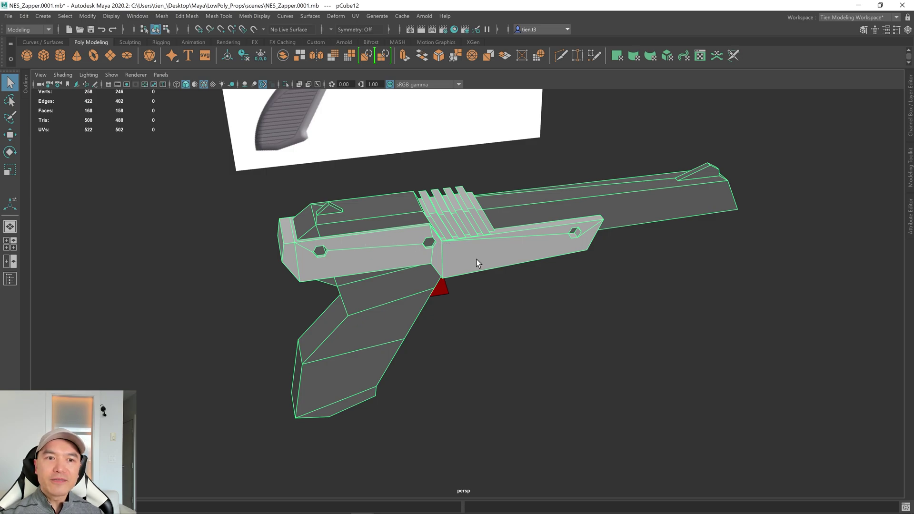
{"action": "left_click_drag", "start_coordinate": [476, 259], "coordinate": [398, 234], "text": "alt"}
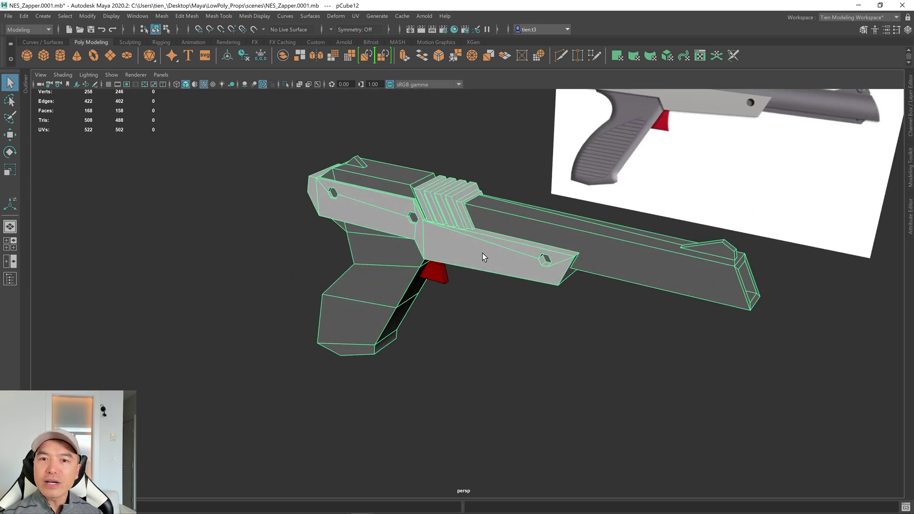
{"action": "mouse_move", "coordinate": [482, 253]}
{"action": "left_mouse_down", "text": "alt"}
{"action": "mouse_move", "coordinate": [462, 253]}
{"action": "mouse_move", "coordinate": [490, 253]}
{"action": "left_mouse_up", "text": "alt"}
{"action": "scroll", "coordinate": [490, 253], "scroll_direction": "down", "scroll_amount": 2}
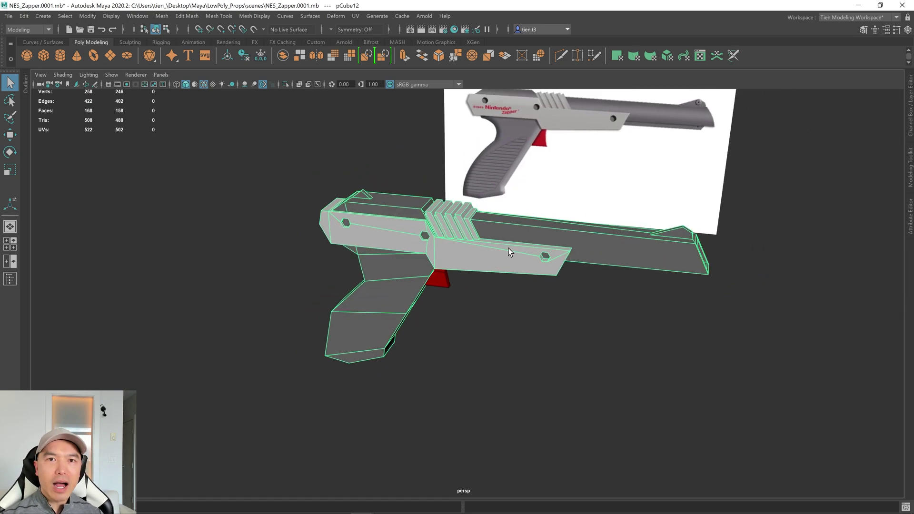
{"action": "left_click_drag", "start_coordinate": [547, 229], "coordinate": [507, 240], "text": "alt"}
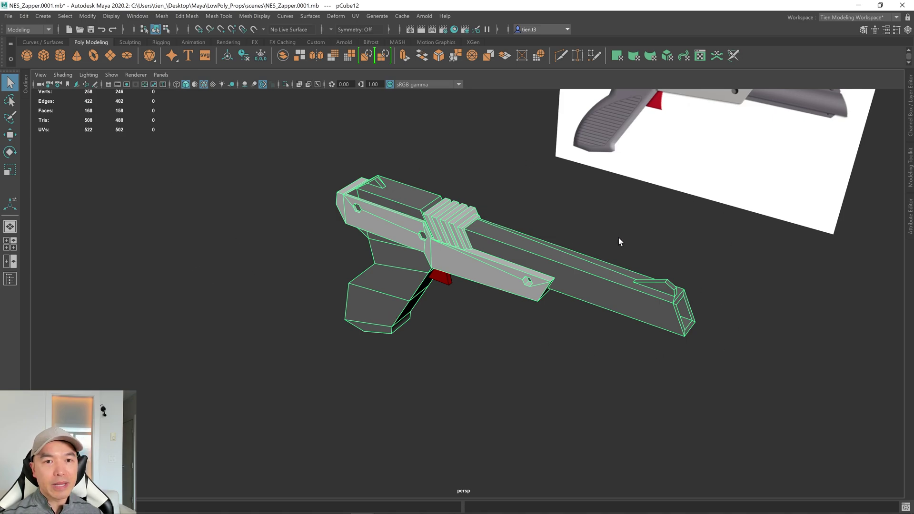
{"action": "left_click_drag", "start_coordinate": [659, 261], "coordinate": [613, 251], "text": "alt"}
{"action": "scroll", "coordinate": [558, 250], "scroll_direction": "up", "scroll_amount": 2}
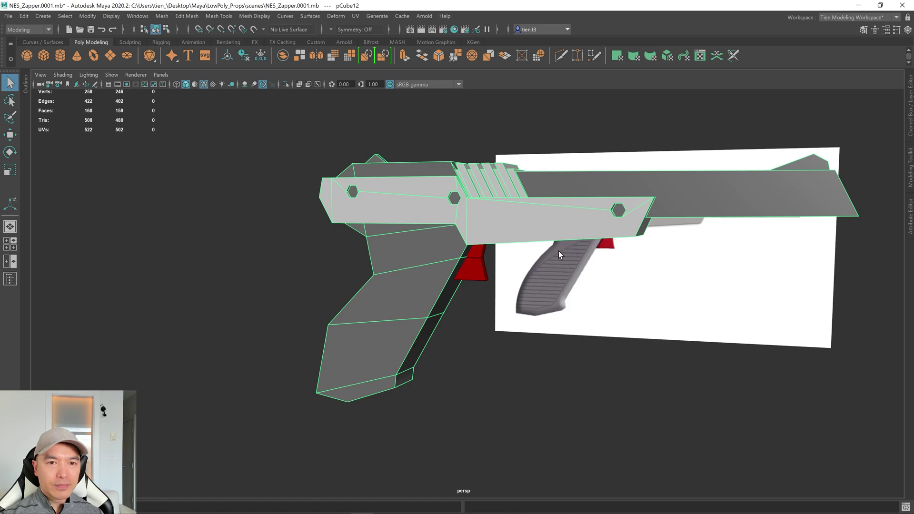
{"action": "left_click_drag", "start_coordinate": [556, 247], "coordinate": [587, 255], "text": "alt"}
{"action": "scroll", "coordinate": [584, 255], "scroll_direction": "up", "scroll_amount": 2}
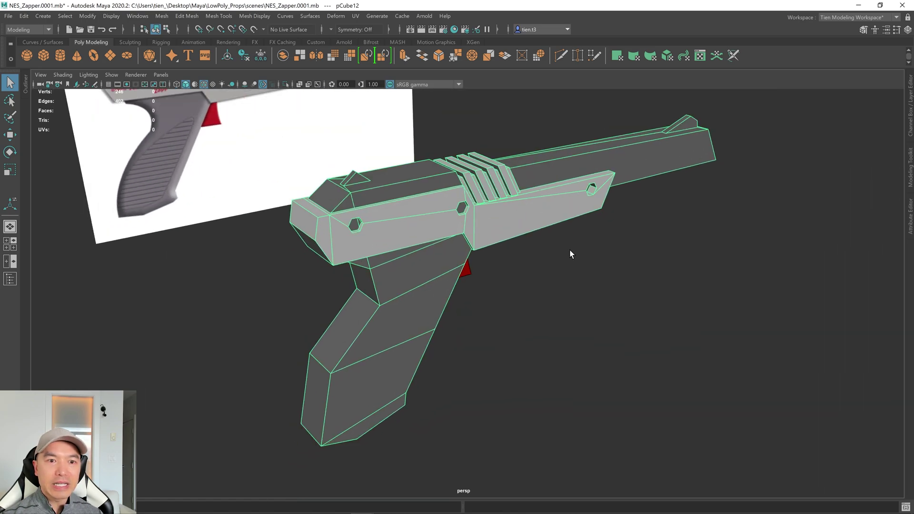
Activate Target Weld on the united gun mesh's vertices and set the symmetry to World Z.
{"action": "mouse_move", "coordinate": [569, 250]}
{"action": "left_mouse_down", "text": "alt"}
{"action": "mouse_move", "coordinate": [592, 239]}
{"action": "mouse_move", "coordinate": [551, 247]}
{"action": "left_mouse_up", "text": "alt"}
{"action": "scroll", "coordinate": [540, 241], "scroll_direction": "up", "scroll_amount": 4}
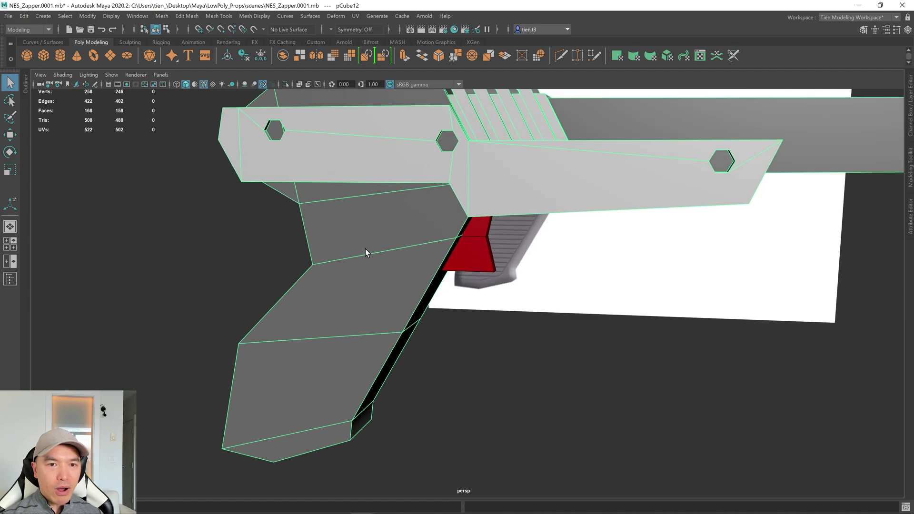
{"action": "left_click_drag", "start_coordinate": [365, 249], "coordinate": [388, 195], "text": "alt"}
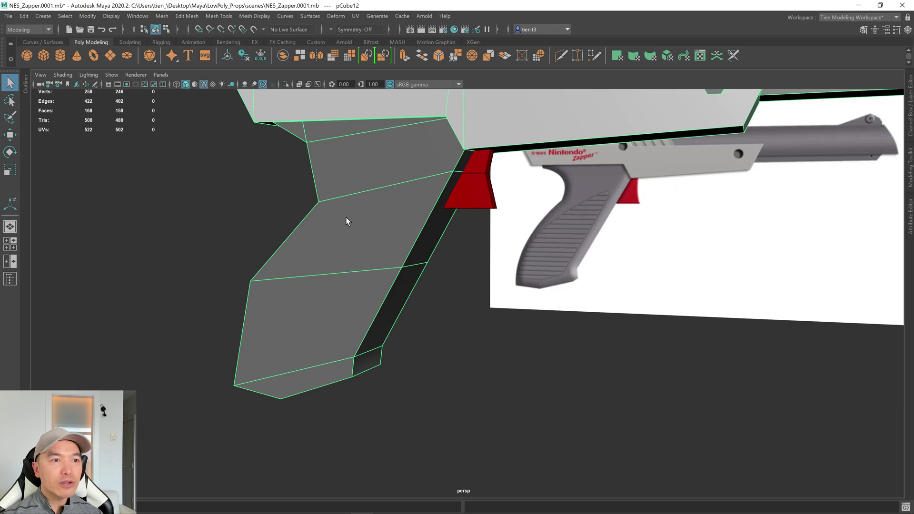
{"action": "left_click", "coordinate": [910, 169]}
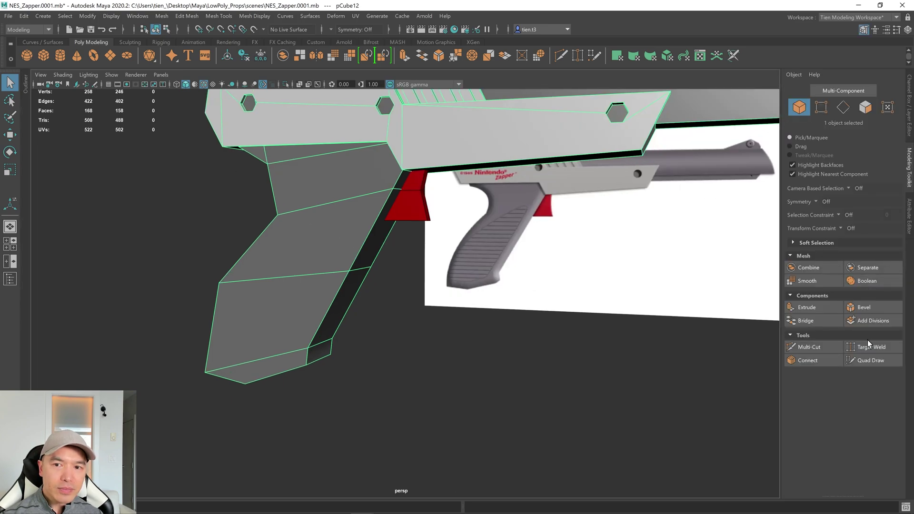
{"action": "scroll", "coordinate": [347, 202], "scroll_direction": "up", "scroll_amount": 2}
{"action": "right_click_drag", "start_coordinate": [347, 202], "coordinate": [288, 199]}
{"action": "left_click_drag", "start_coordinate": [435, 257], "coordinate": [414, 260], "text": "alt"}
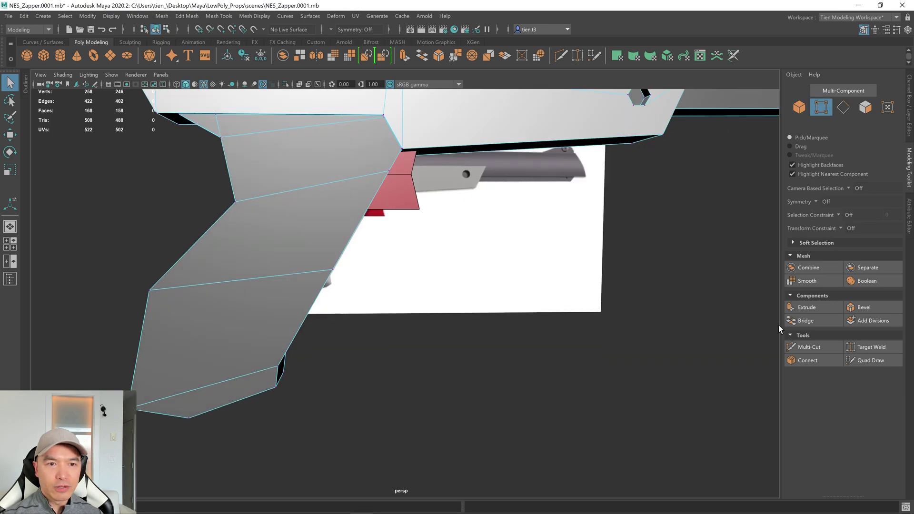
{"action": "left_click", "coordinate": [885, 350]}
{"action": "left_click_drag", "start_coordinate": [323, 315], "coordinate": [337, 284], "text": "alt"}
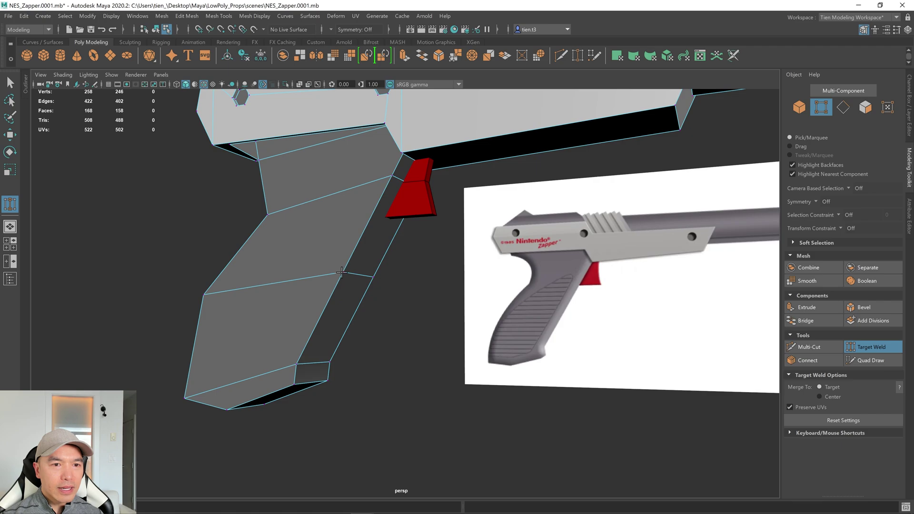
{"action": "left_click", "coordinate": [331, 26]}
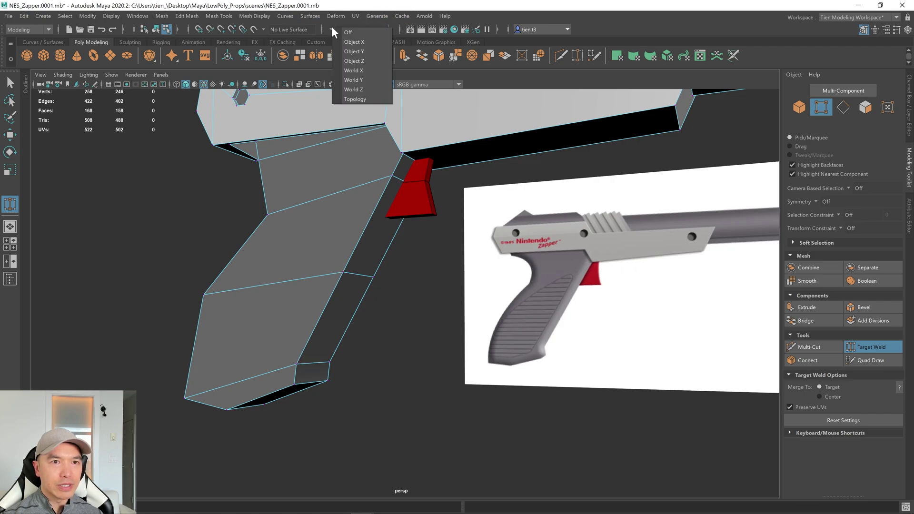
{"action": "left_click", "coordinate": [360, 89]}
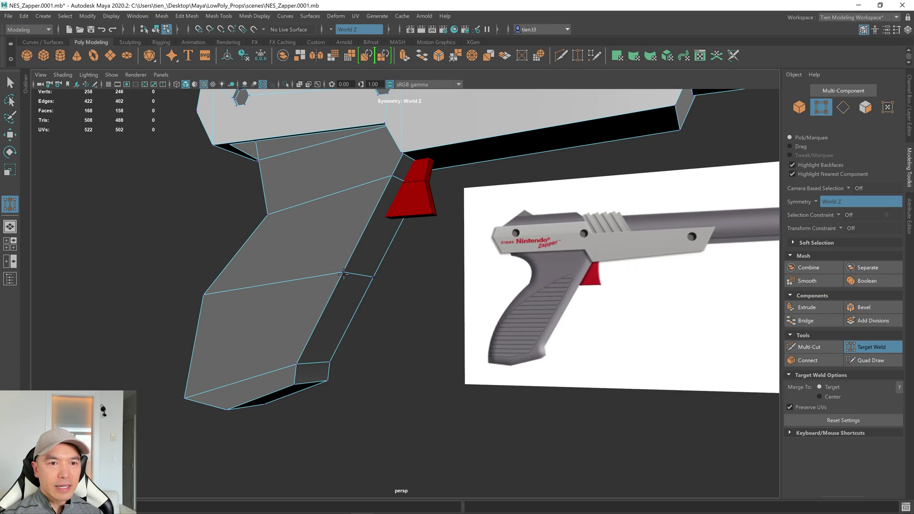
Weld the grip's middle front-edge vertex to its lower front corner and the upper front-edge vertex to the side body's corner.
{"action": "left_click_drag", "start_coordinate": [296, 361], "coordinate": [296, 361]}
{"action": "scroll", "coordinate": [235, 191], "scroll_direction": "up", "scroll_amount": 6}
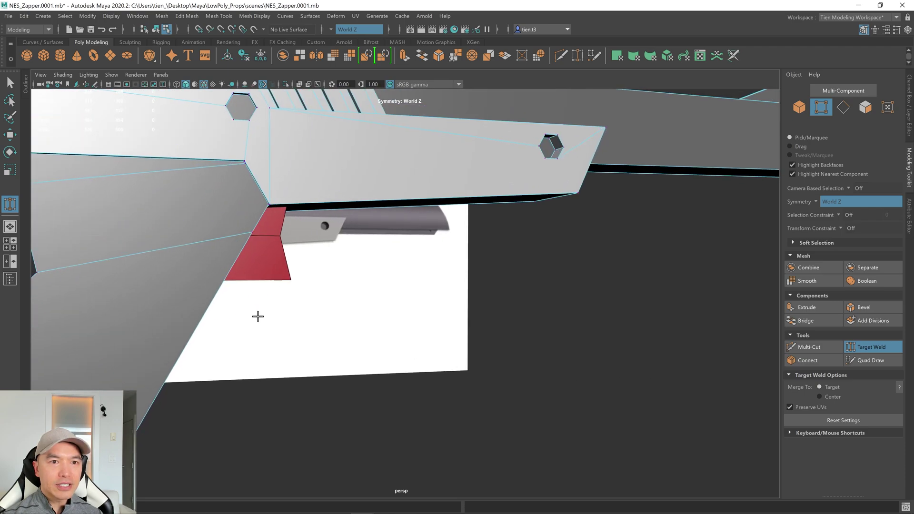
{"action": "left_click_drag", "start_coordinate": [257, 316], "coordinate": [294, 288], "text": "alt"}
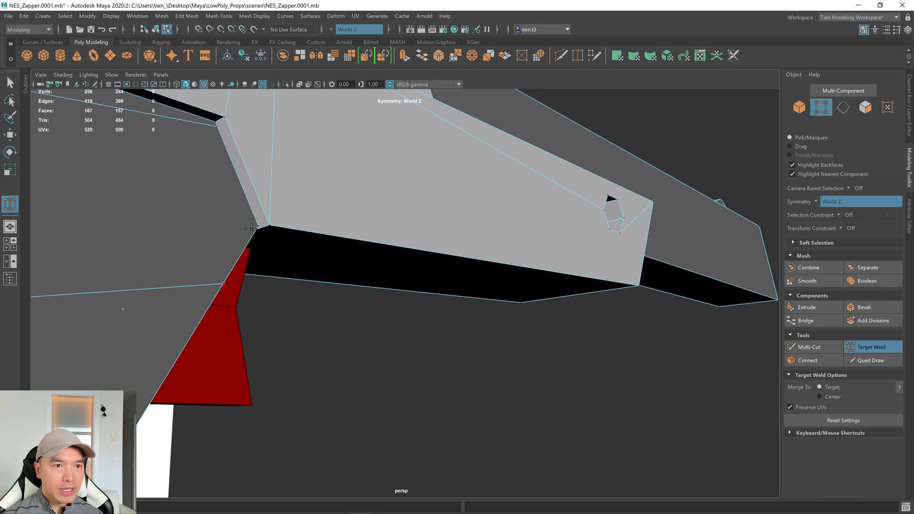
{"action": "left_click_drag", "start_coordinate": [252, 228], "coordinate": [298, 268]}
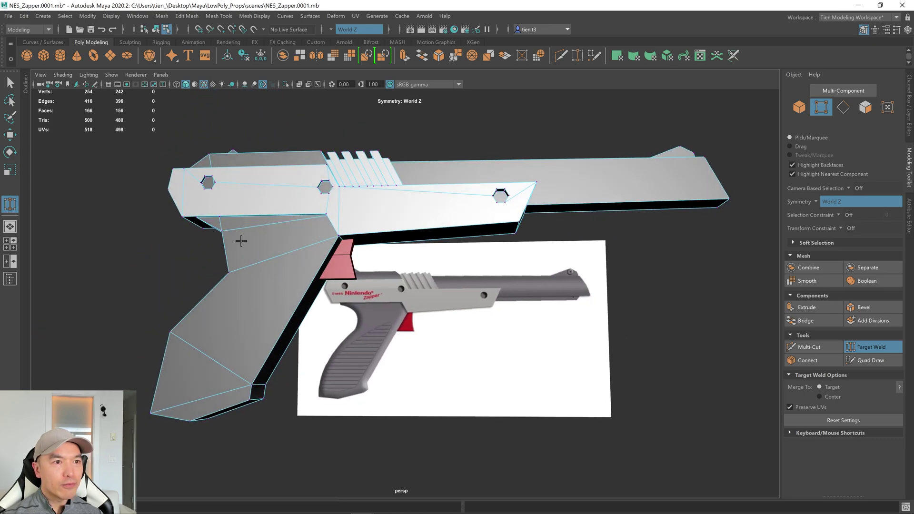
Weld the stray vertex on the barrel's top rear edge to the adjacent corner beside the ridges.
{"action": "left_click_drag", "start_coordinate": [241, 242], "coordinate": [272, 254], "text": "alt"}
{"action": "left_click_drag", "start_coordinate": [348, 254], "coordinate": [395, 243], "text": "alt"}
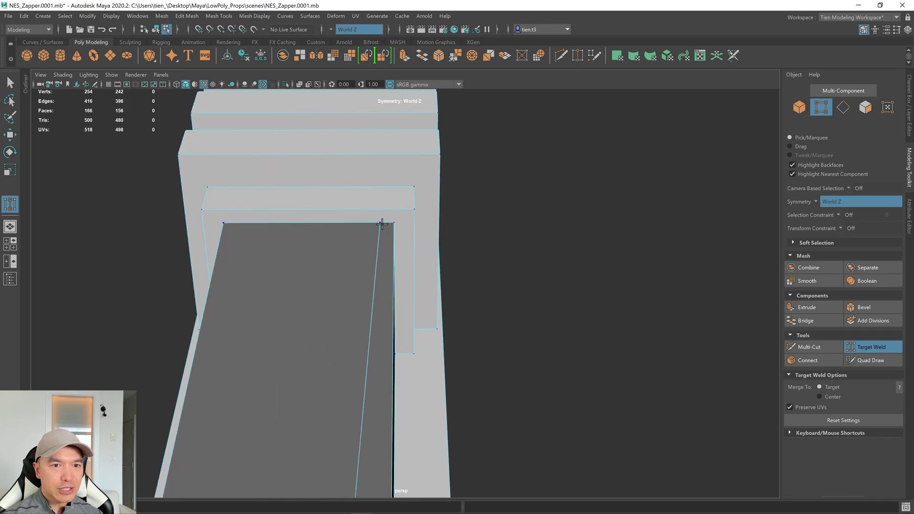
{"action": "left_click_drag", "start_coordinate": [393, 222], "coordinate": [394, 222]}
{"action": "scroll", "coordinate": [398, 230], "scroll_direction": "down", "scroll_amount": 6}
{"action": "left_click_drag", "start_coordinate": [420, 106], "coordinate": [392, 209], "text": "alt"}
{"action": "left_click_drag", "start_coordinate": [167, 176], "coordinate": [310, 231], "text": "alt"}
{"action": "scroll", "coordinate": [294, 265], "scroll_direction": "up", "scroll_amount": 2}
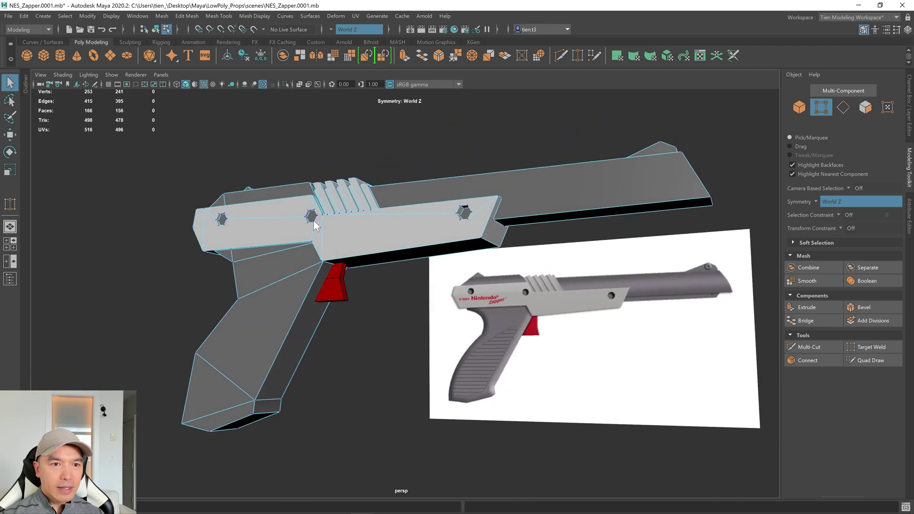
Select the red trigger and check with X-ray display how far it extends inside the gun.
{"action": "right_click_drag", "start_coordinate": [314, 223], "coordinate": [357, 204]}
{"action": "left_click", "coordinate": [339, 288]}
{"action": "left_click_drag", "start_coordinate": [368, 287], "coordinate": [355, 279], "text": "alt"}
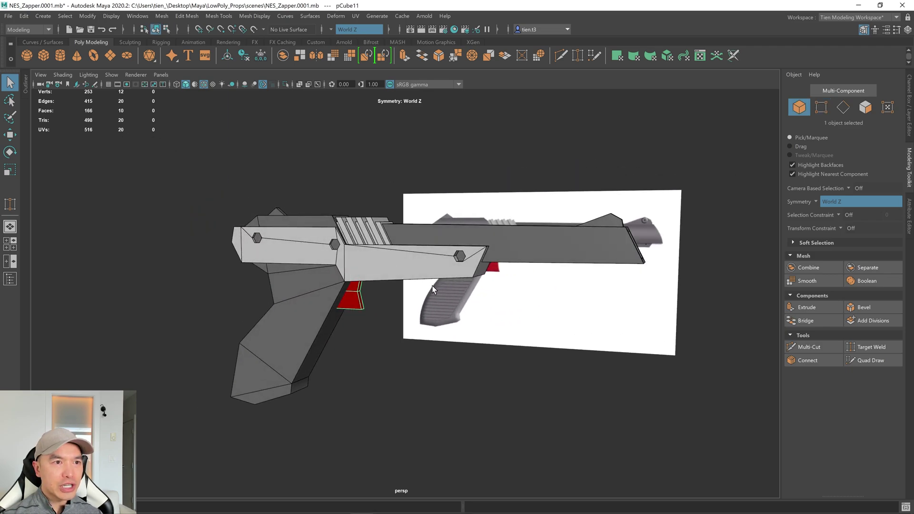
{"action": "scroll", "coordinate": [440, 295], "scroll_direction": "up", "scroll_amount": 2}
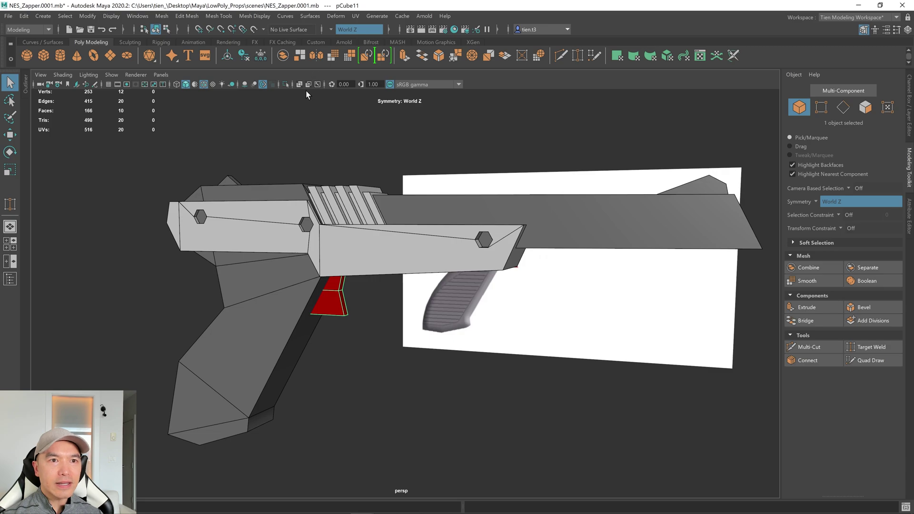
{"action": "left_click", "coordinate": [301, 84]}
{"action": "scroll", "coordinate": [384, 169], "scroll_direction": "up", "scroll_amount": 2}
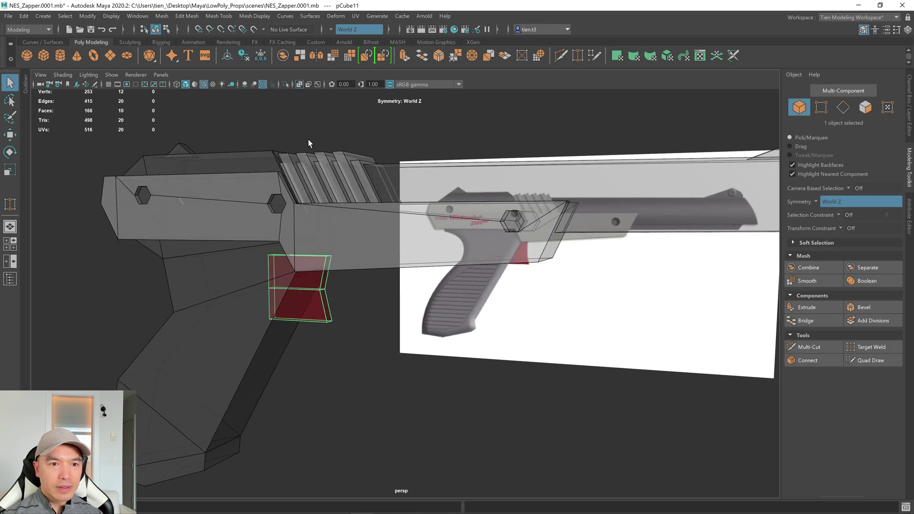
{"action": "left_click", "coordinate": [299, 84]}
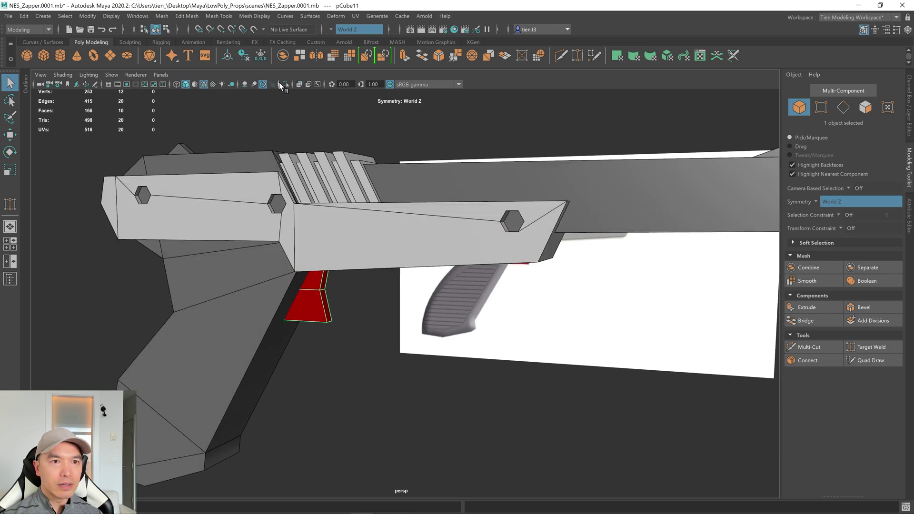
Isolate the trigger and delete its top face and two rear faces.
{"action": "left_click", "coordinate": [285, 84]}
{"action": "key", "text": "f"}
{"action": "left_click_drag", "start_coordinate": [388, 241], "coordinate": [444, 233], "text": "alt"}
{"action": "scroll", "coordinate": [442, 234], "scroll_direction": "up", "scroll_amount": 2}
{"action": "right_click_drag", "start_coordinate": [410, 218], "coordinate": [408, 235]}
{"action": "left_click_drag", "start_coordinate": [408, 235], "coordinate": [419, 236], "text": "alt"}
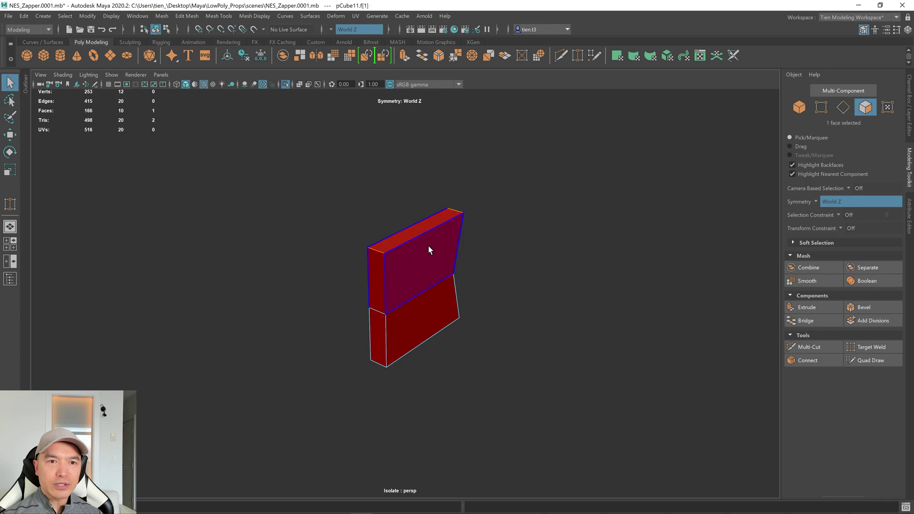
{"action": "left_click", "coordinate": [381, 300]}
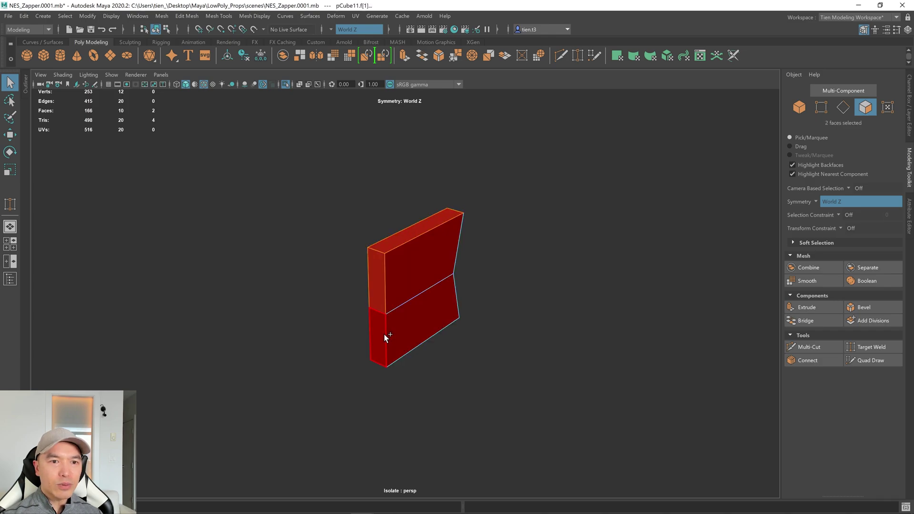
{"action": "left_click", "coordinate": [384, 338], "text": "shift"}
{"action": "key", "text": "Delete"}
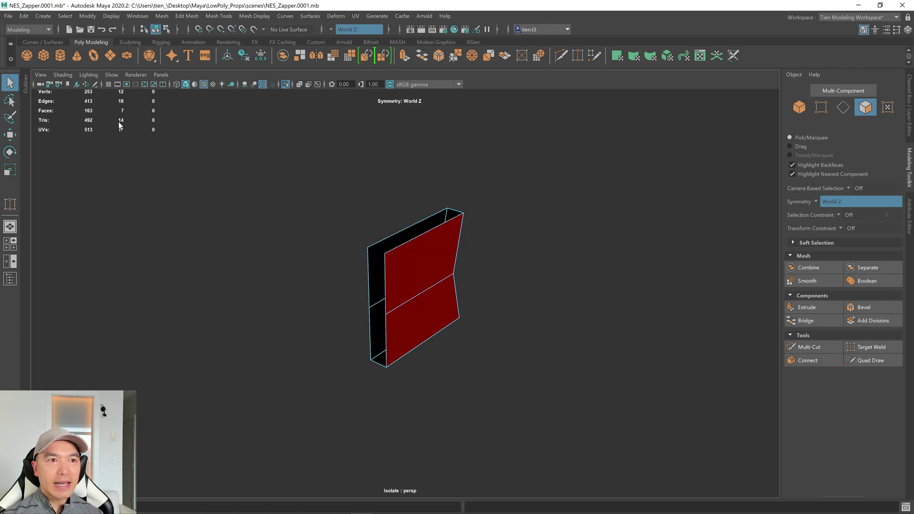
Weld the trigger's bottom rear vertices to its middle rear vertices with Target Weld, and return to the full scene in object mode.
{"action": "left_click_drag", "start_coordinate": [459, 300], "coordinate": [359, 172], "text": "alt"}
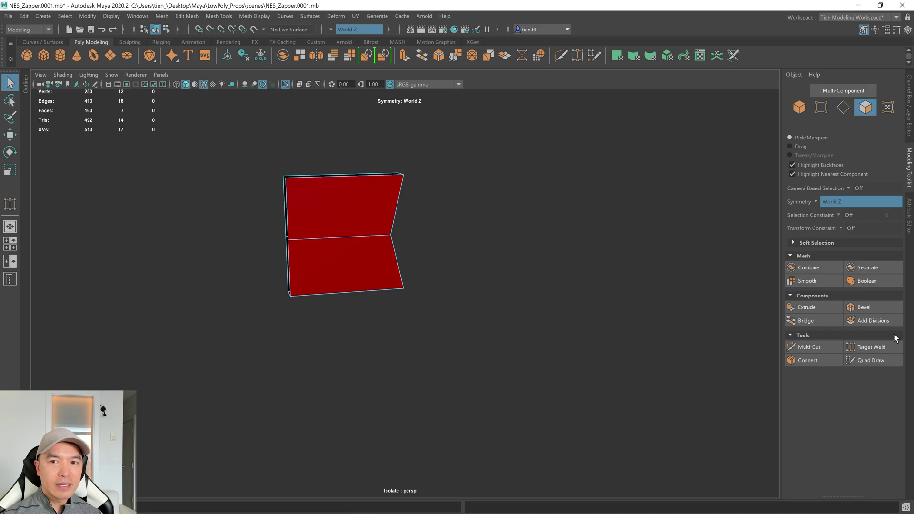
{"action": "left_click", "coordinate": [871, 347]}
{"action": "key", "text": "f"}
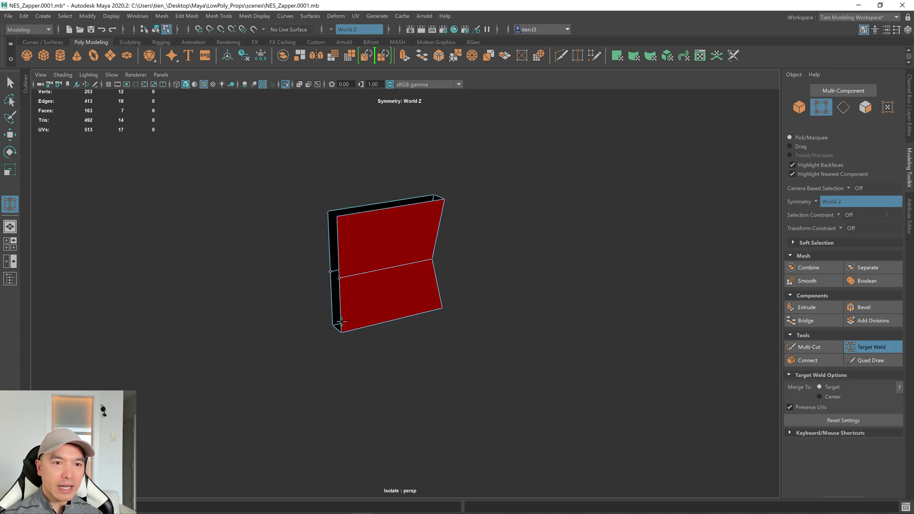
{"action": "left_click_drag", "start_coordinate": [340, 331], "coordinate": [363, 259]}
{"action": "key", "text": "q"}
{"action": "right_click_drag", "start_coordinate": [292, 207], "coordinate": [351, 168]}
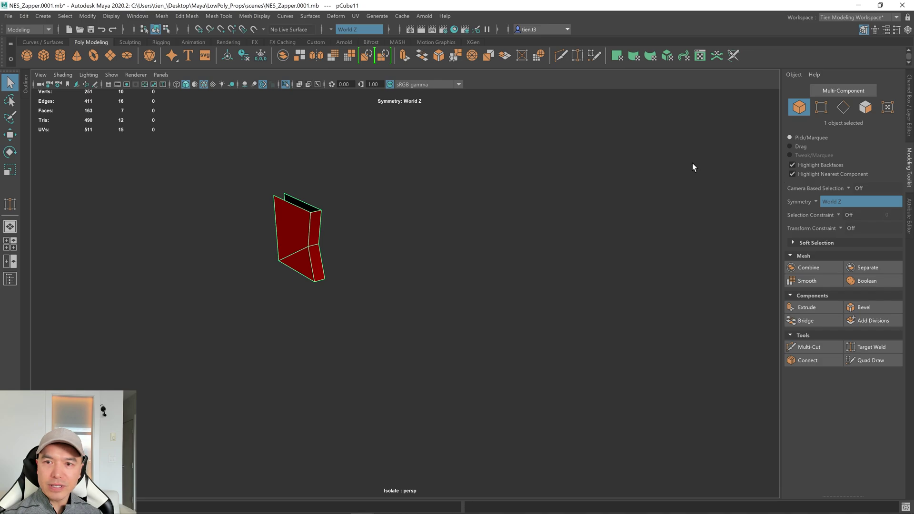
{"action": "left_click", "coordinate": [285, 84]}
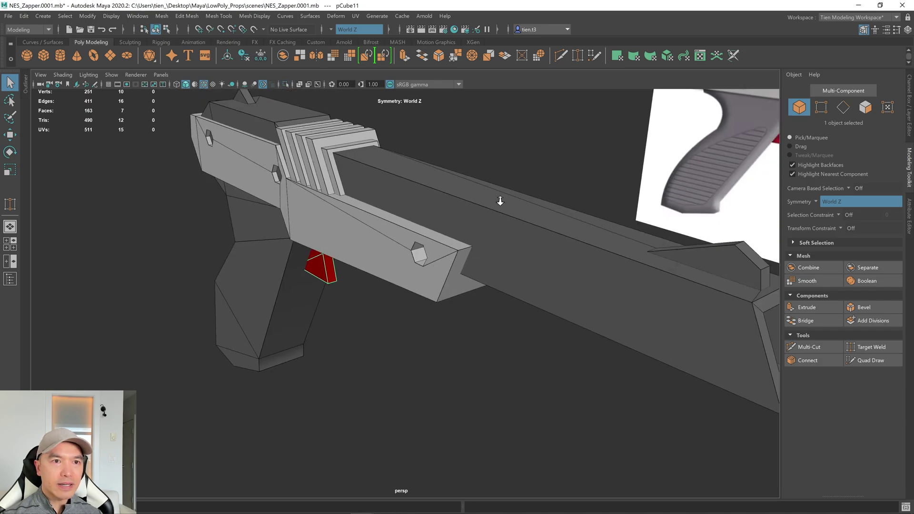
Examine the cleaned-up gun and trigger from several sides against the reference image, and deselect the trigger.
{"action": "left_click_drag", "start_coordinate": [257, 203], "coordinate": [371, 195], "text": "alt"}
{"action": "left_click_drag", "start_coordinate": [414, 216], "coordinate": [401, 233], "text": "alt"}
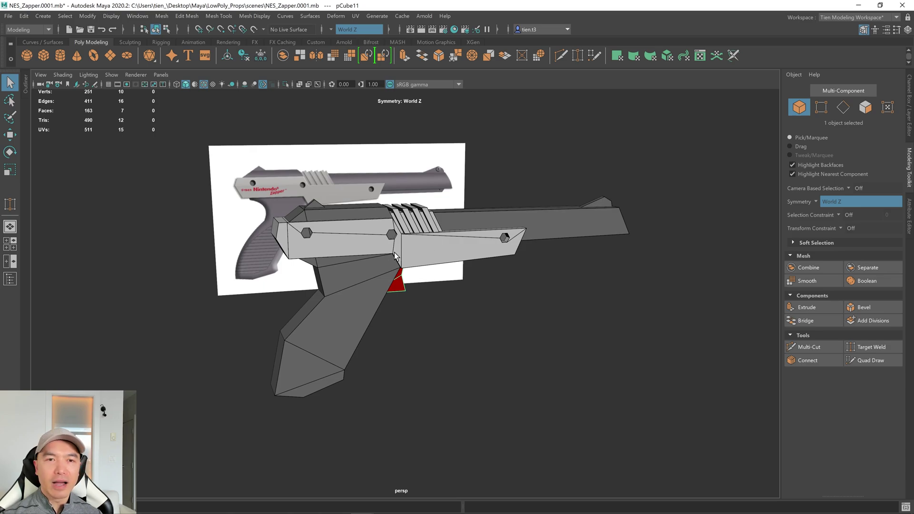
{"action": "left_click_drag", "start_coordinate": [394, 256], "coordinate": [402, 258], "text": "alt"}
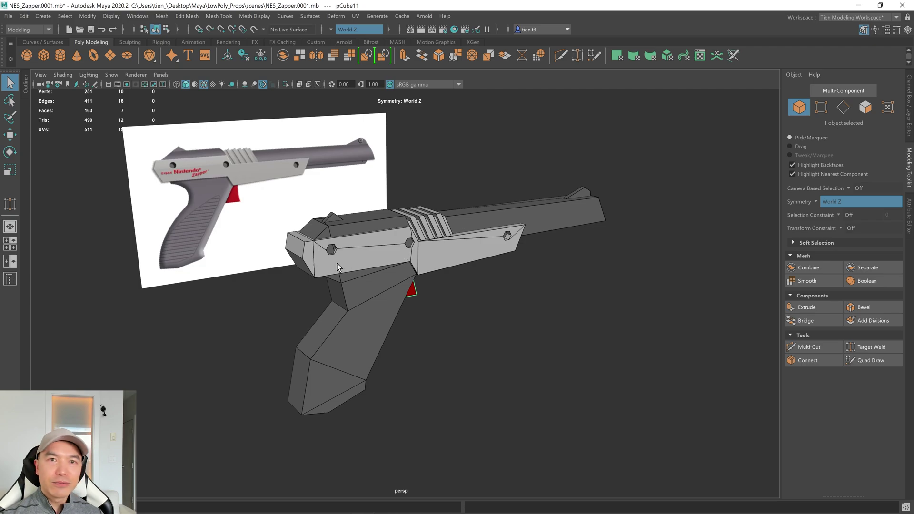
{"action": "right_click_drag", "start_coordinate": [336, 264], "coordinate": [432, 144], "text": "alt"}
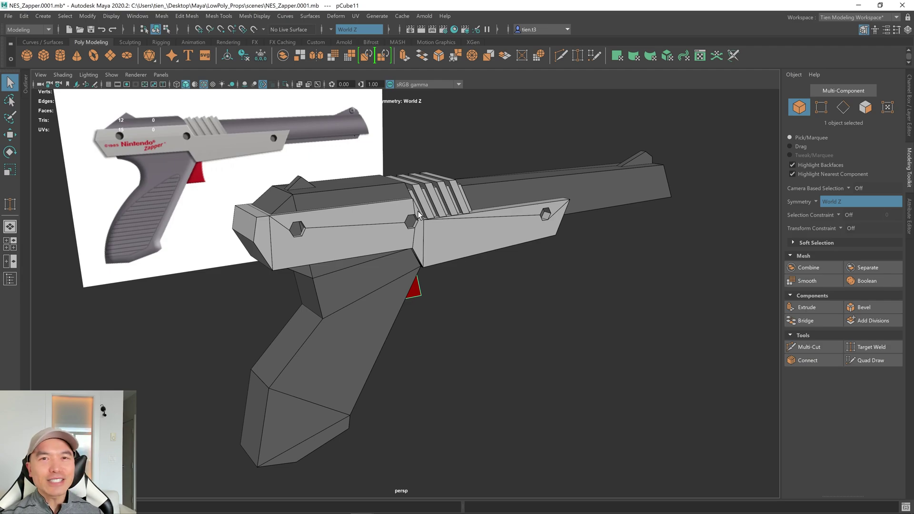
{"action": "left_click_drag", "start_coordinate": [419, 215], "coordinate": [460, 147], "text": "alt"}
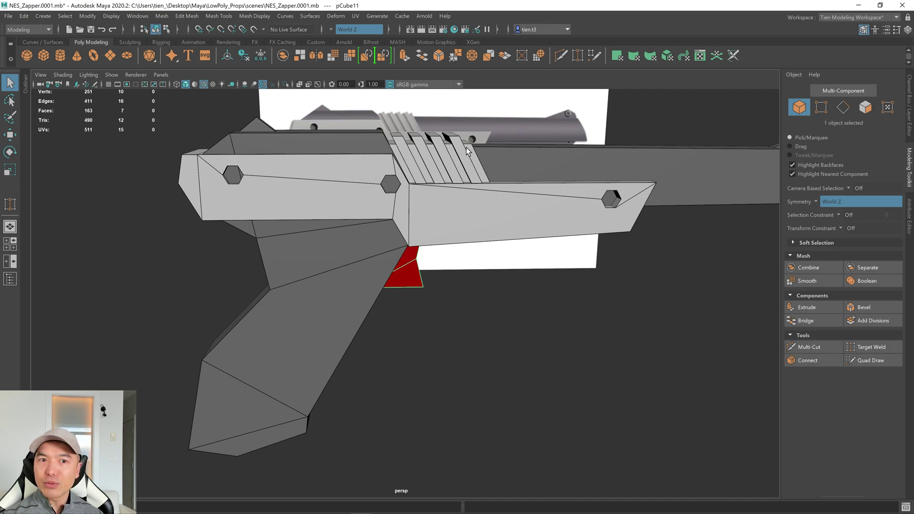
{"action": "scroll", "coordinate": [492, 164], "scroll_direction": "down", "scroll_amount": 10}
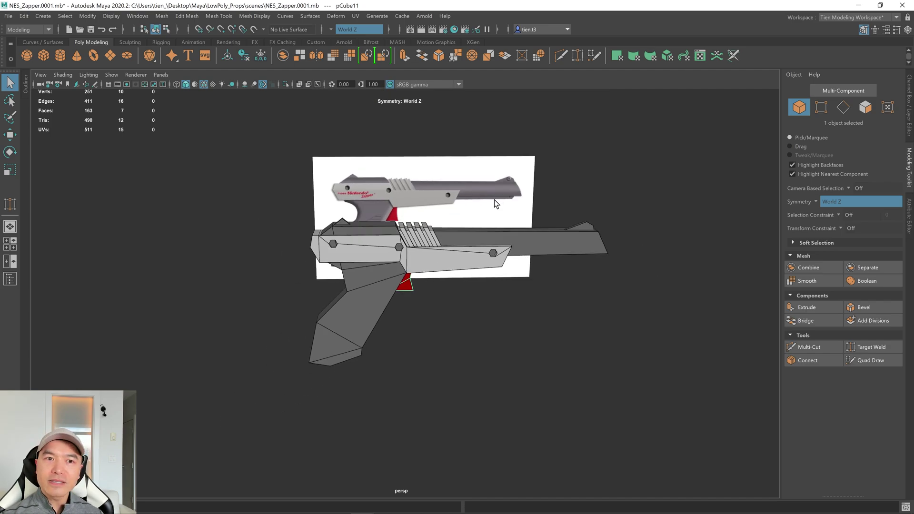
{"action": "left_click_drag", "start_coordinate": [496, 204], "coordinate": [529, 261], "text": "alt"}
{"action": "left_click", "coordinate": [530, 261]}
{"action": "scroll", "coordinate": [540, 333], "scroll_direction": "up", "scroll_amount": 3}
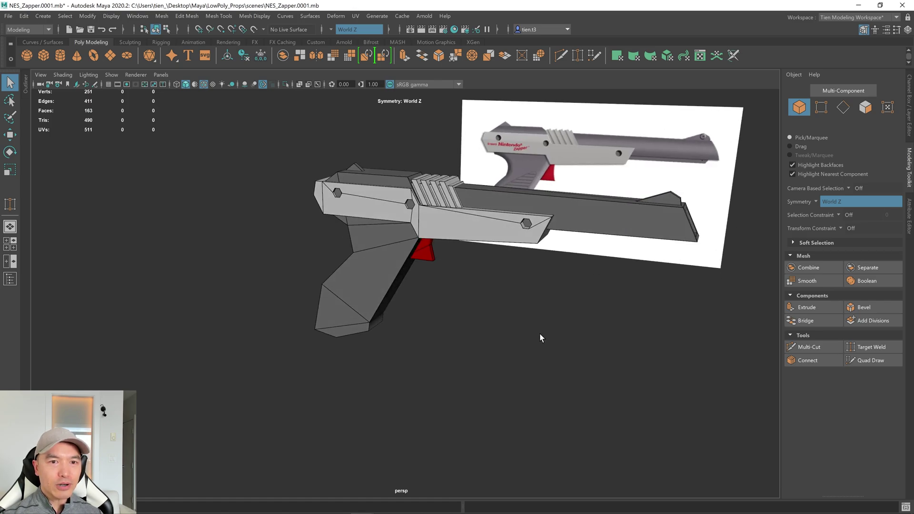
{"action": "right_click", "coordinate": [412, 216]}
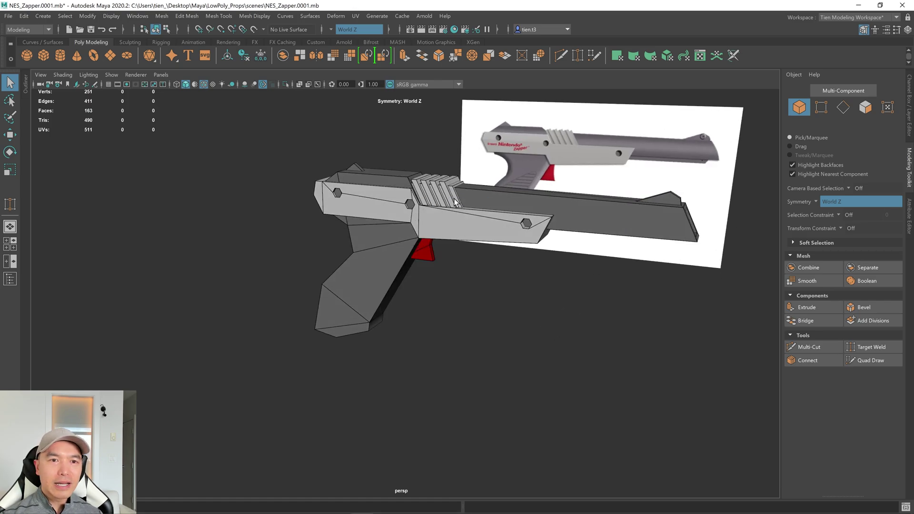